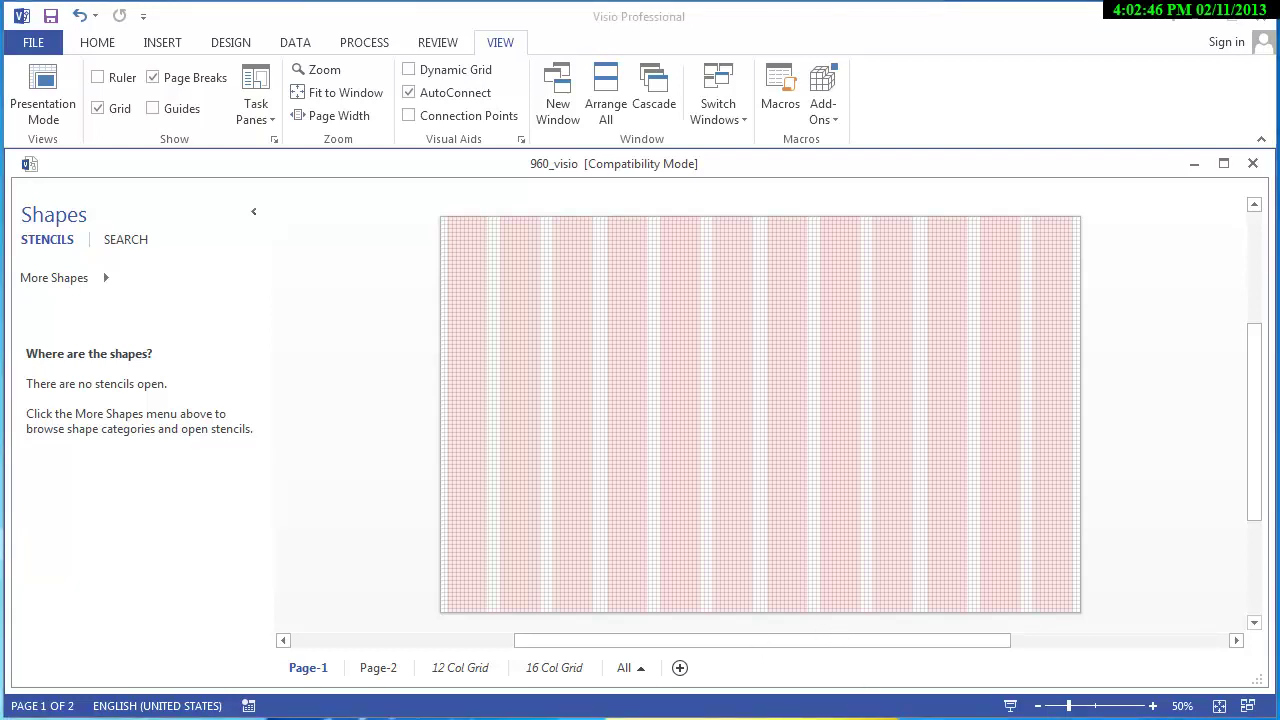
Check the D2L course page in the browser, then return to the Visio grid document
{"action": "key", "text": "alt+Tab"}
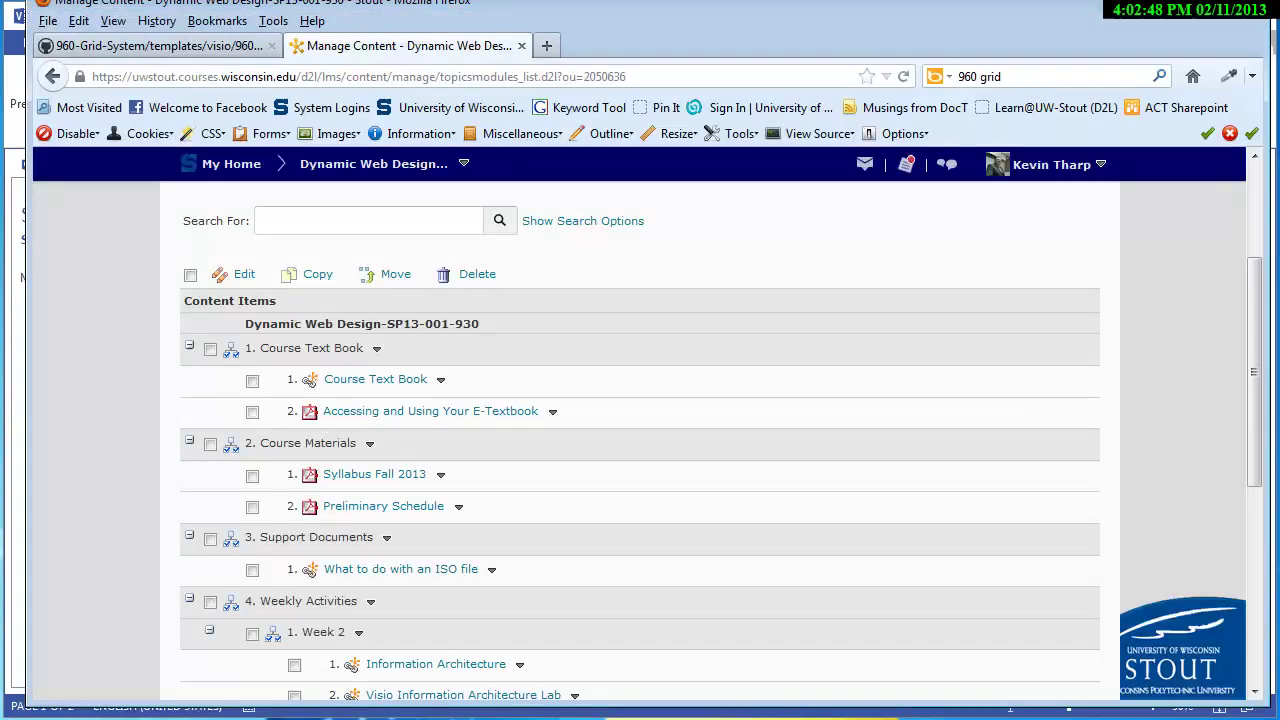
{"action": "scroll", "coordinate": [741, 393], "scroll_direction": "down", "scroll_amount": 5}
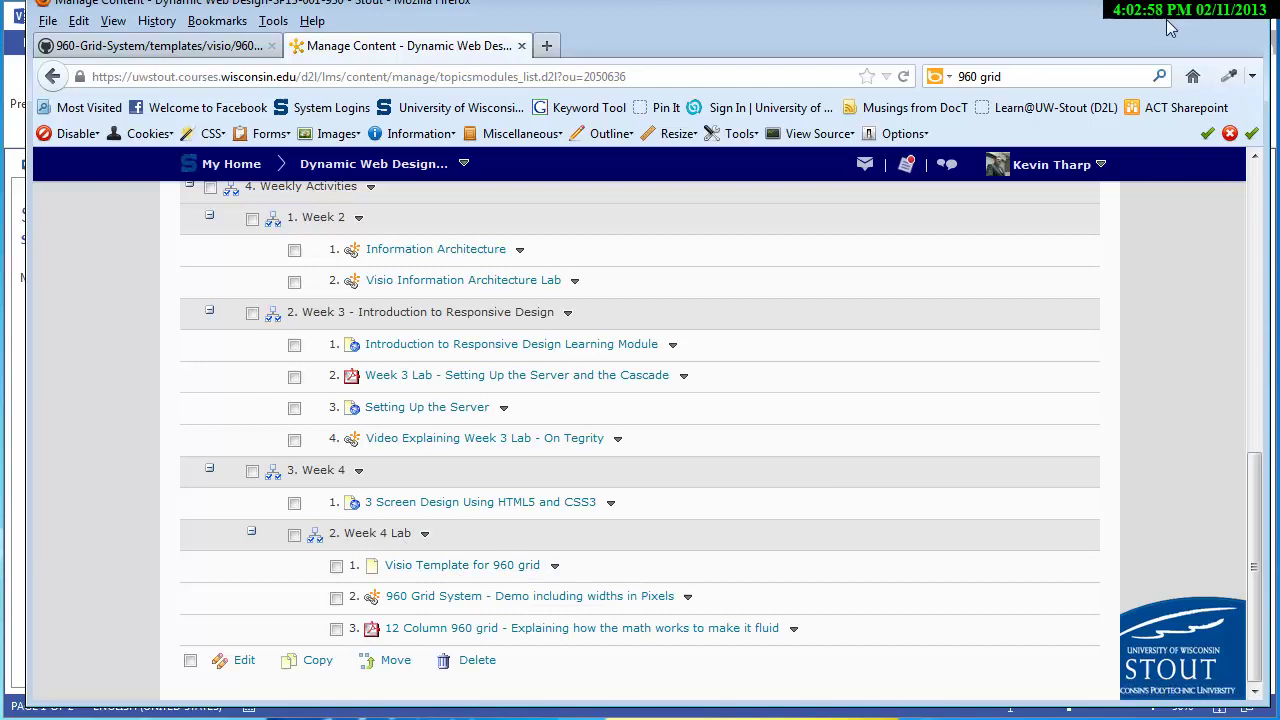
{"action": "key", "text": "alt+Tab"}
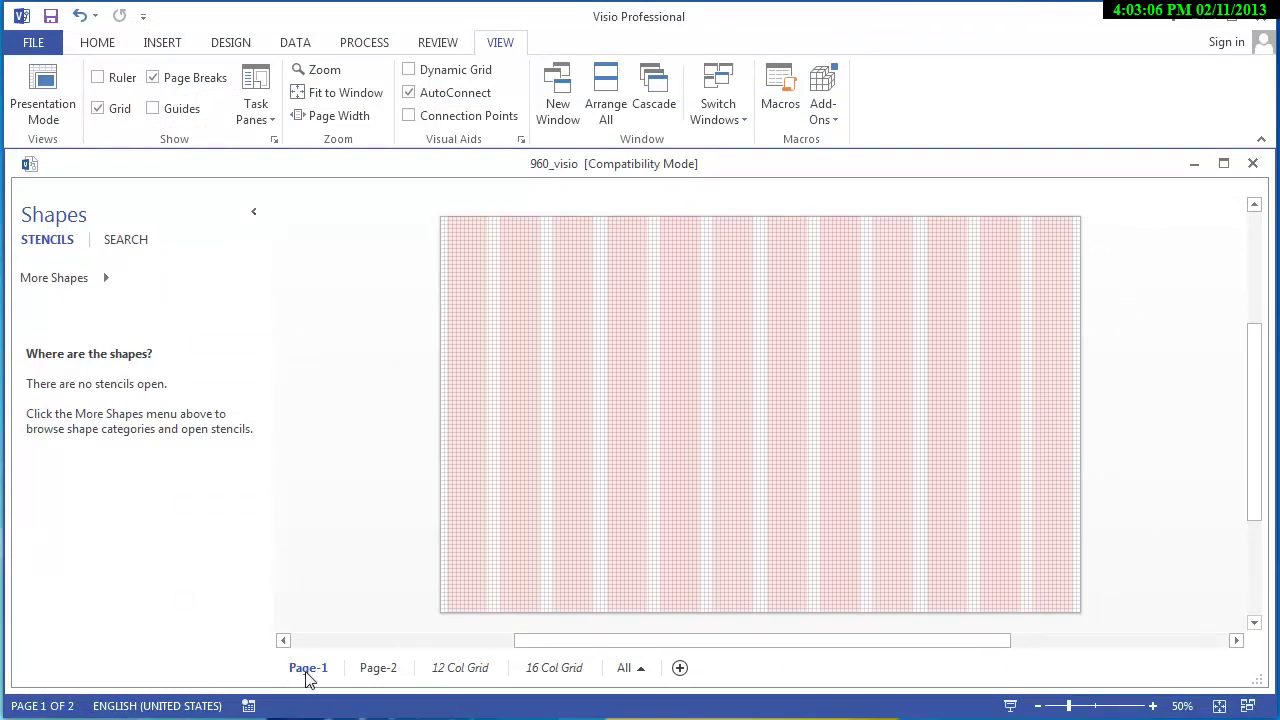
Compare the Page-1 and Page-2 grids, then delete Page-2
{"action": "left_click", "coordinate": [376, 669]}
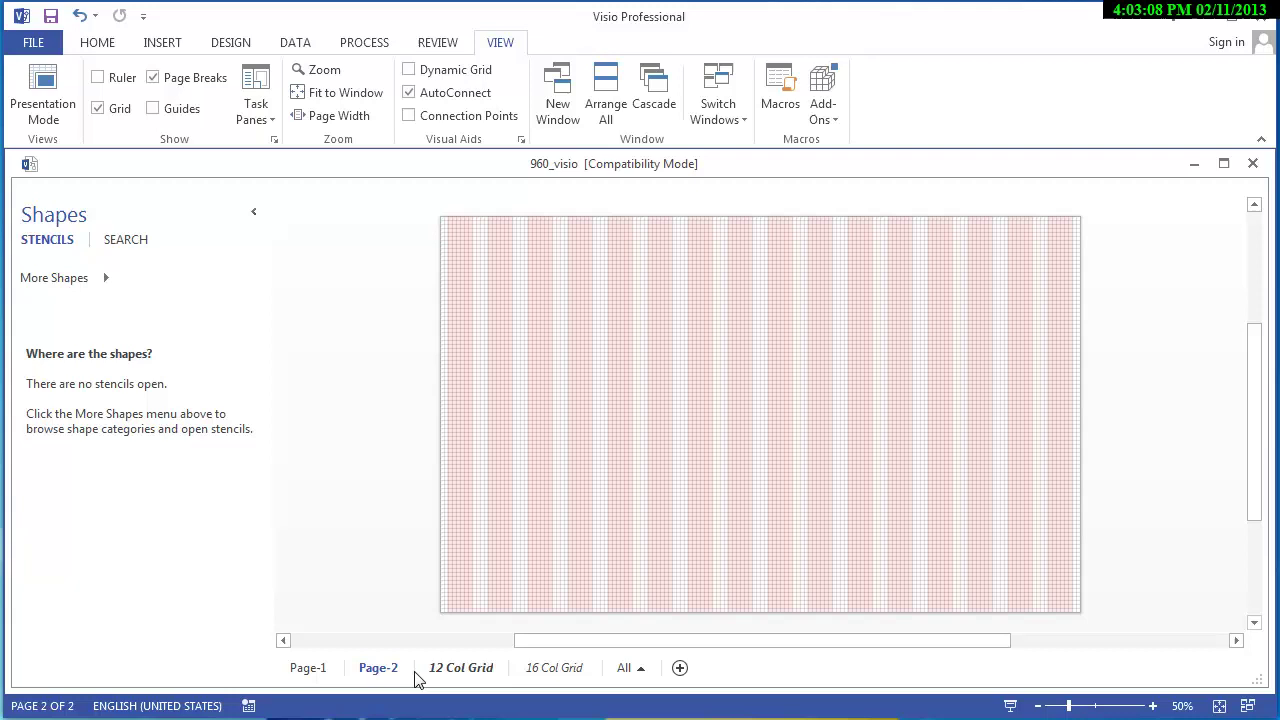
{"action": "left_click", "coordinate": [309, 671]}
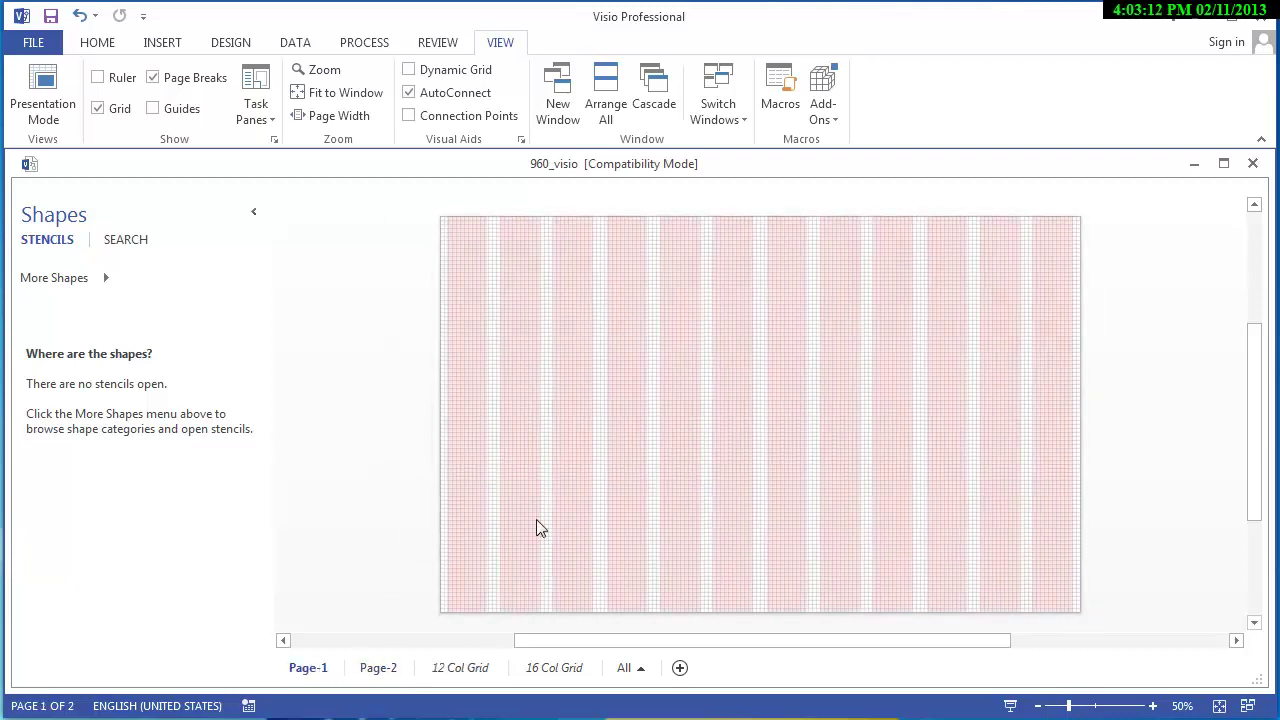
{"action": "left_click", "coordinate": [374, 676]}
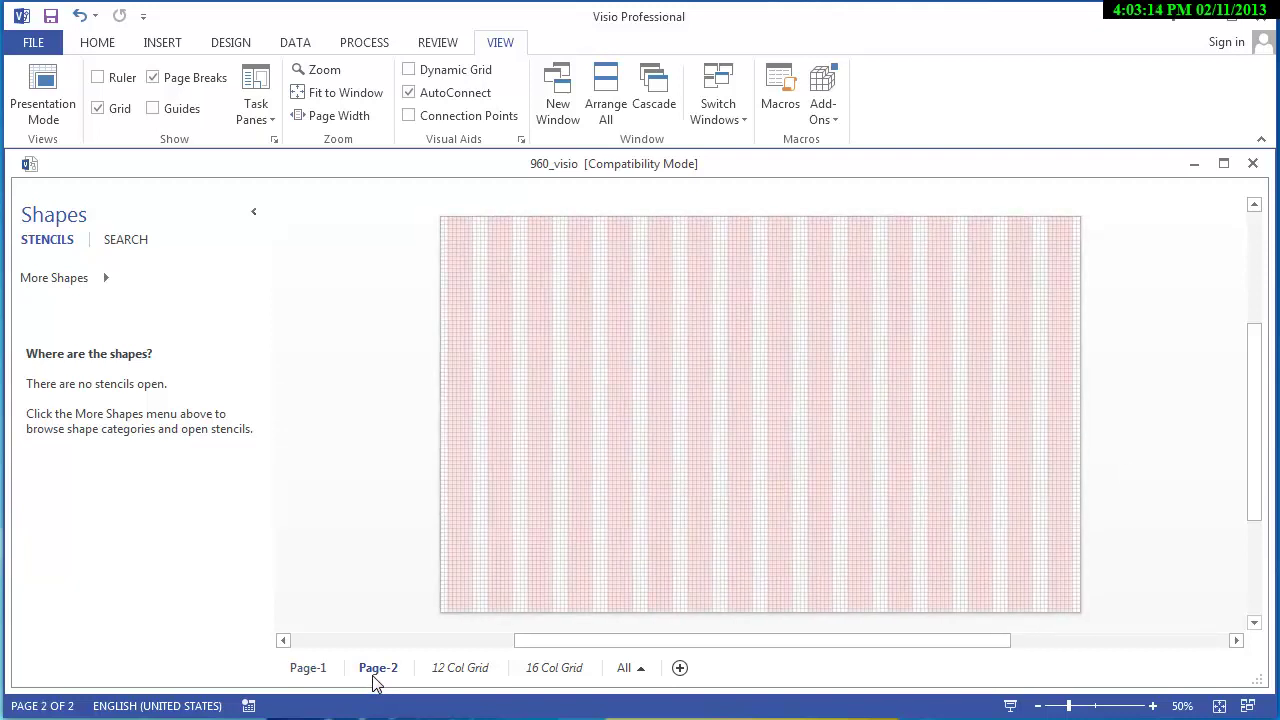
{"action": "right_click", "coordinate": [375, 680]}
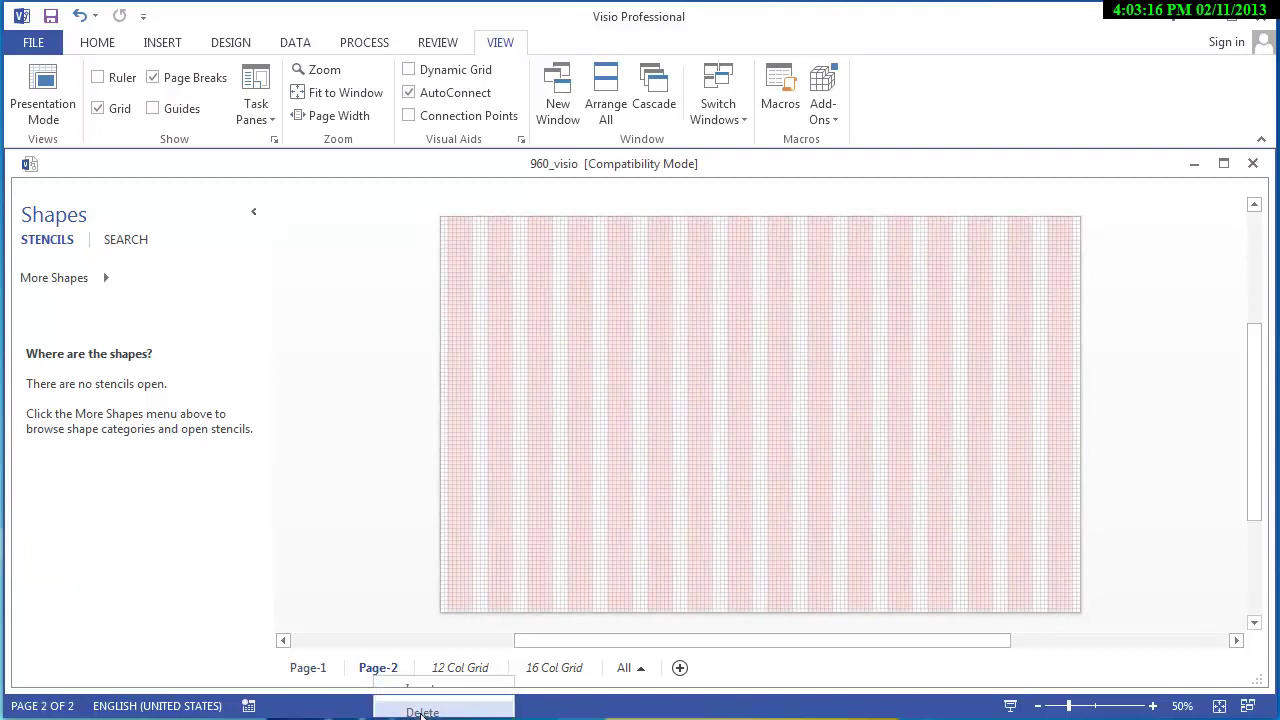
{"action": "left_click", "coordinate": [422, 712]}
Delete the 16 Col Grid page and return to Page-1
{"action": "left_click", "coordinate": [468, 668]}
{"action": "right_click", "coordinate": [466, 677]}
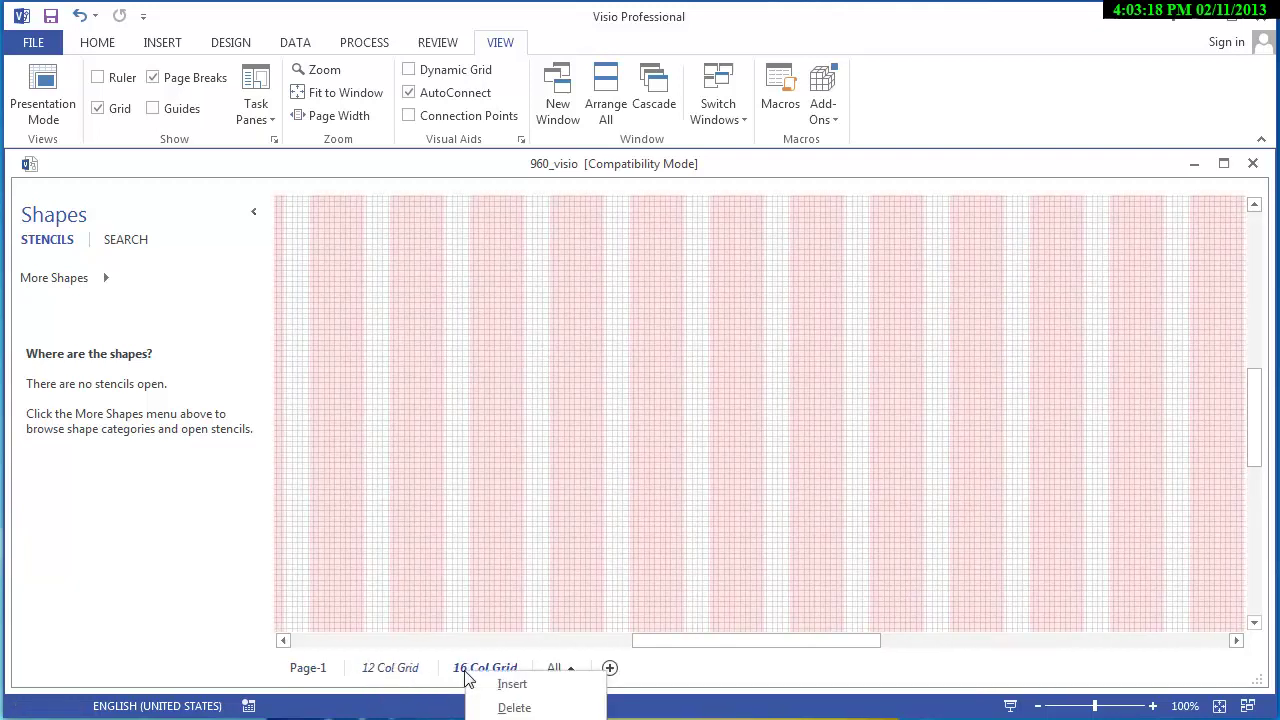
{"action": "left_click", "coordinate": [514, 707]}
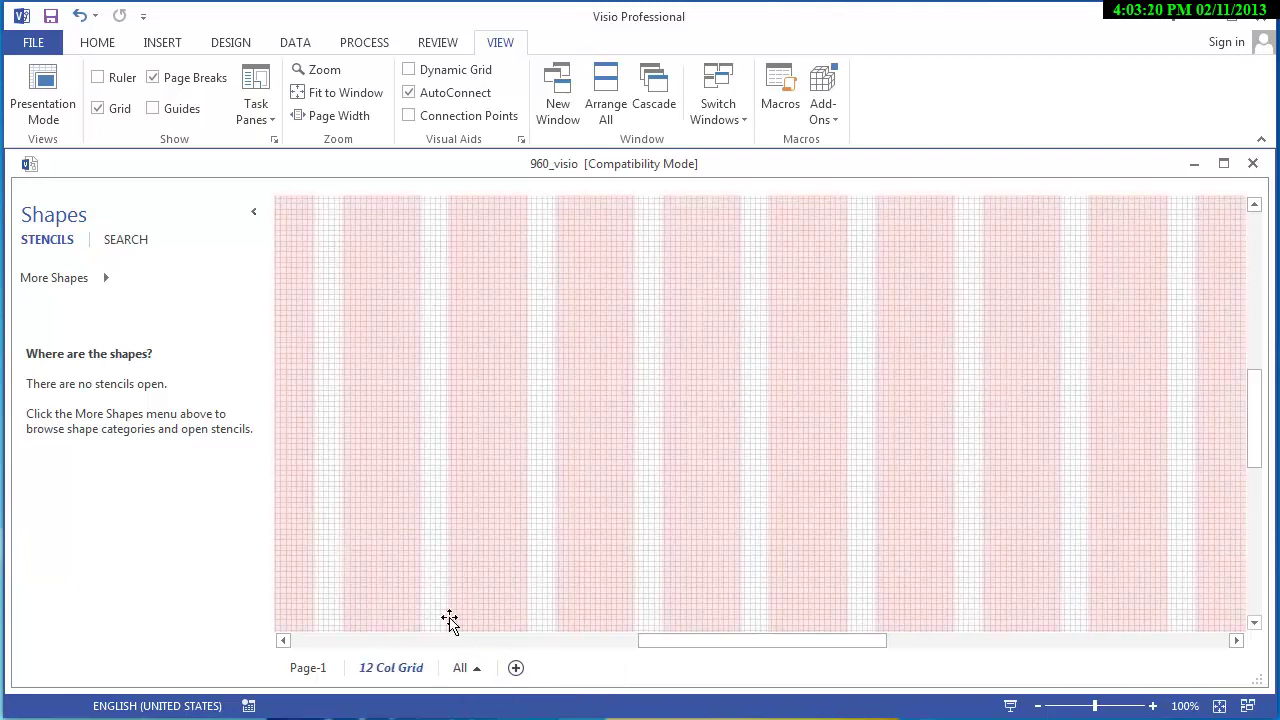
{"action": "left_click", "coordinate": [322, 667]}
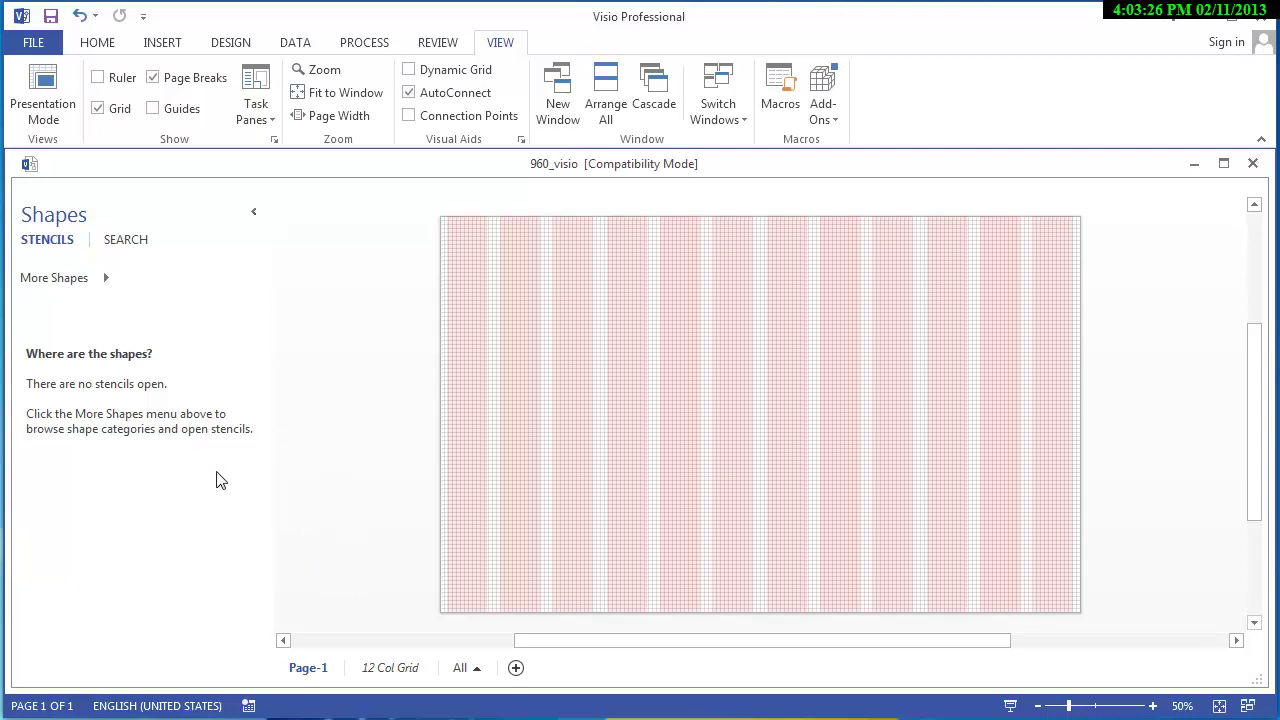
Load the General > Basic Shapes stencil
{"action": "left_click", "coordinate": [108, 282]}
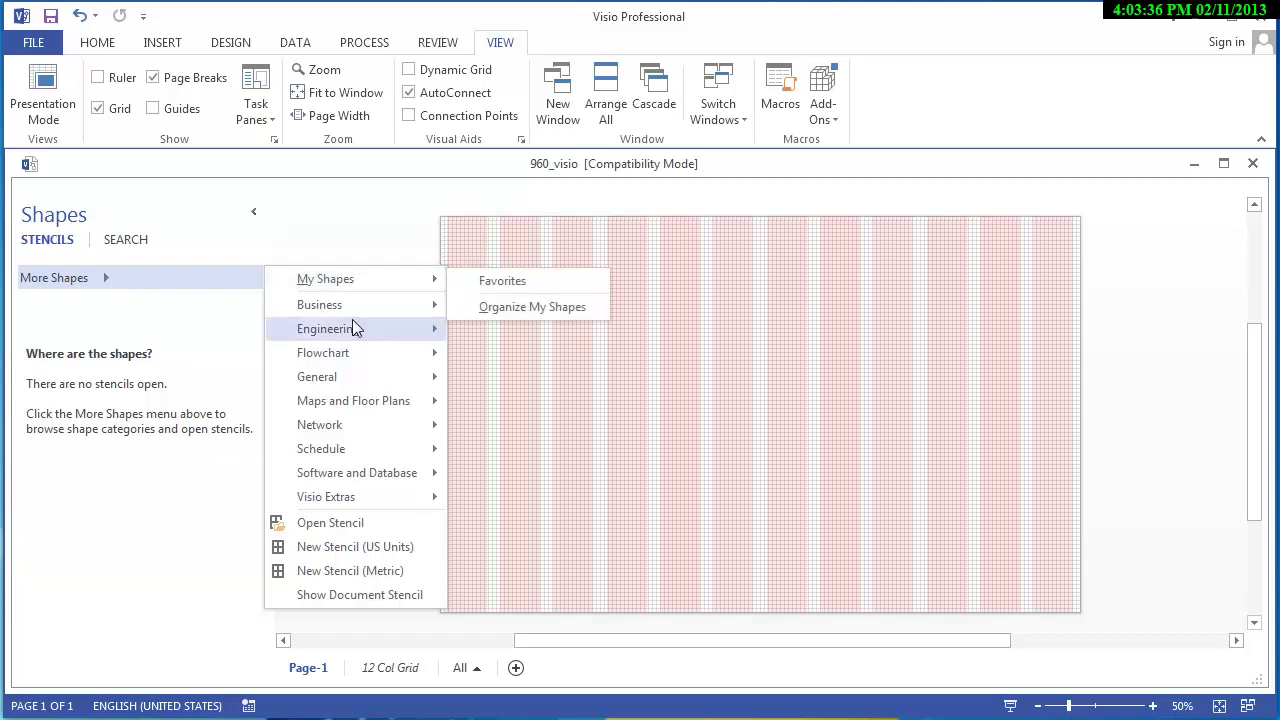
{"action": "mouse_move", "coordinate": [338, 377]}
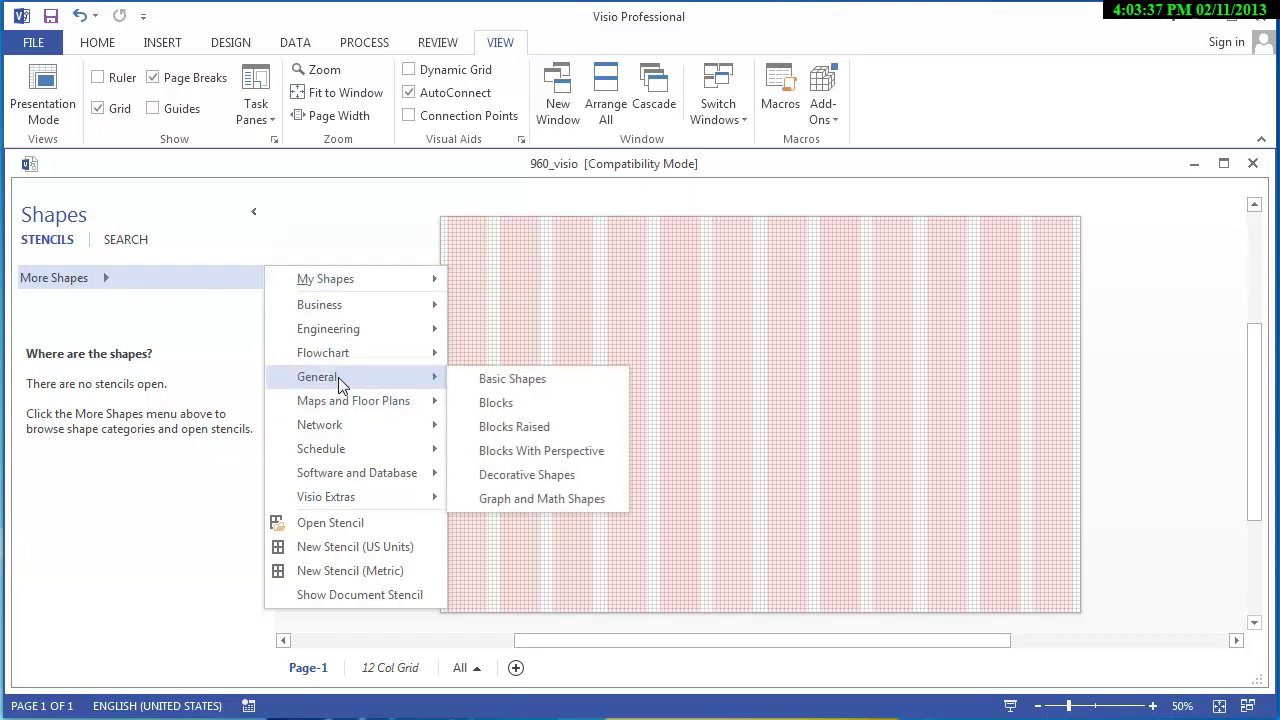
{"action": "left_click", "coordinate": [501, 384]}
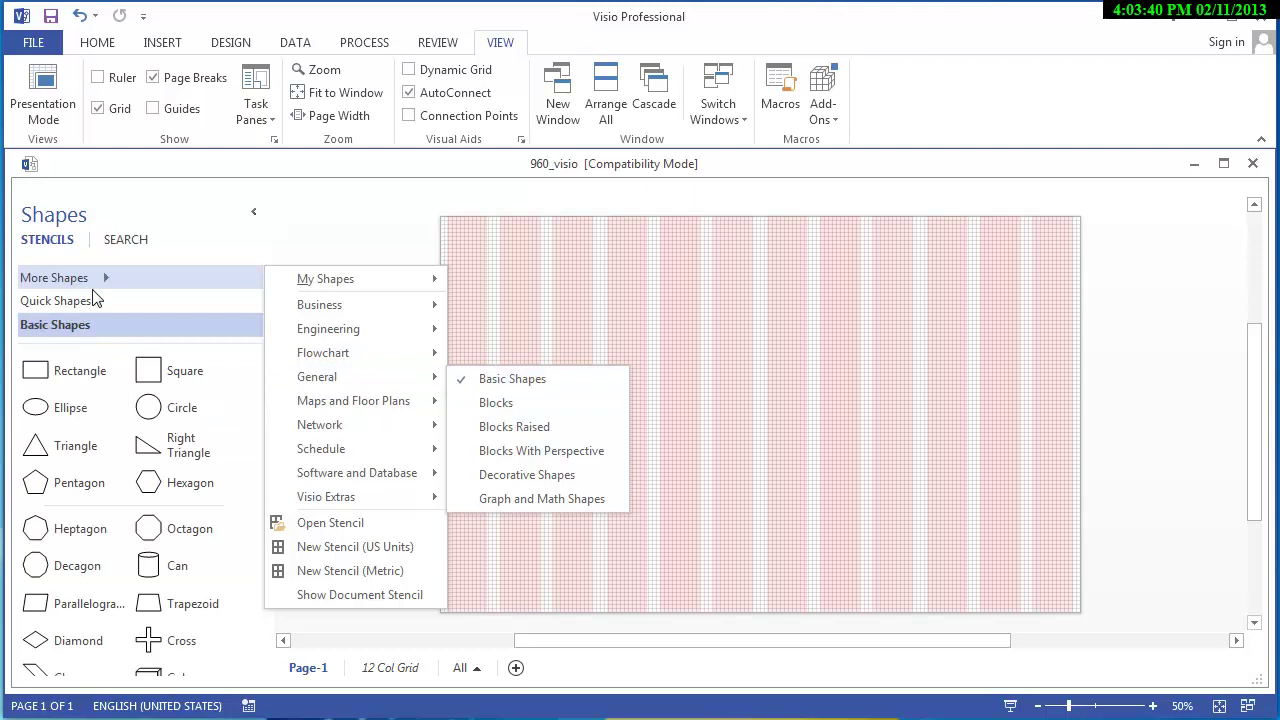
{"action": "left_click", "coordinate": [206, 204]}
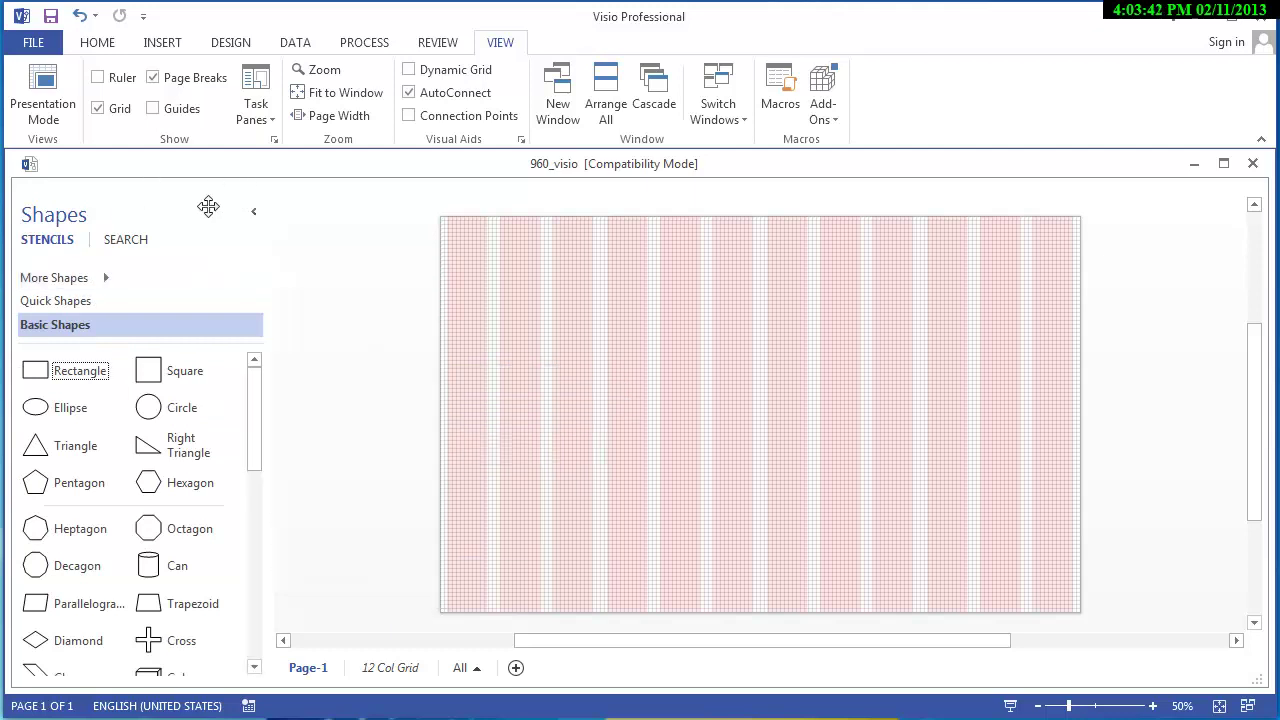
Place a 13.001 × 1.667 in Rectangle spanning the top of the grid
{"action": "left_click", "coordinate": [71, 375]}
{"action": "left_click_drag", "start_coordinate": [71, 375], "coordinate": [1073, 235]}
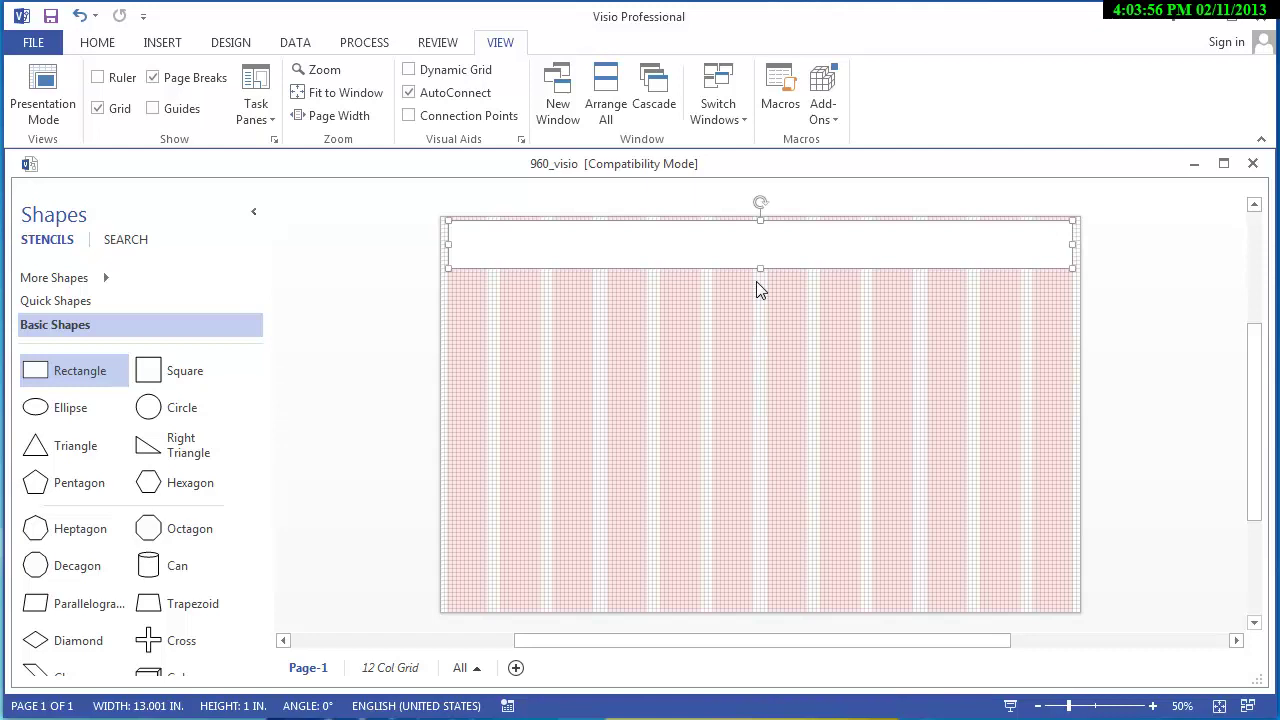
{"action": "left_click_drag", "start_coordinate": [760, 268], "coordinate": [761, 301]}
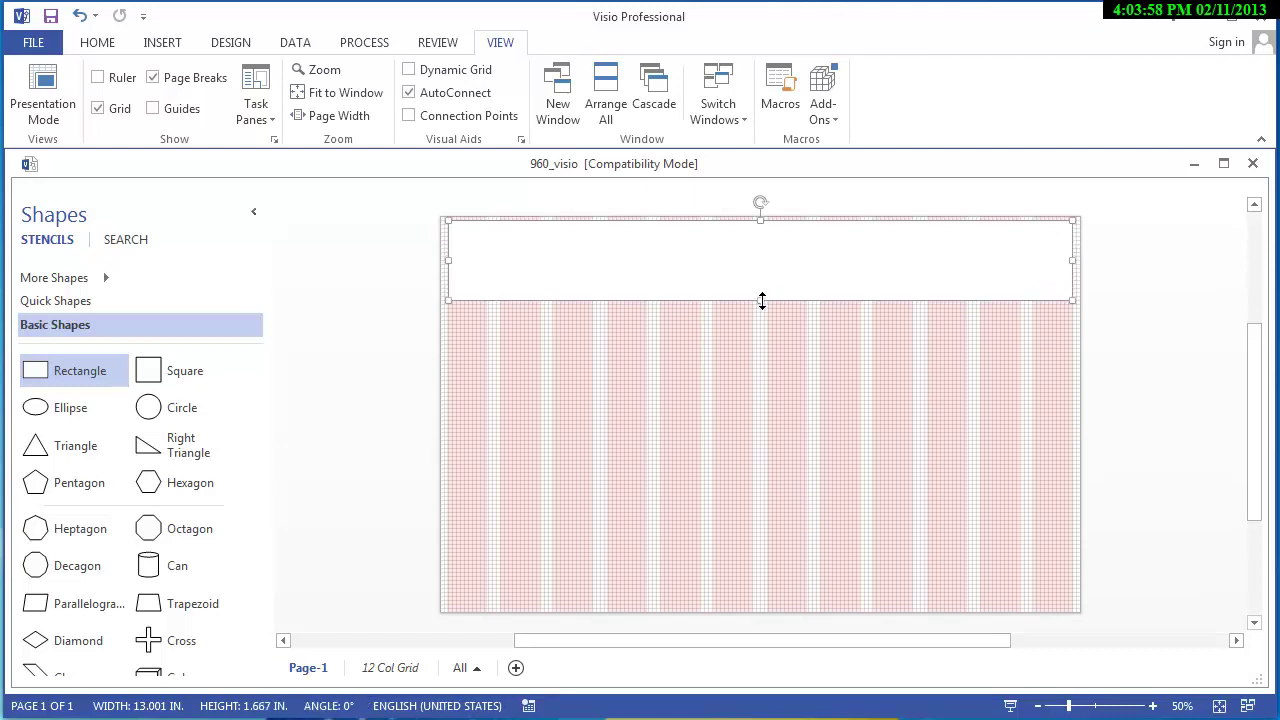
{"action": "left_click", "coordinate": [316, 325]}
Fill the full-width top rectangle with the very light blue-gray theme colour
{"action": "left_click", "coordinate": [523, 271]}
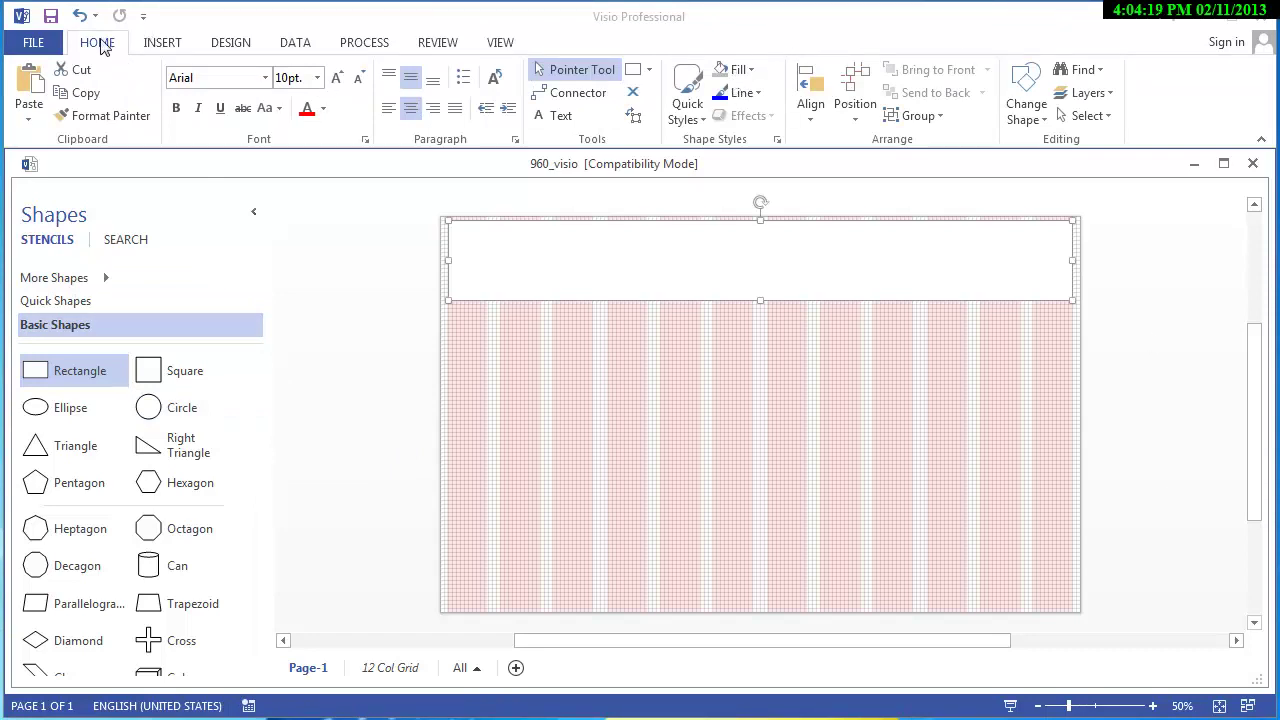
{"action": "left_click", "coordinate": [752, 70]}
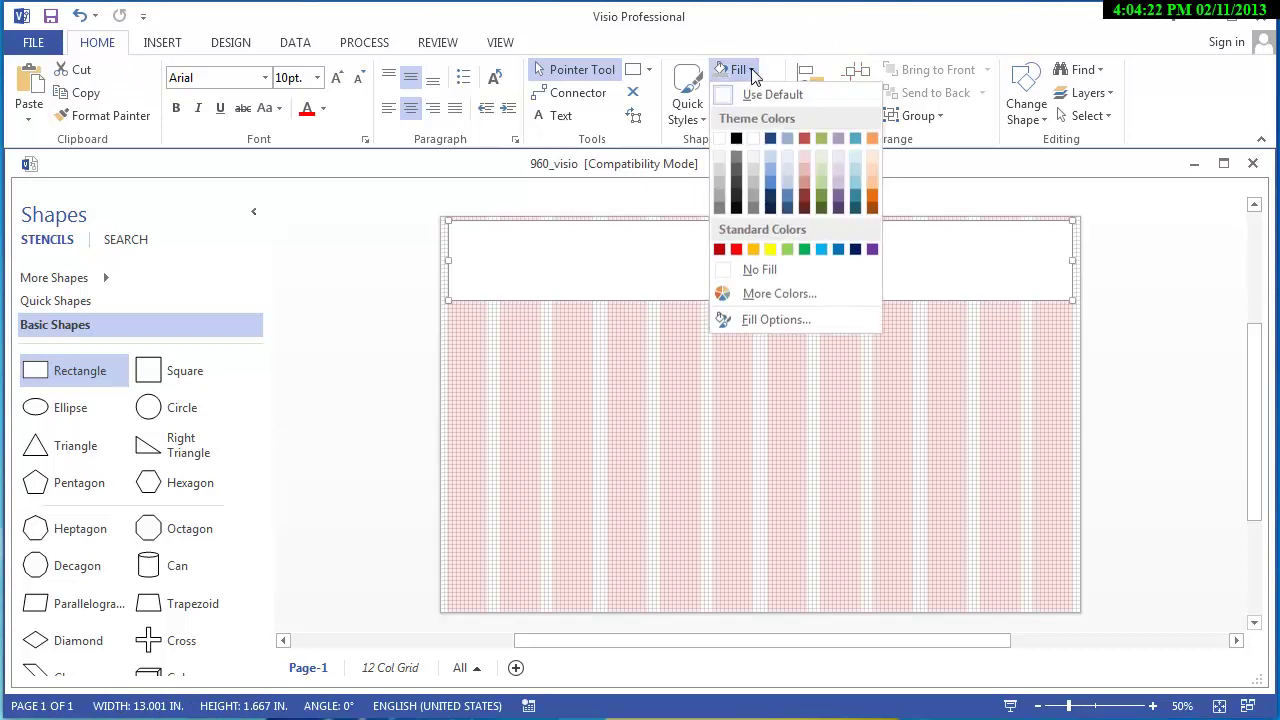
{"action": "left_click", "coordinate": [786, 160]}
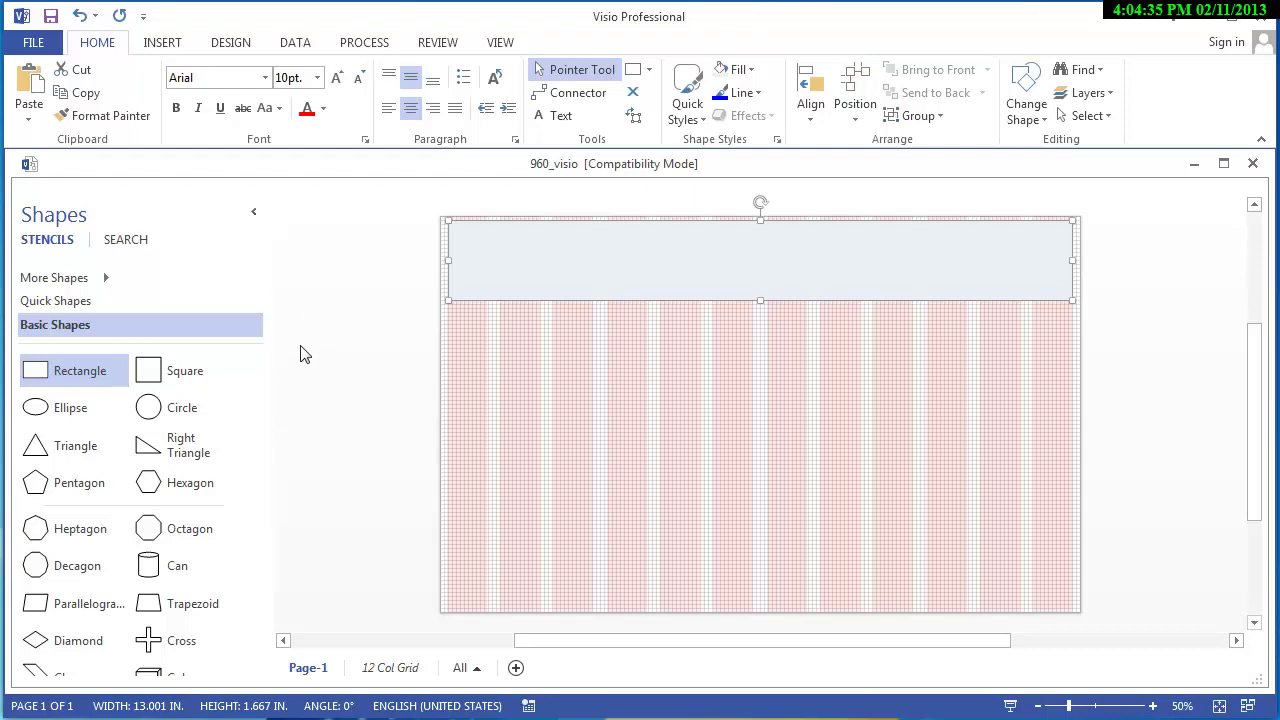
Type 'Header' into the top rectangle and shrink its text block into the top-left corner
{"action": "type", "text": "Hea"}
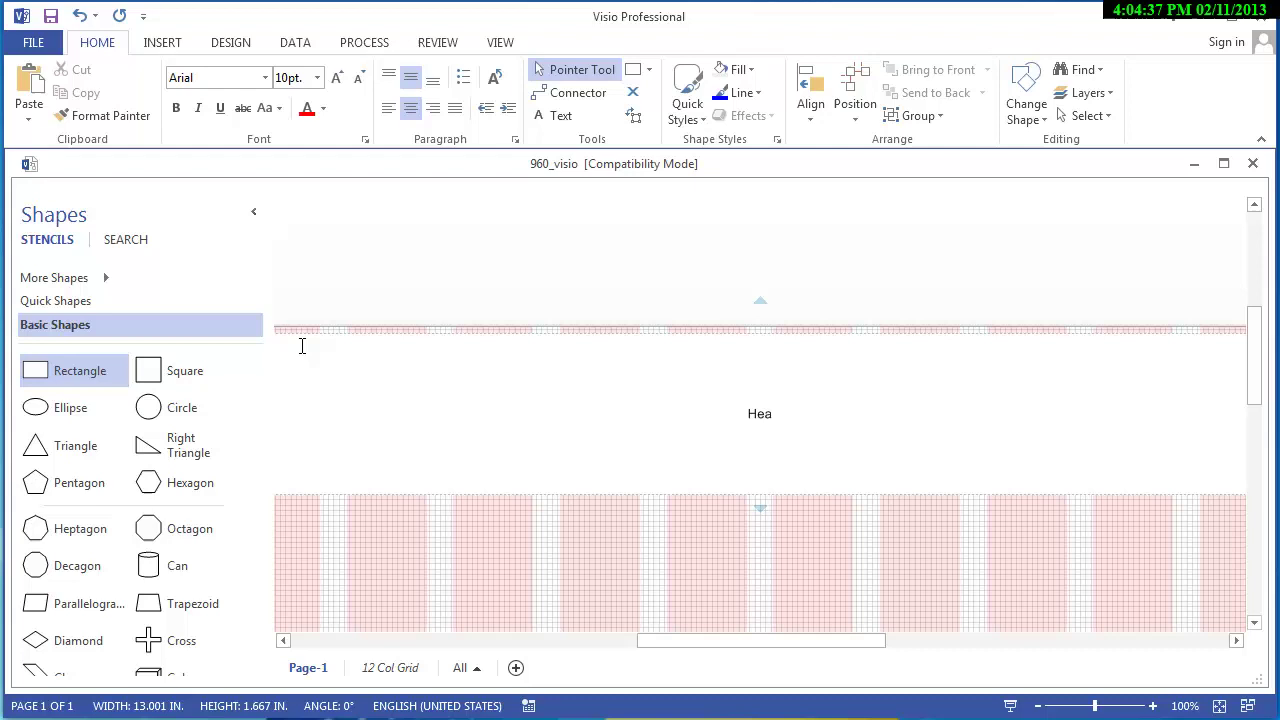
{"action": "type", "text": "der"}
{"action": "left_click", "coordinate": [635, 120]}
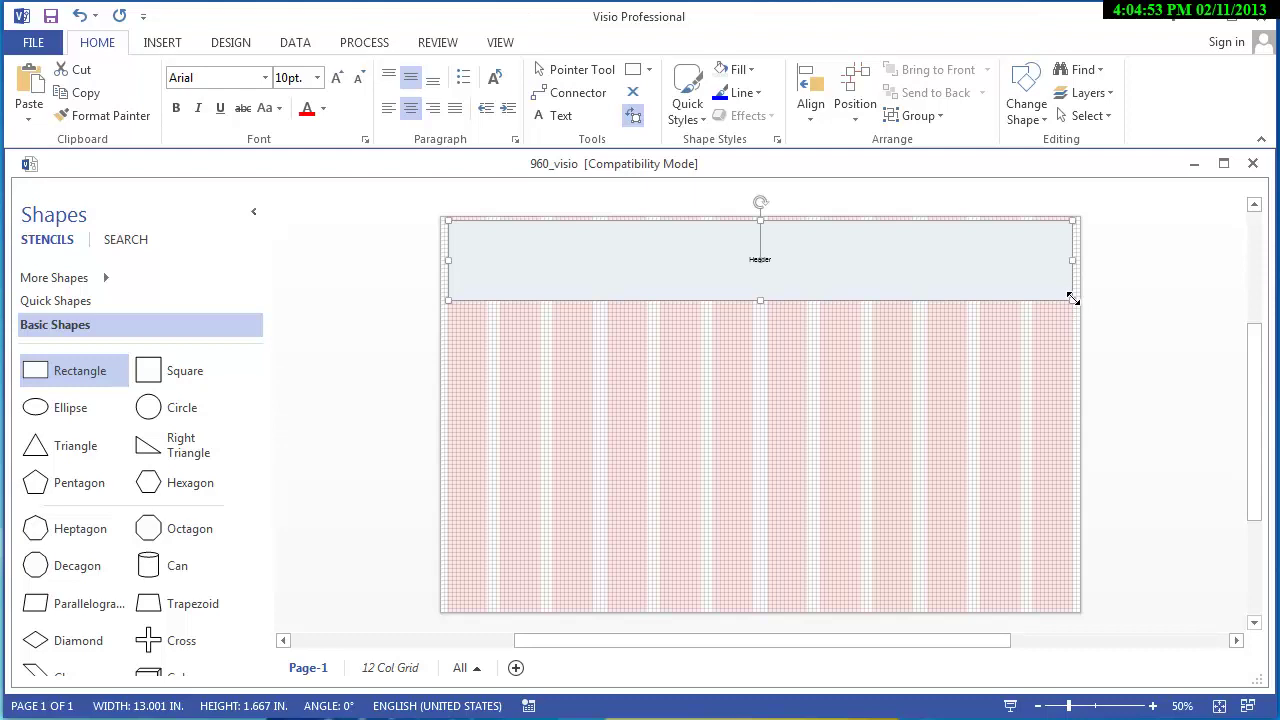
{"action": "left_click_drag", "start_coordinate": [1071, 294], "coordinate": [637, 230]}
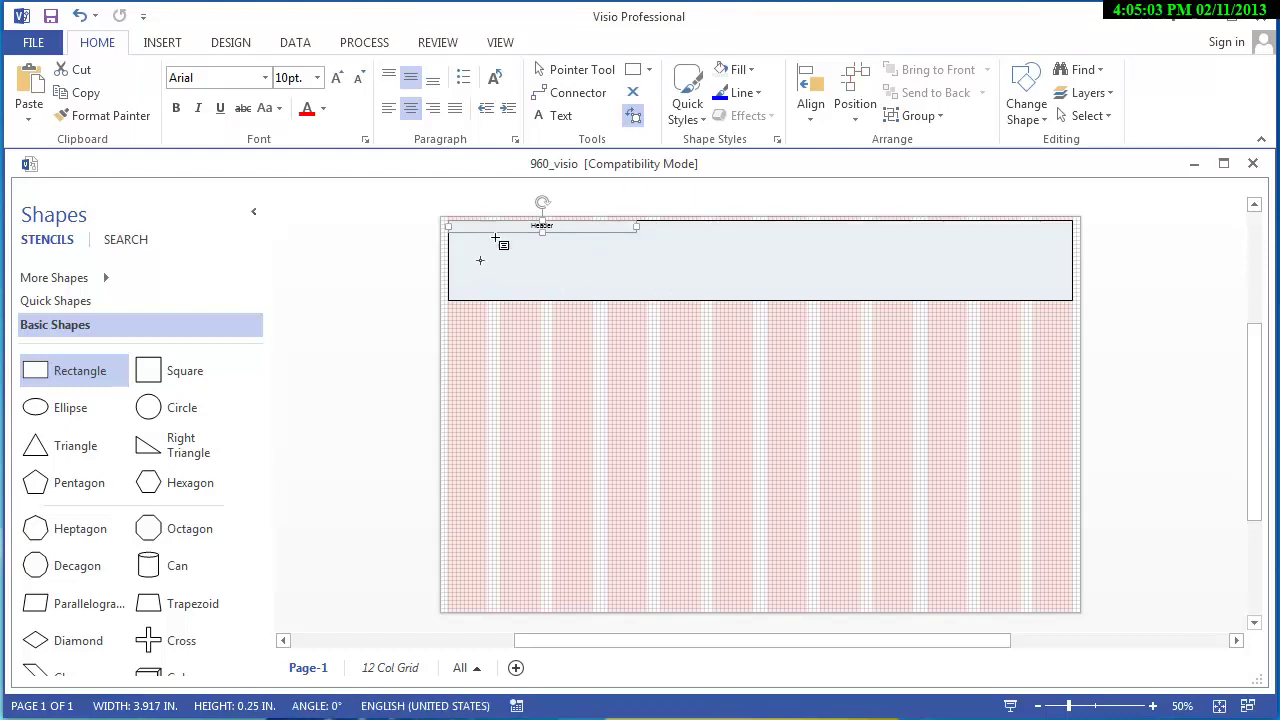
{"action": "left_click", "coordinate": [634, 118]}
{"action": "left_click", "coordinate": [574, 72]}
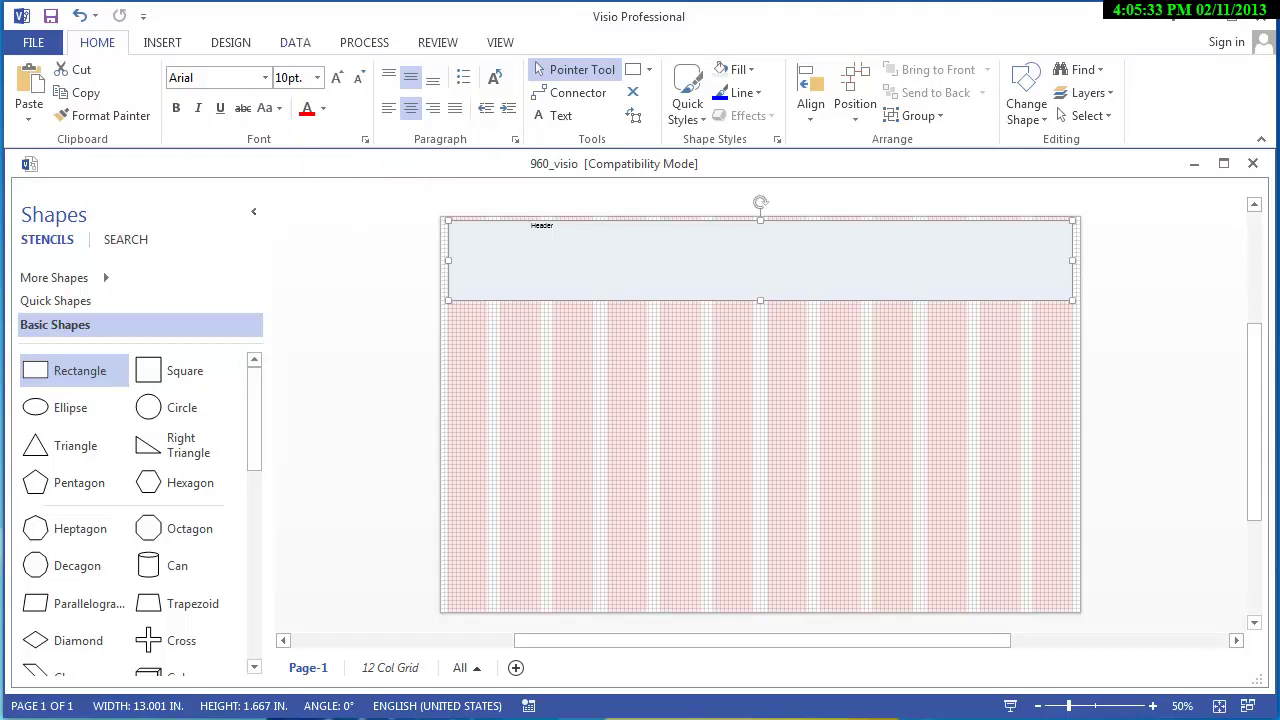
Place a 0.75 in tall rectangle inside the header and label it 'nav'
{"action": "left_click_drag", "start_coordinate": [86, 374], "coordinate": [1049, 259]}
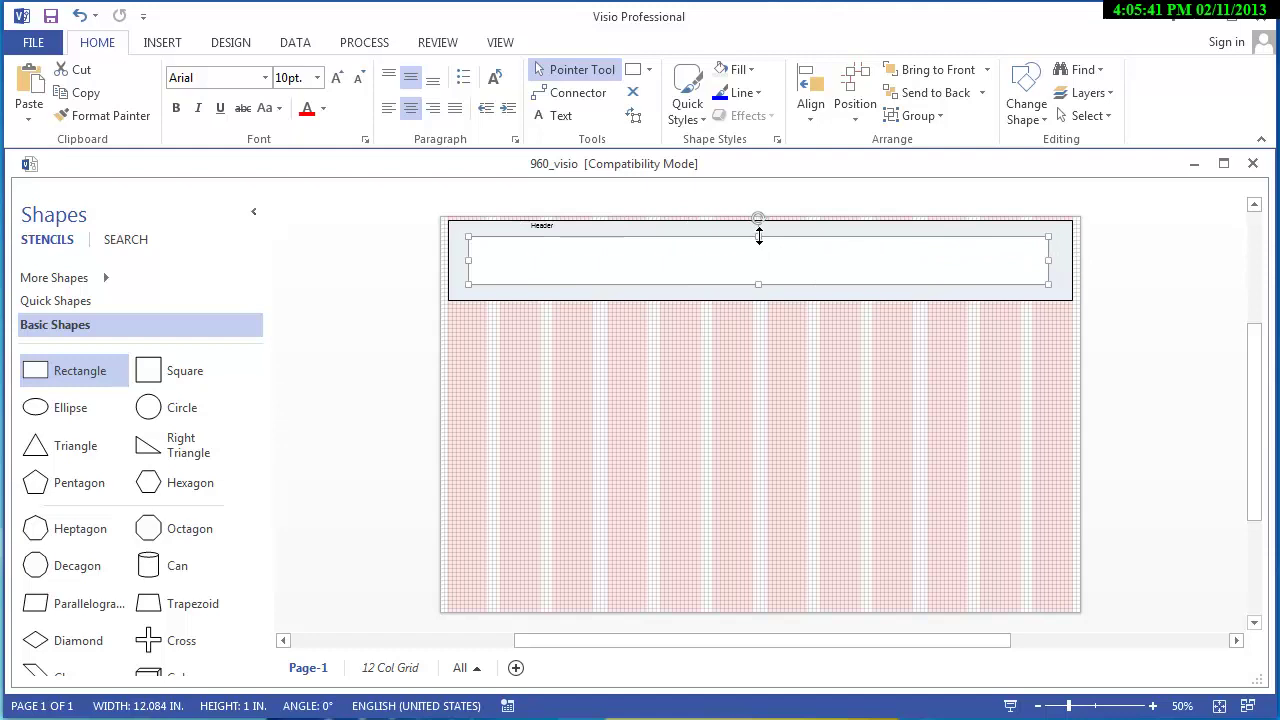
{"action": "left_click_drag", "start_coordinate": [759, 236], "coordinate": [760, 249]}
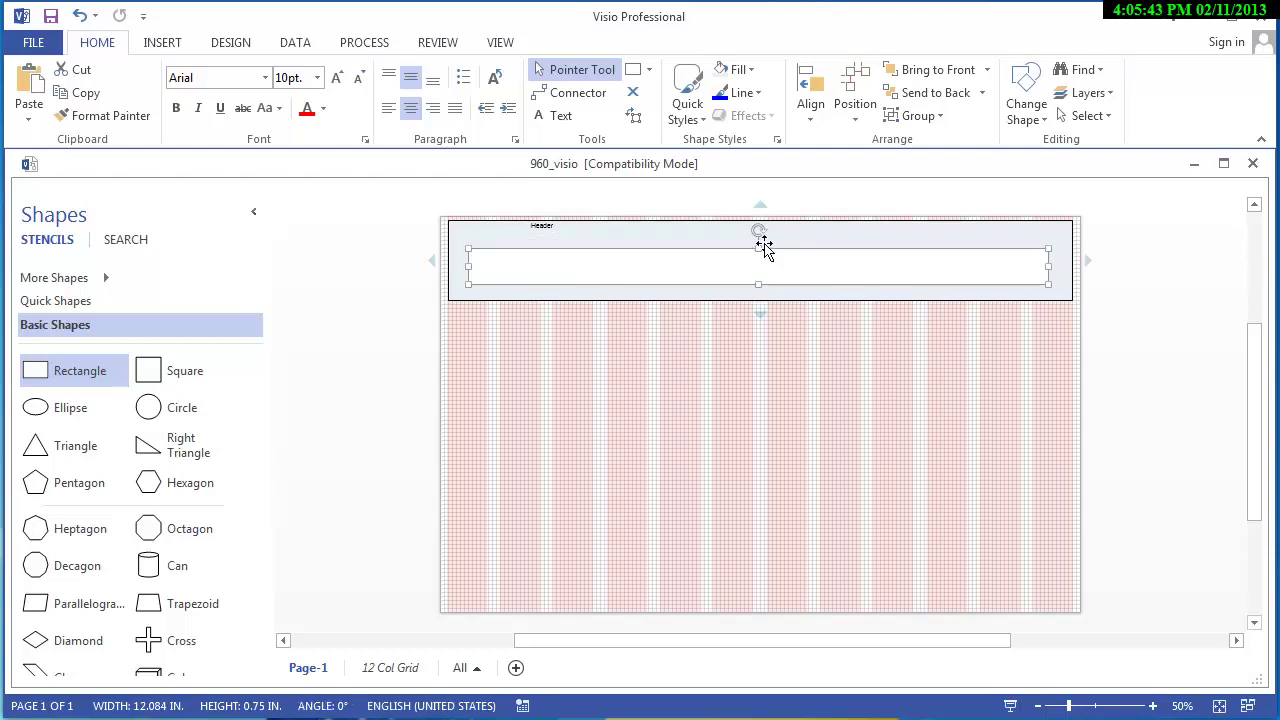
{"action": "type", "text": "nav"}
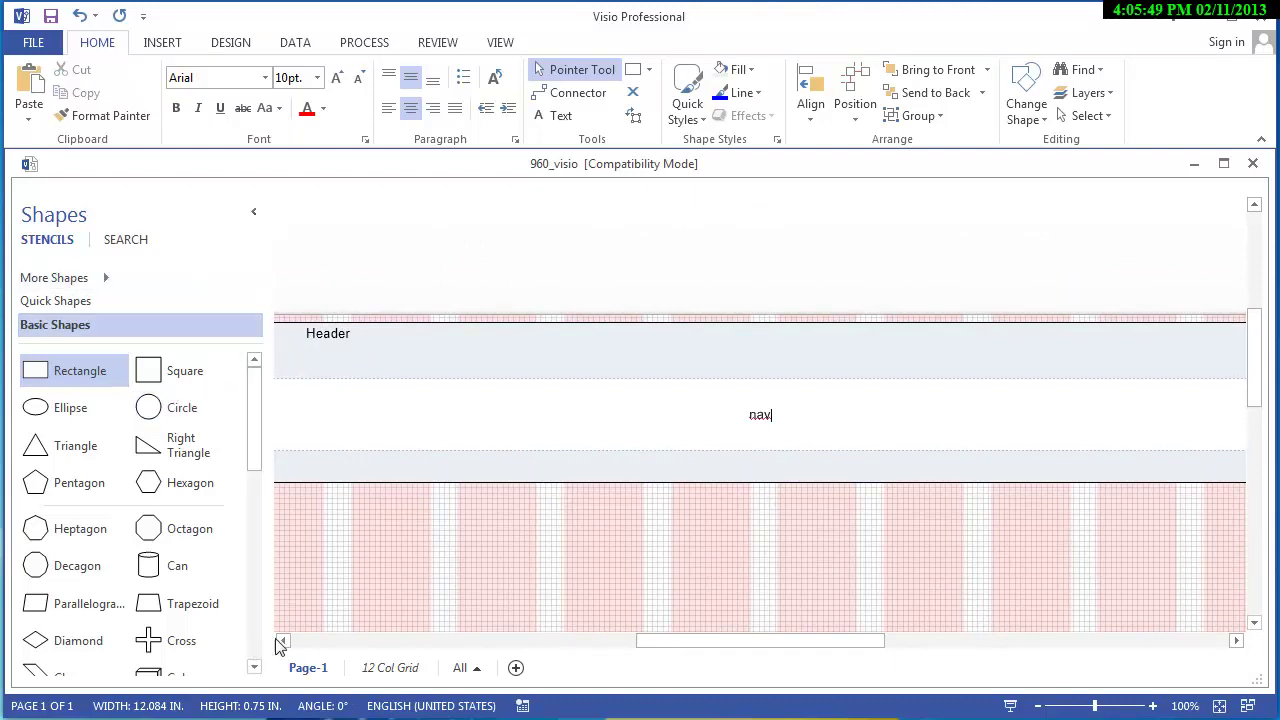
{"action": "left_click", "coordinate": [388, 600]}
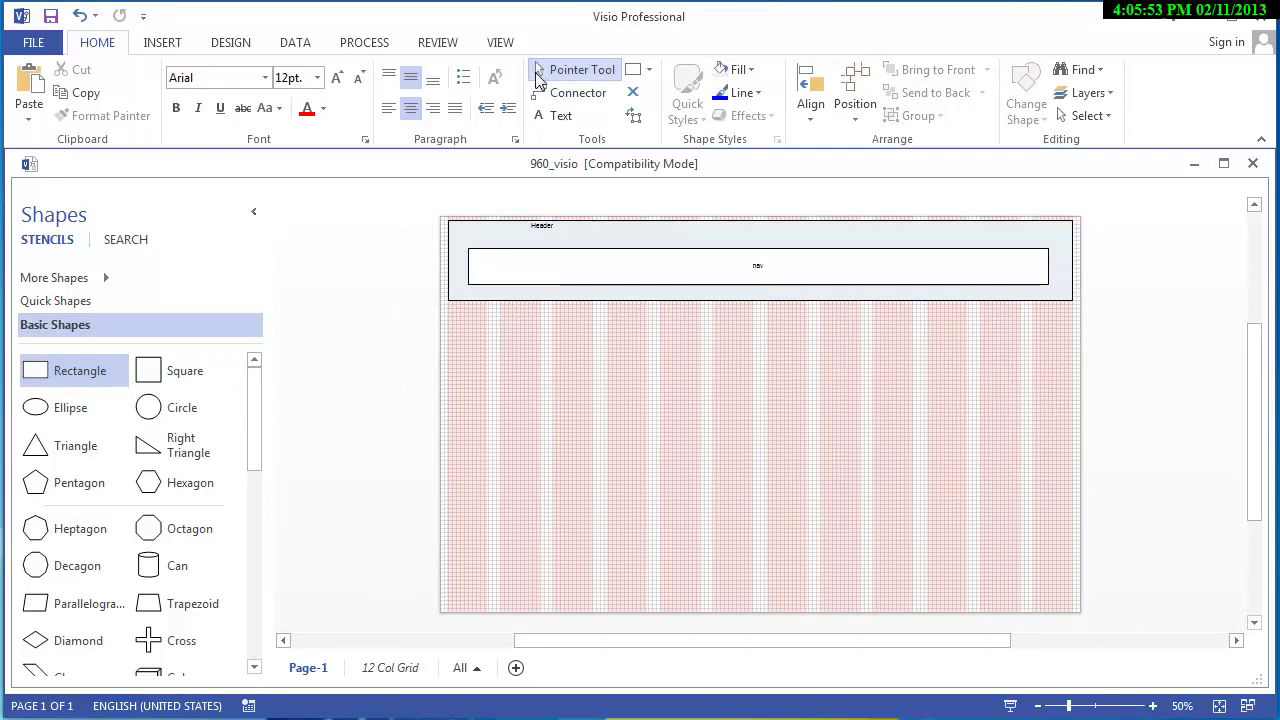
Change the header label's capital H so it reads lowercase 'header'
{"action": "left_click", "coordinate": [533, 225]}
{"action": "double_click", "coordinate": [533, 225]}
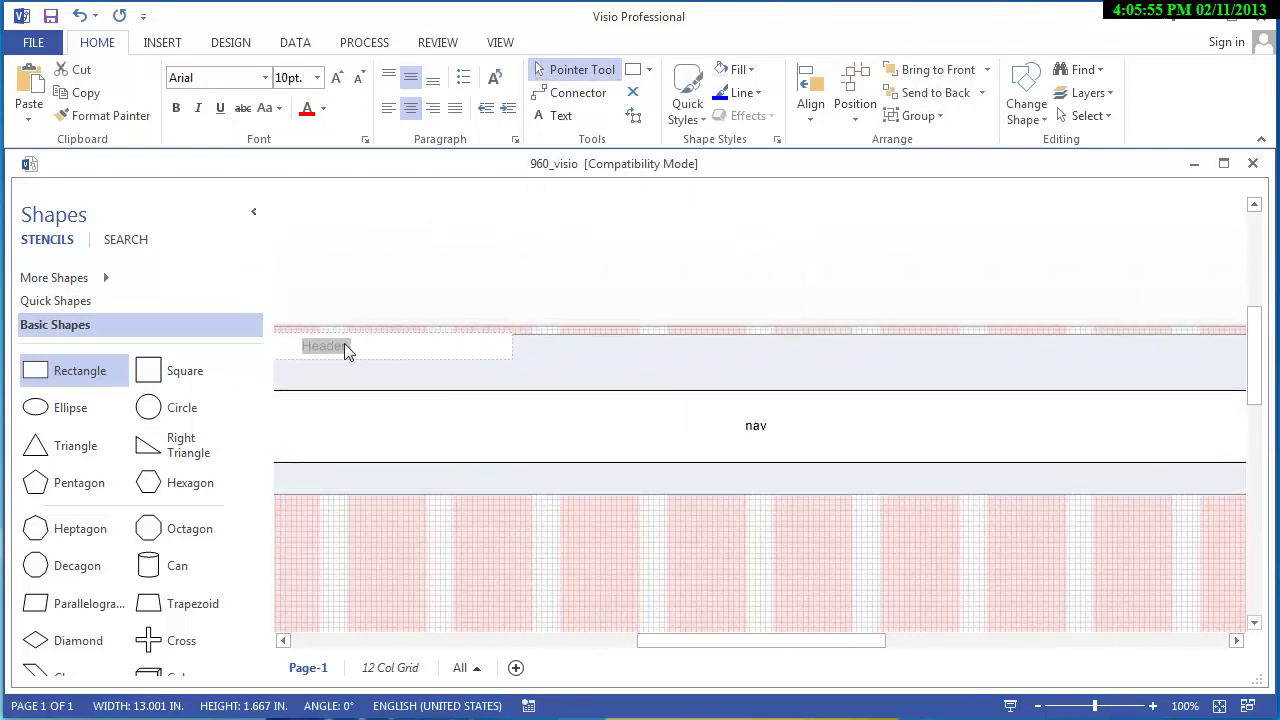
{"action": "left_click", "coordinate": [305, 346]}
{"action": "left_click_drag", "start_coordinate": [302, 346], "coordinate": [313, 346]}
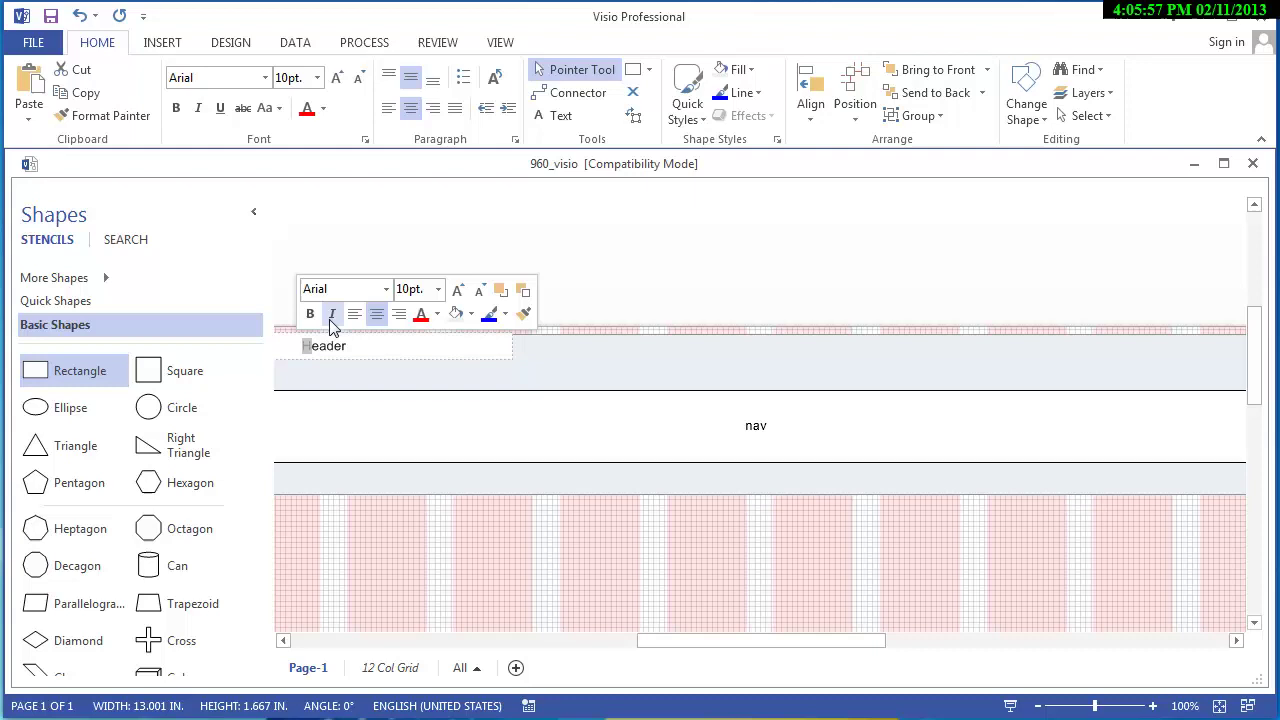
{"action": "type", "text": "h"}
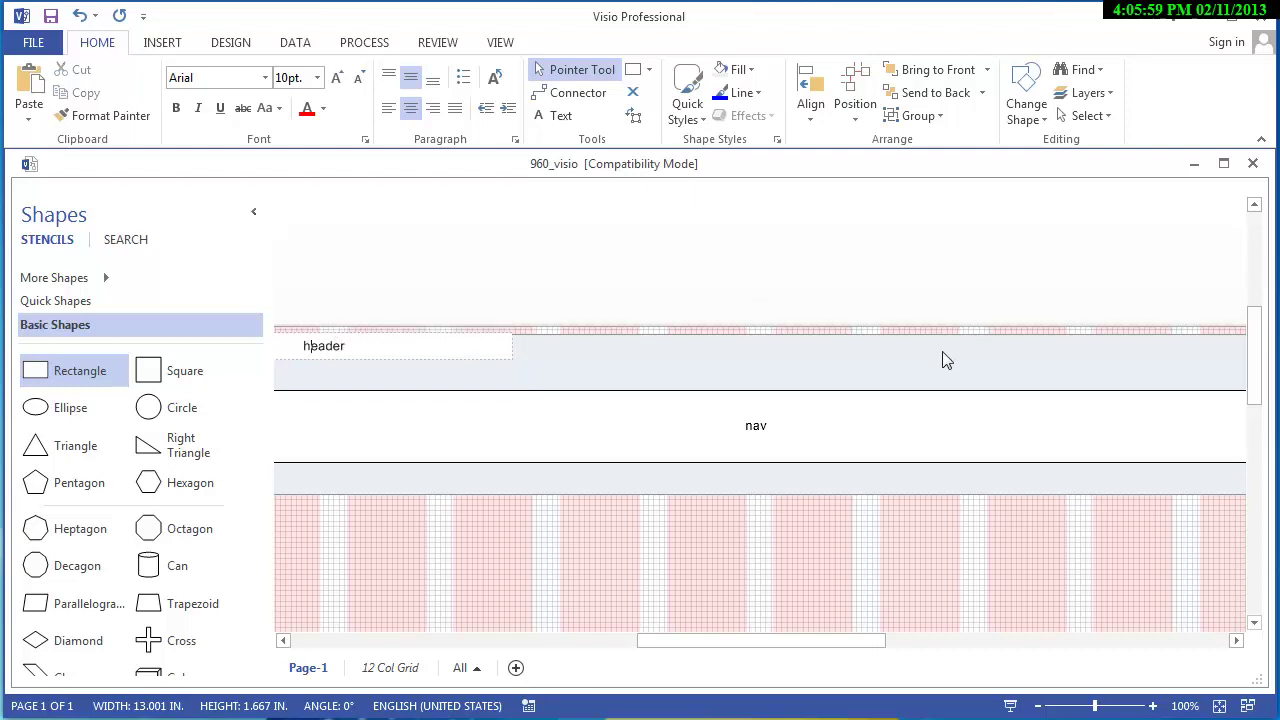
{"action": "left_click", "coordinate": [662, 382]}
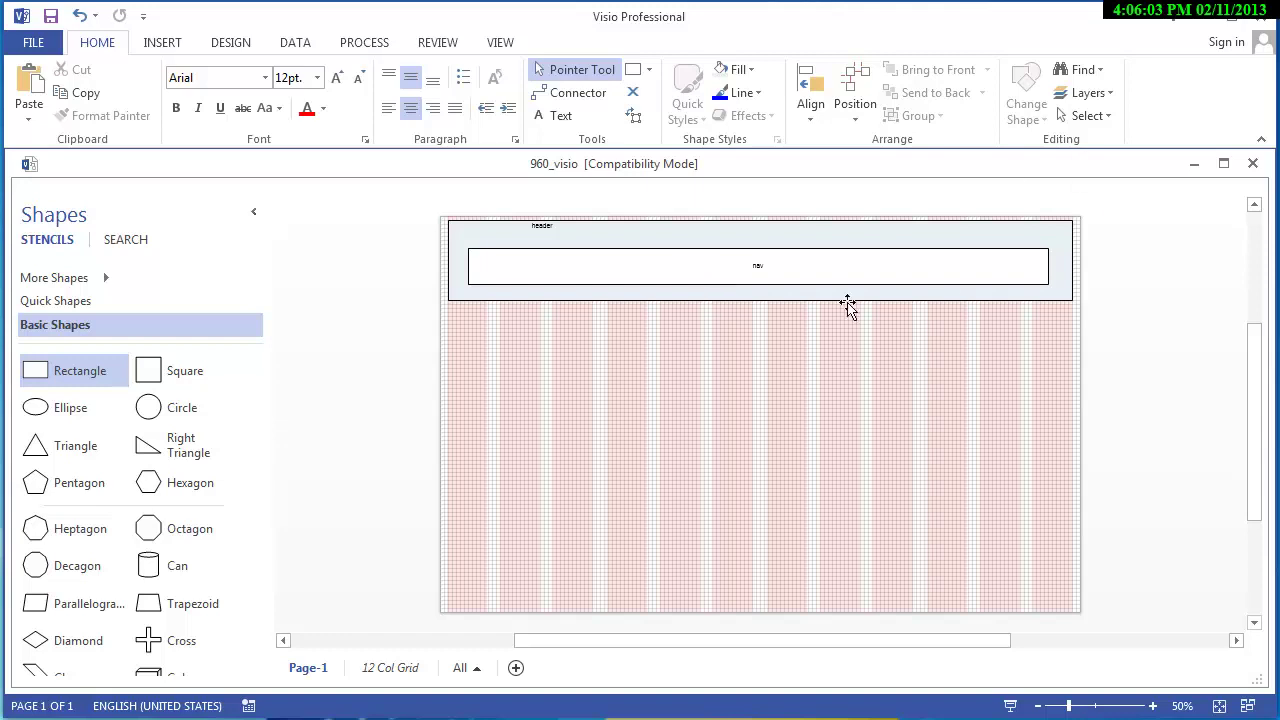
Label the inner rectangle 'nav' and narrow it to 10.834 in, centred within the header
{"action": "left_click", "coordinate": [760, 270]}
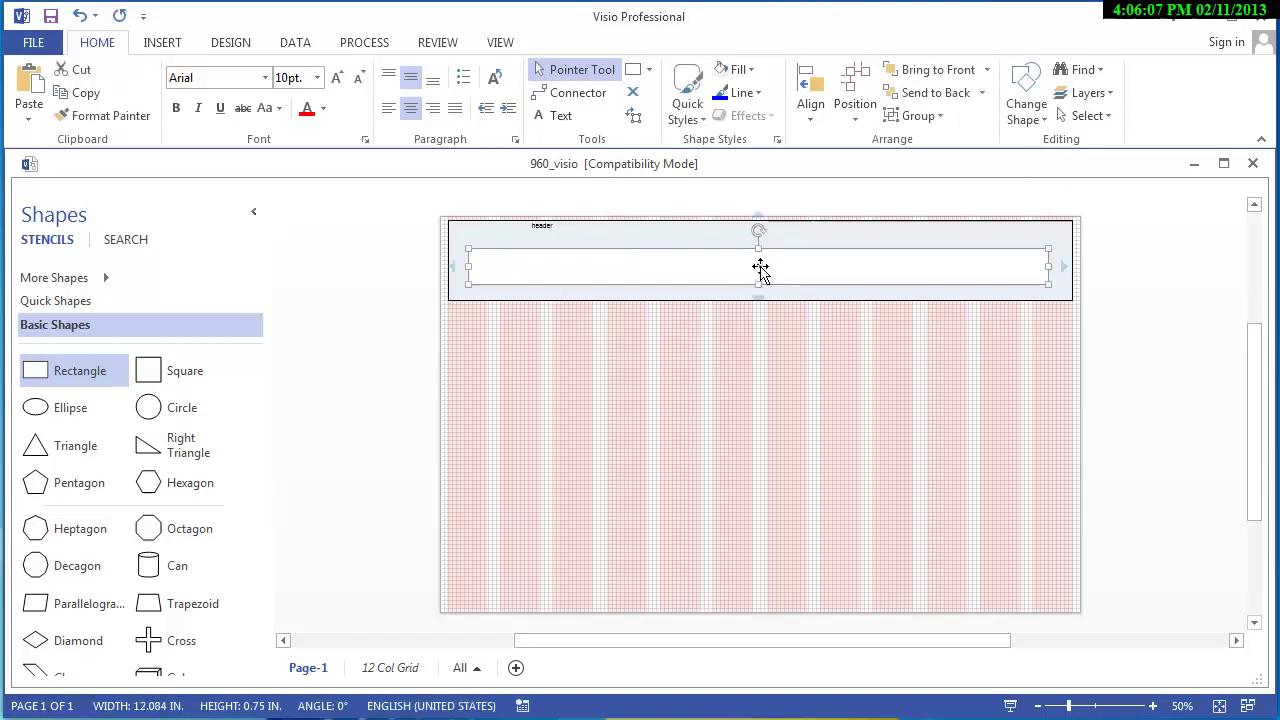
{"action": "type", "text": "nav"}
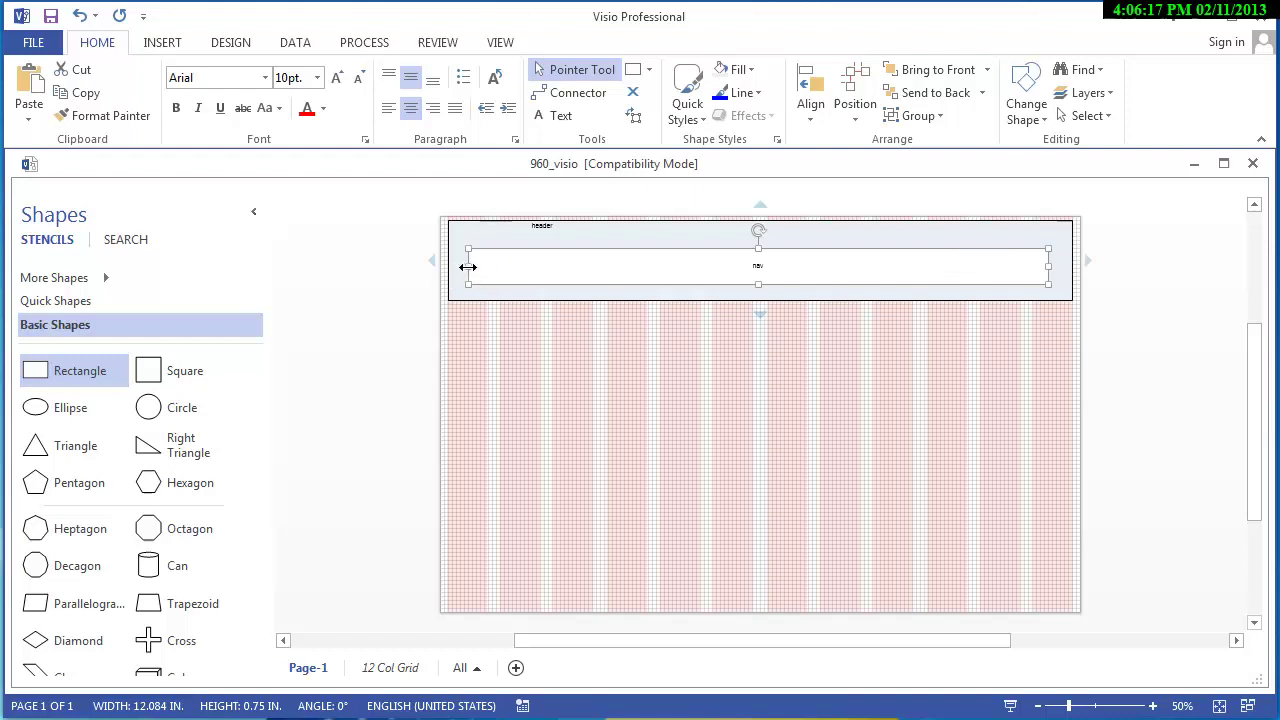
{"action": "left_click_drag", "start_coordinate": [466, 267], "coordinate": [500, 267]}
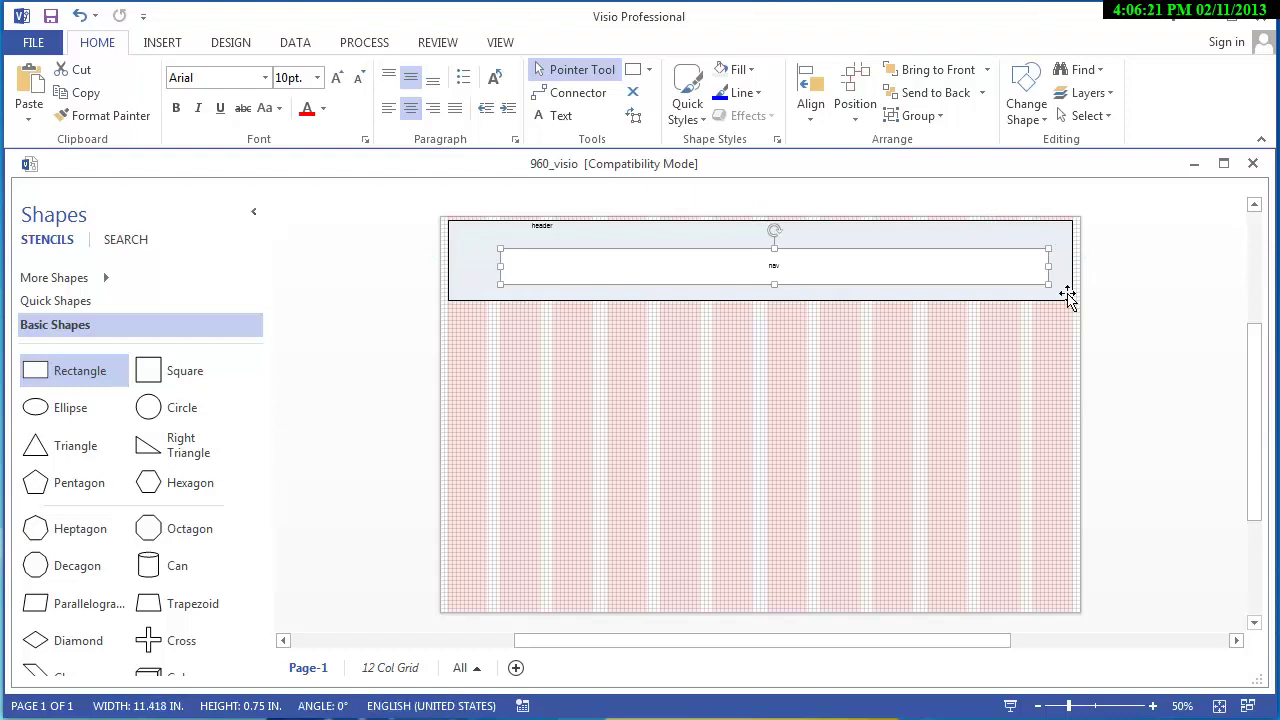
{"action": "left_click_drag", "start_coordinate": [1050, 268], "coordinate": [1021, 268]}
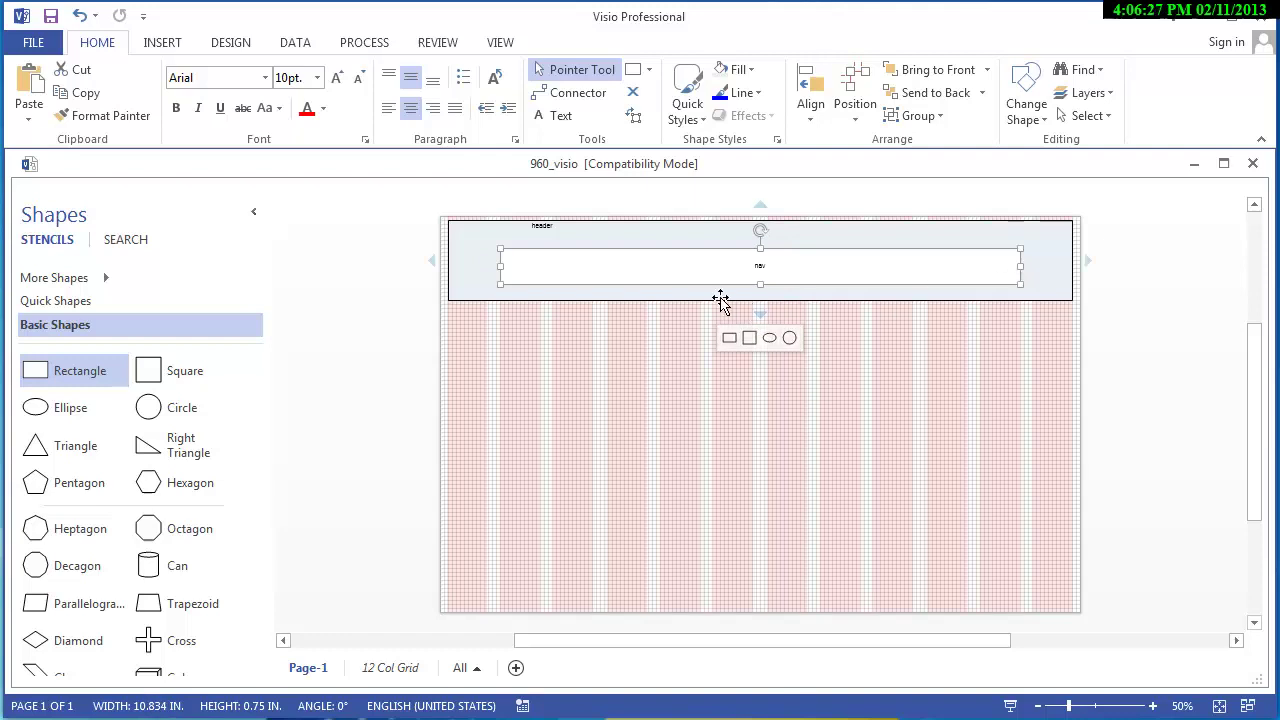
{"action": "left_click", "coordinate": [590, 270]}
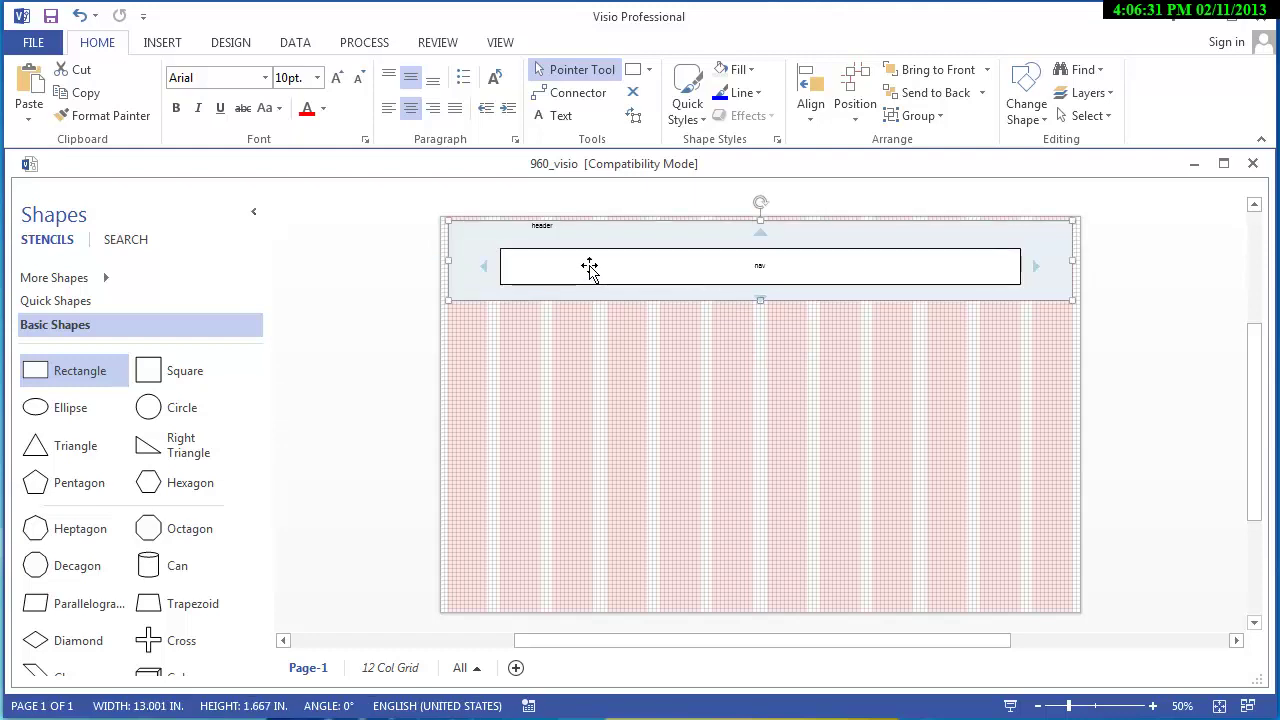
{"action": "left_click", "coordinate": [590, 270]}
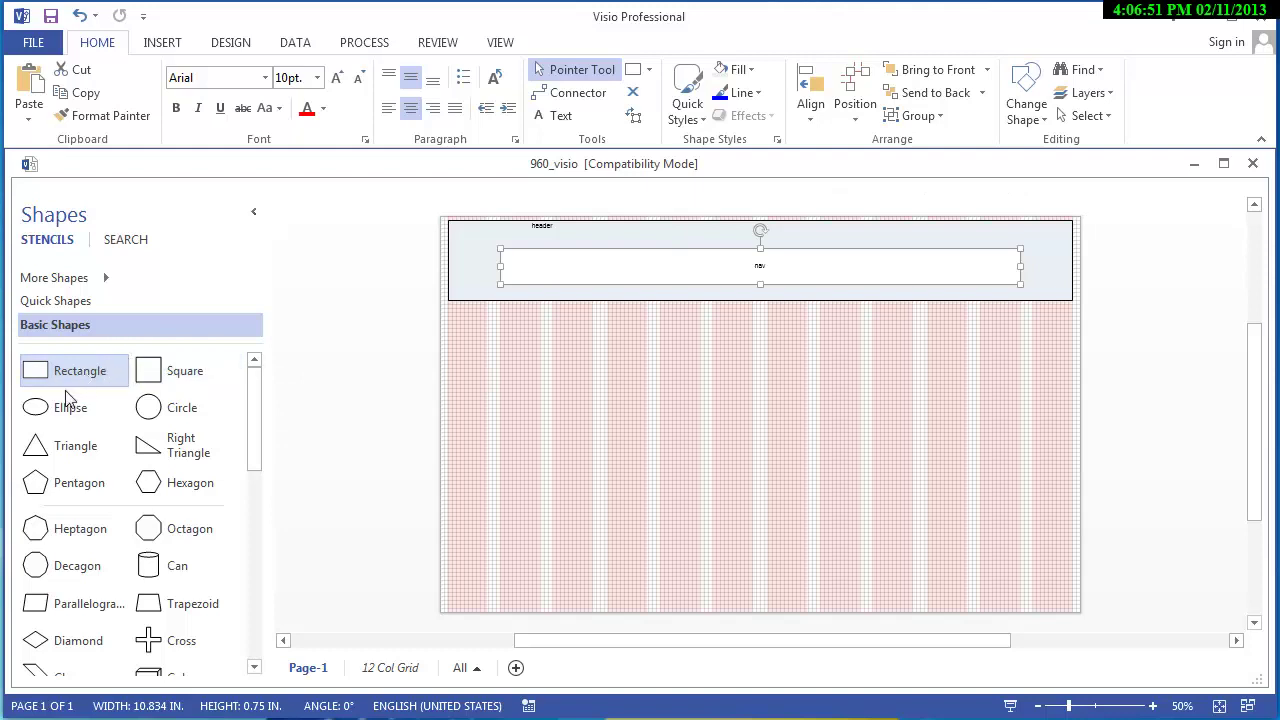
Add a 13.334 × 8.251 in rectangle covering the page and send it behind the header and nav
{"action": "left_click_drag", "start_coordinate": [43, 376], "coordinate": [709, 566]}
{"action": "scroll", "coordinate": [663, 420], "scroll_direction": "up", "scroll_amount": 1}
{"action": "scroll", "coordinate": [663, 420], "scroll_direction": "down", "scroll_amount": 3}
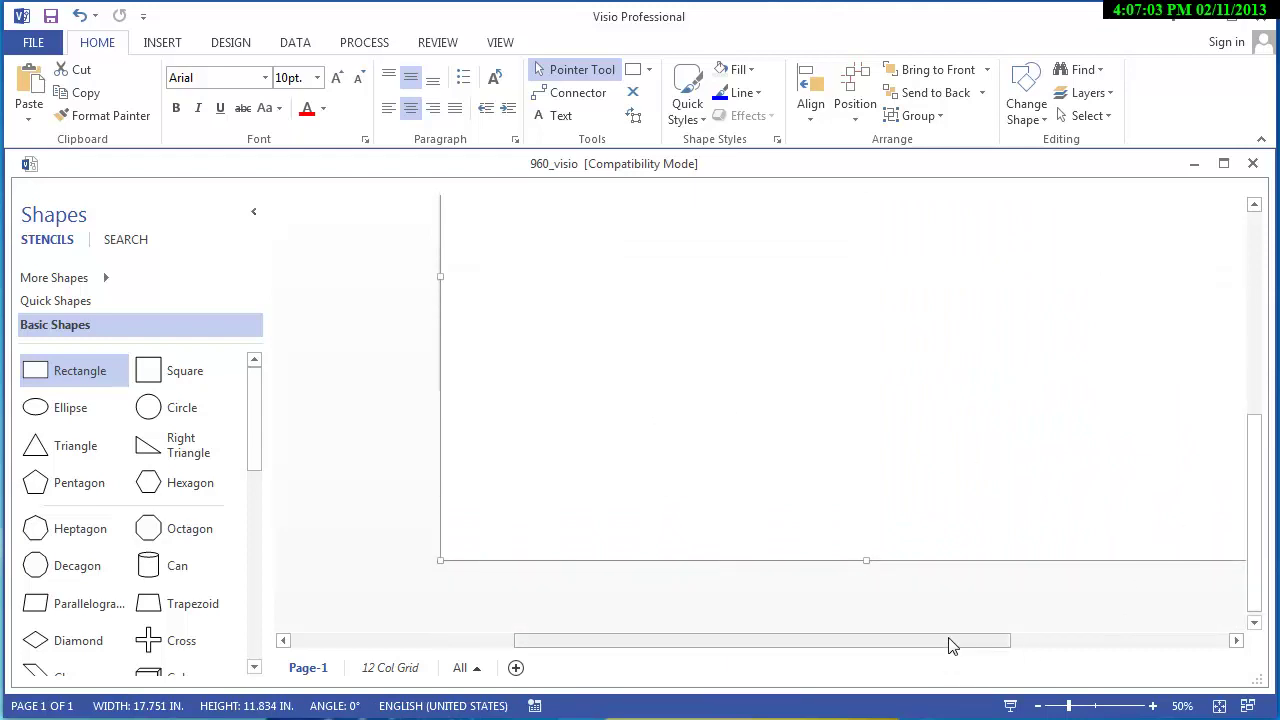
{"action": "left_click_drag", "start_coordinate": [951, 643], "coordinate": [1020, 648]}
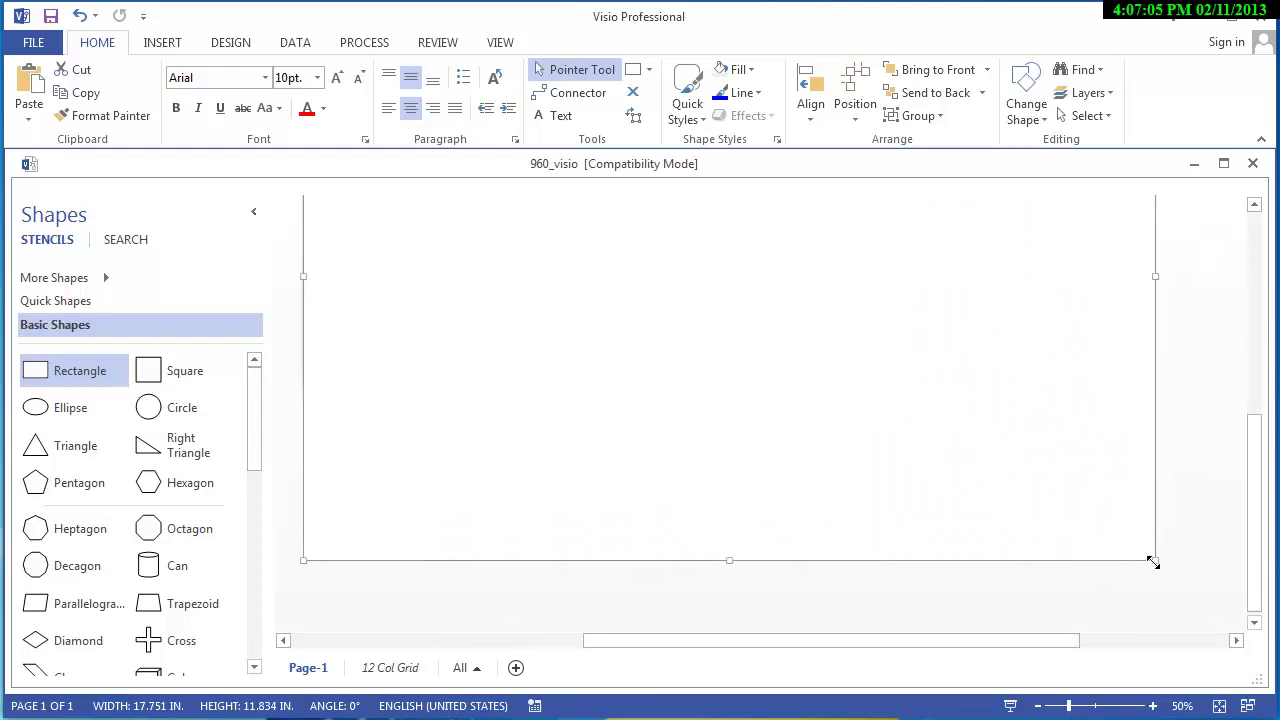
{"action": "left_click_drag", "start_coordinate": [1153, 563], "coordinate": [676, 376]}
{"action": "left_click_drag", "start_coordinate": [1250, 462], "coordinate": [1252, 372]}
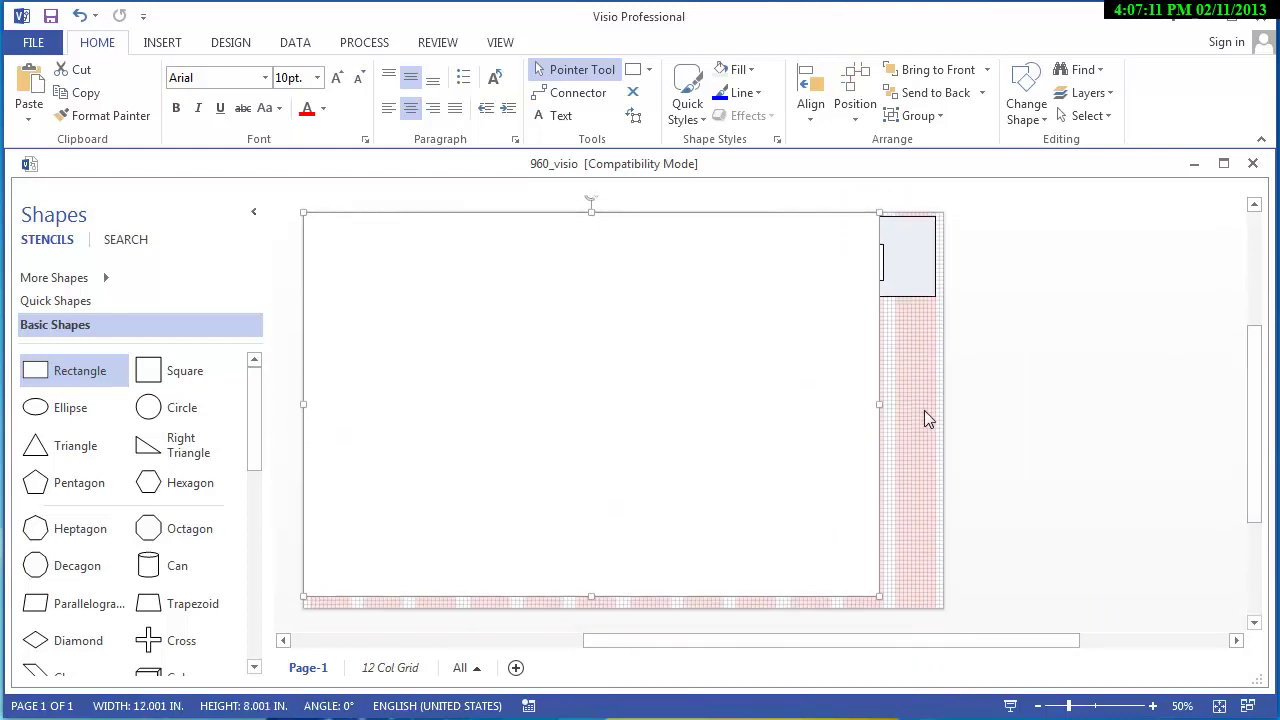
{"action": "left_click_drag", "start_coordinate": [879, 406], "coordinate": [942, 407]}
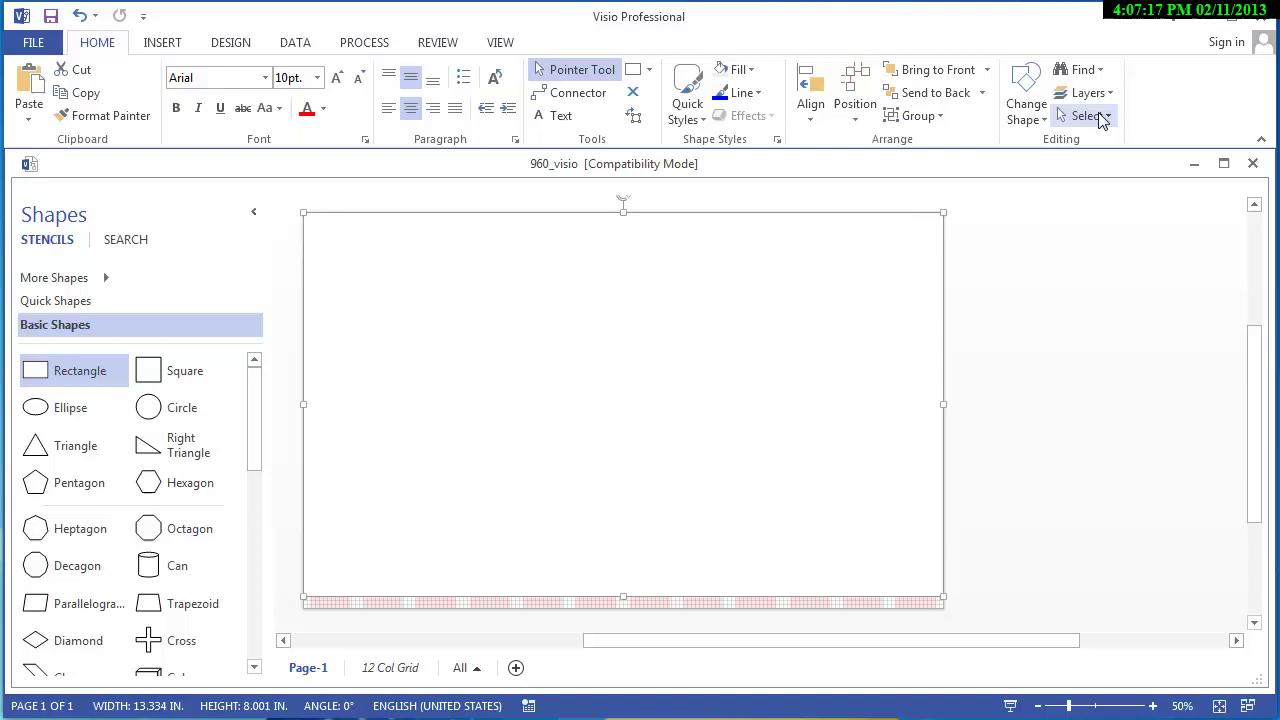
{"action": "left_click", "coordinate": [944, 92]}
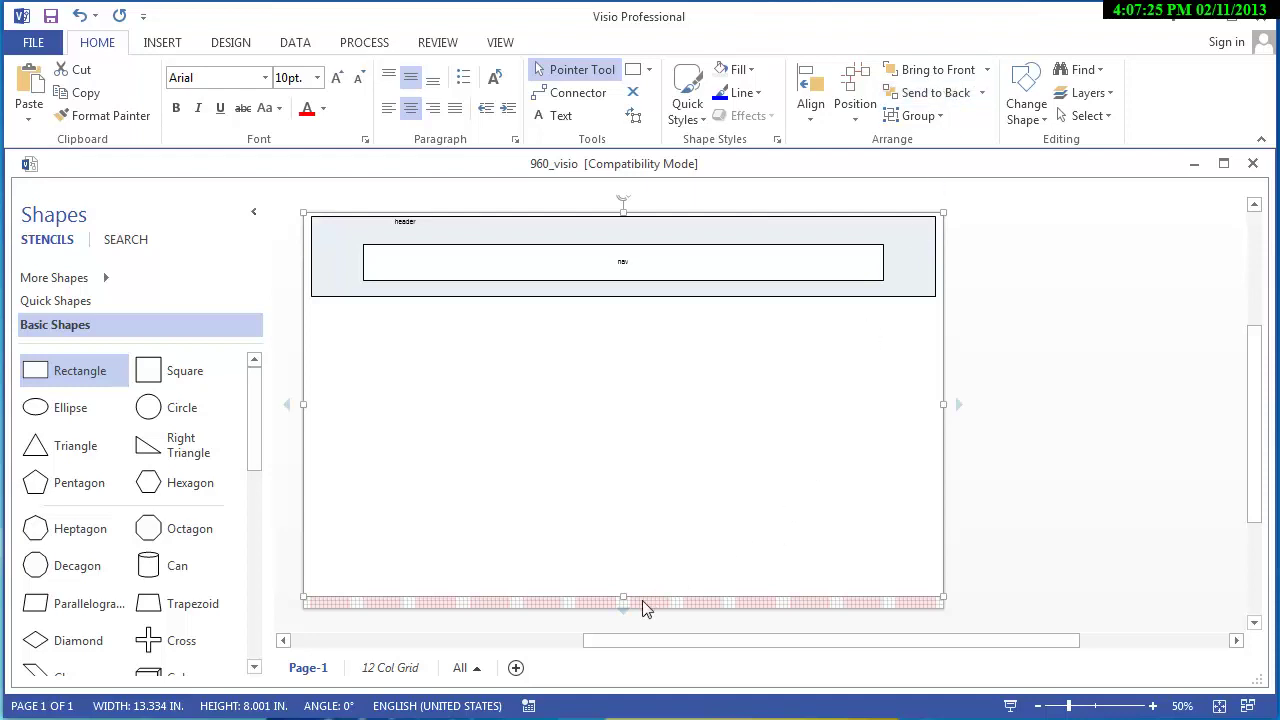
{"action": "left_click_drag", "start_coordinate": [625, 601], "coordinate": [625, 607]}
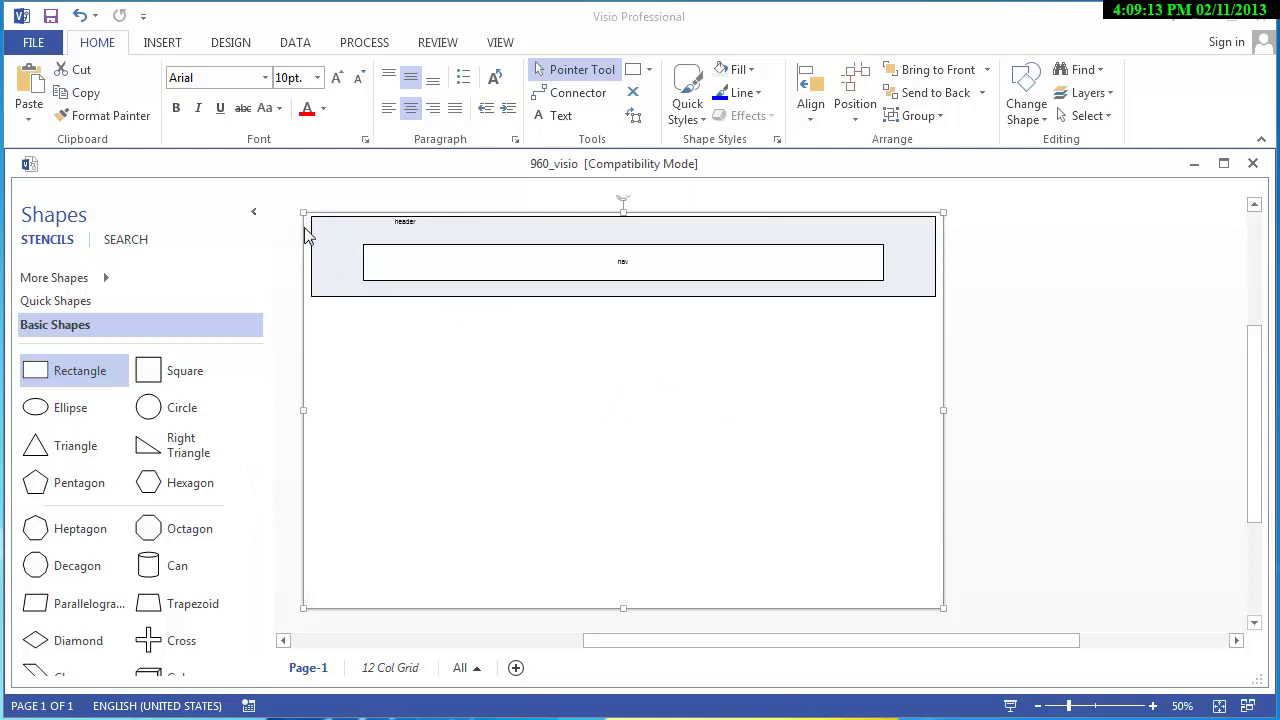
Set the large background rectangle's fill transparency to 65% in Format Shape
{"action": "left_click", "coordinate": [819, 440]}
{"action": "right_click", "coordinate": [820, 442]}
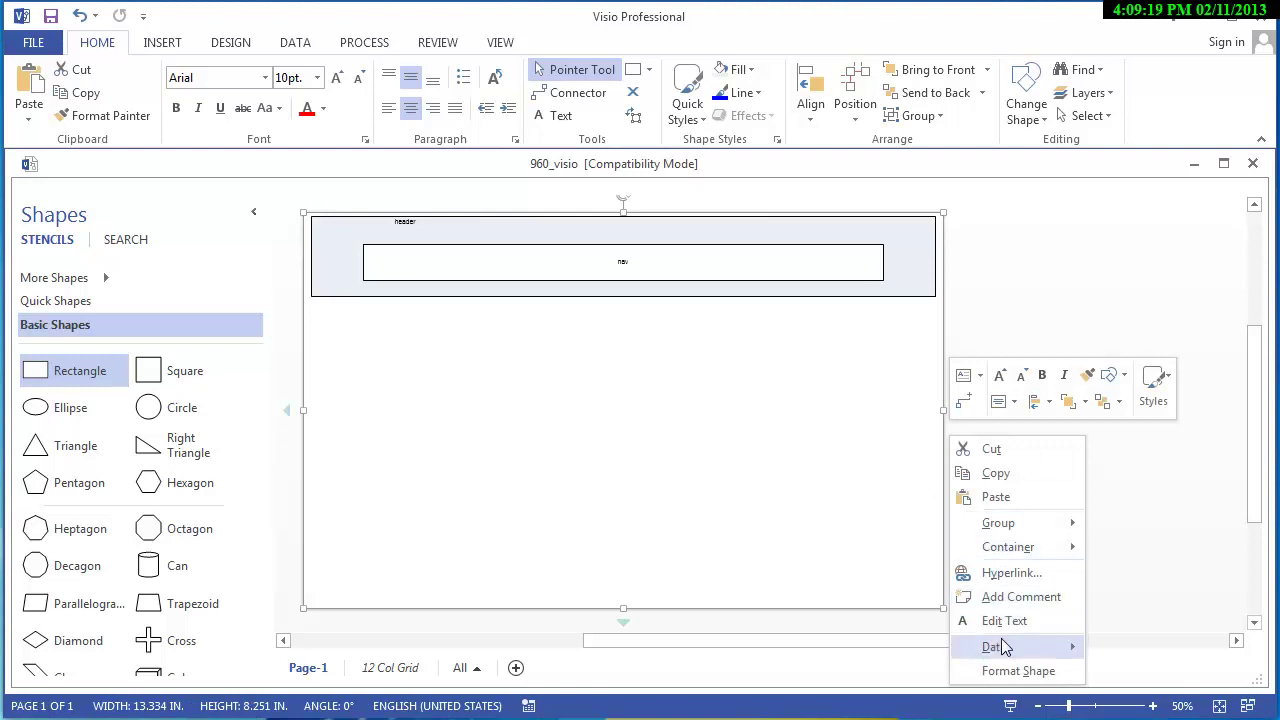
{"action": "left_click", "coordinate": [1006, 672]}
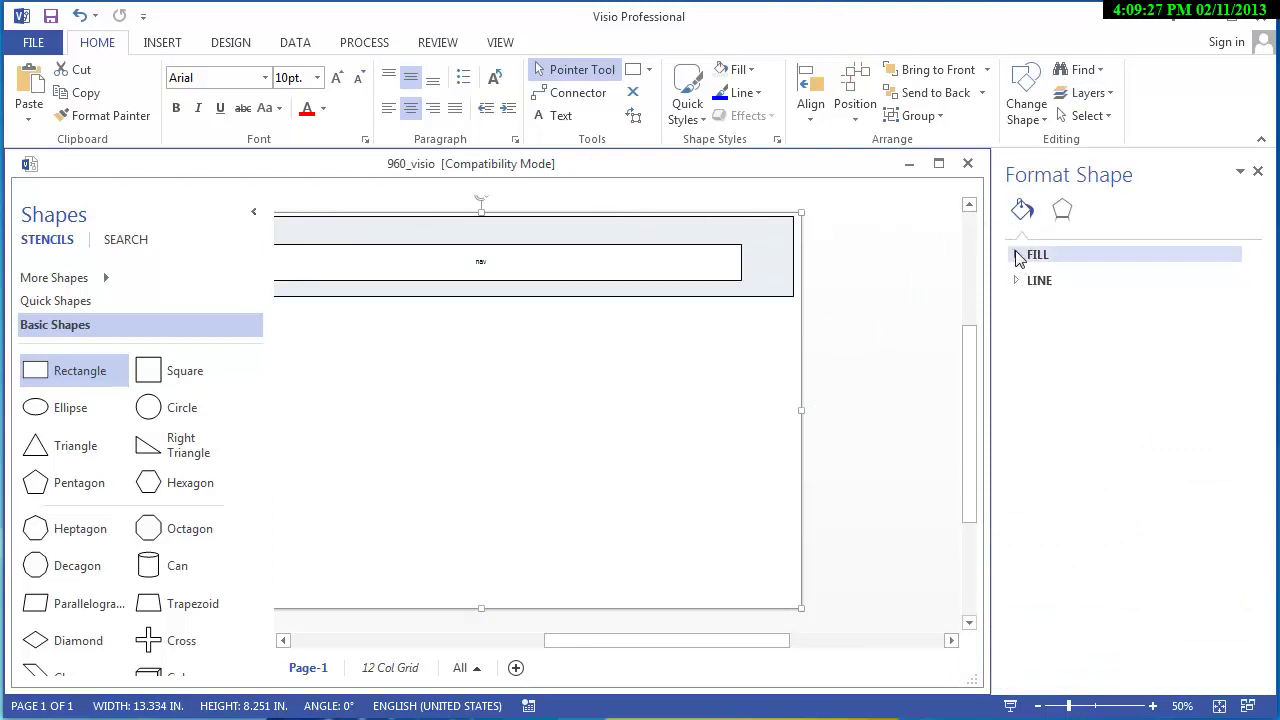
{"action": "left_click", "coordinate": [1019, 259]}
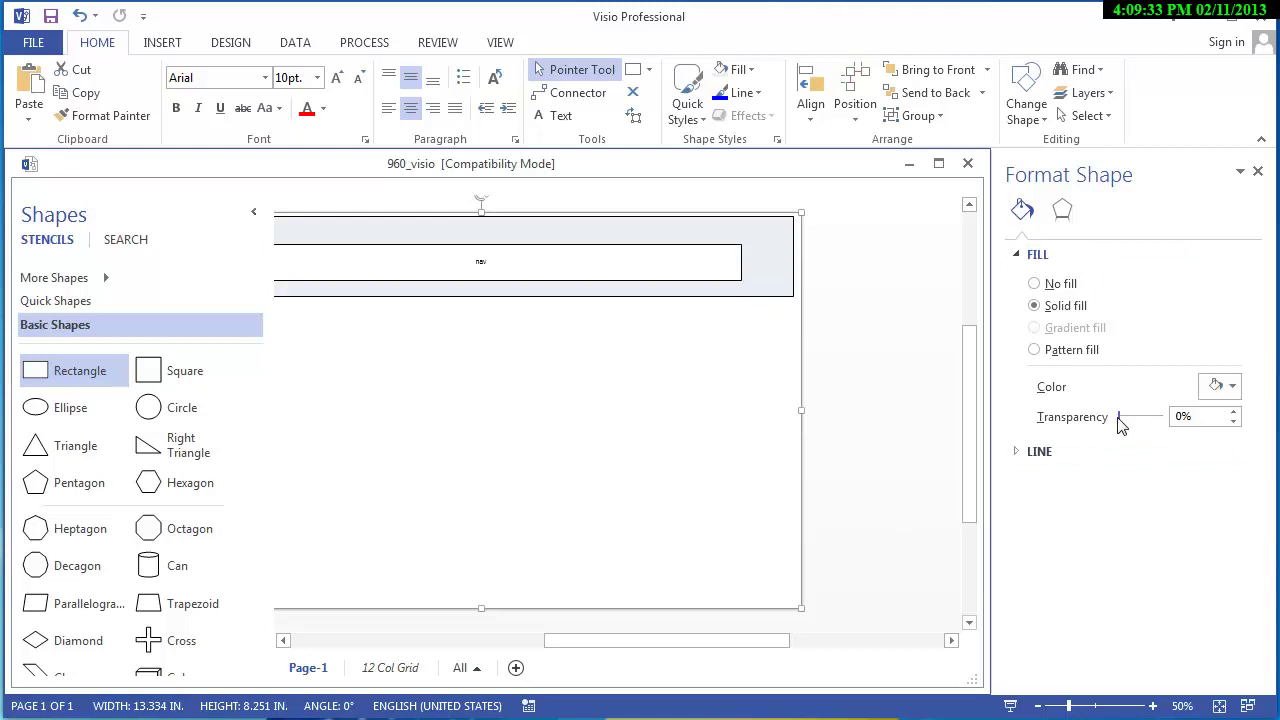
{"action": "left_click_drag", "start_coordinate": [1120, 424], "coordinate": [1143, 424]}
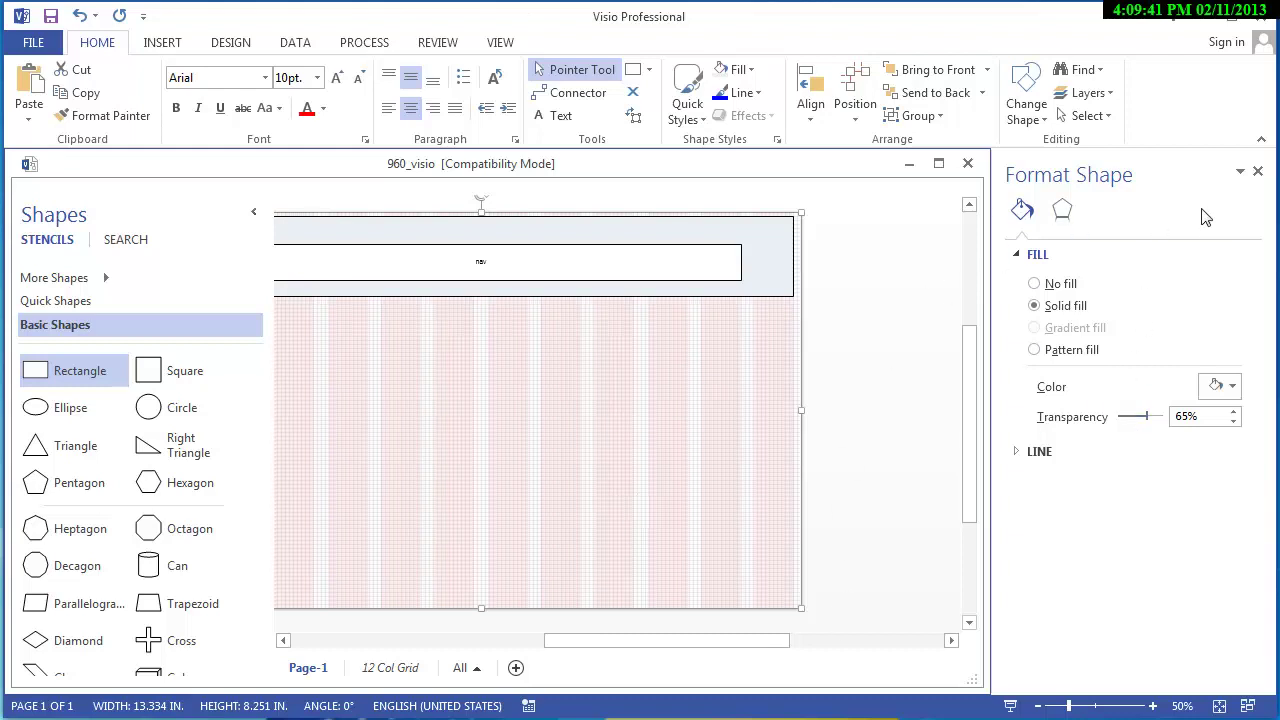
{"action": "left_click", "coordinate": [1258, 172]}
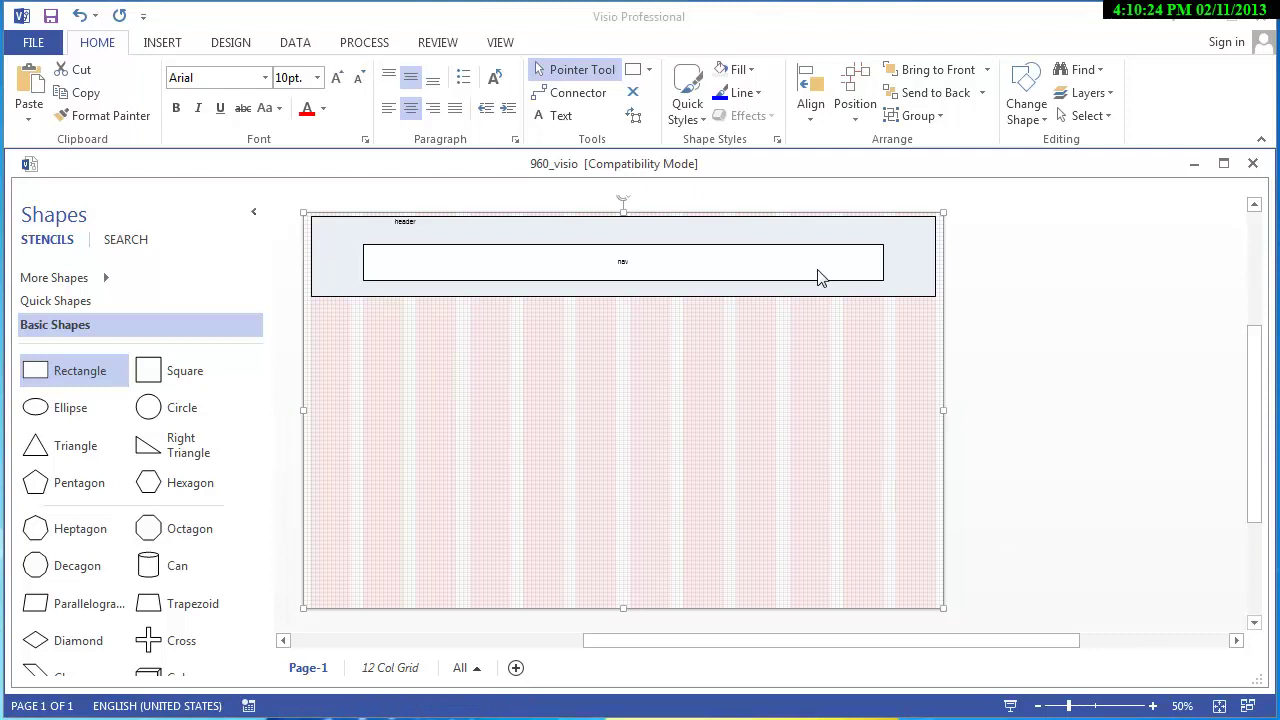
Set the header shape's fill transparency to about 49% in Format Shape
{"action": "left_click", "coordinate": [920, 268]}
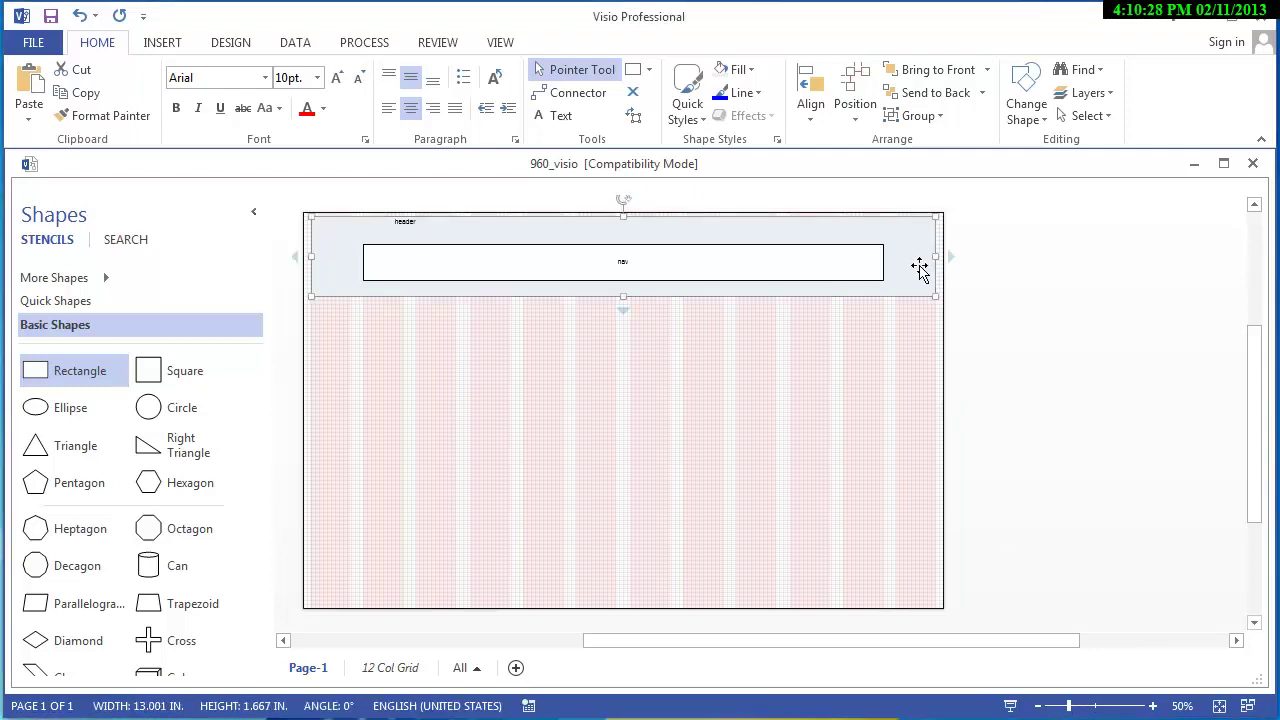
{"action": "right_click", "coordinate": [921, 270]}
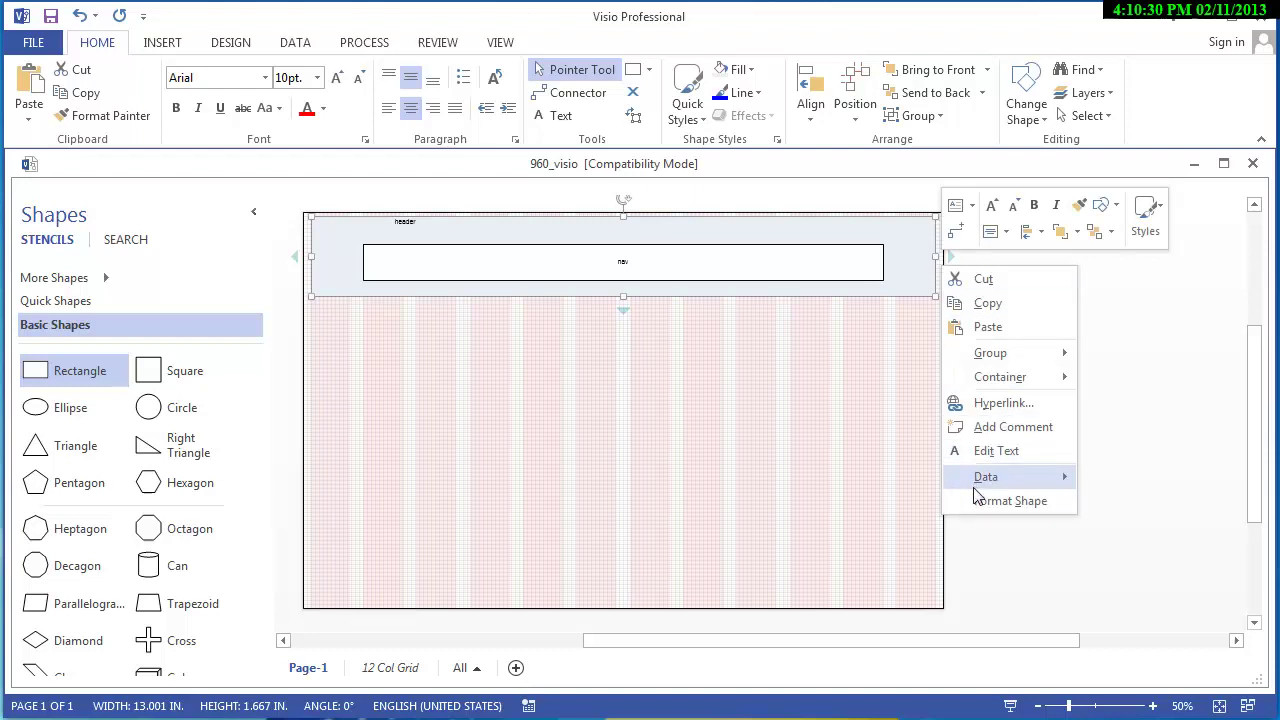
{"action": "mouse_move", "coordinate": [975, 487]}
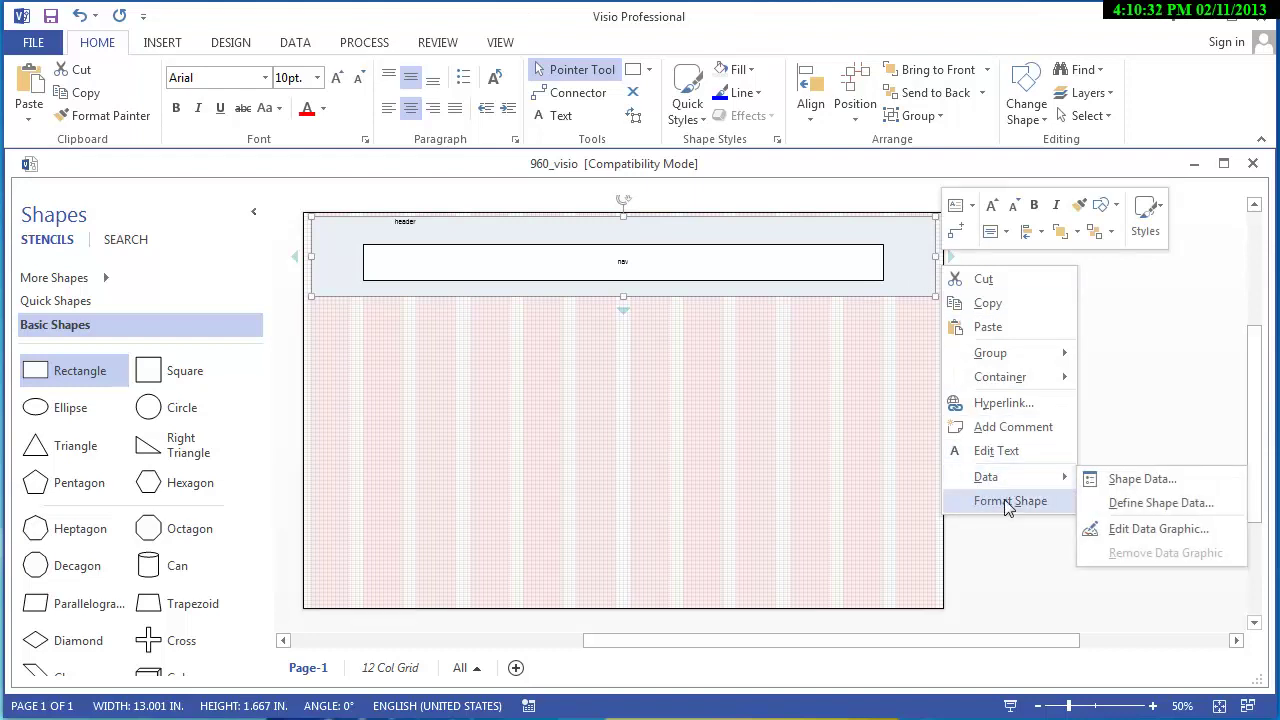
{"action": "left_click", "coordinate": [1008, 501]}
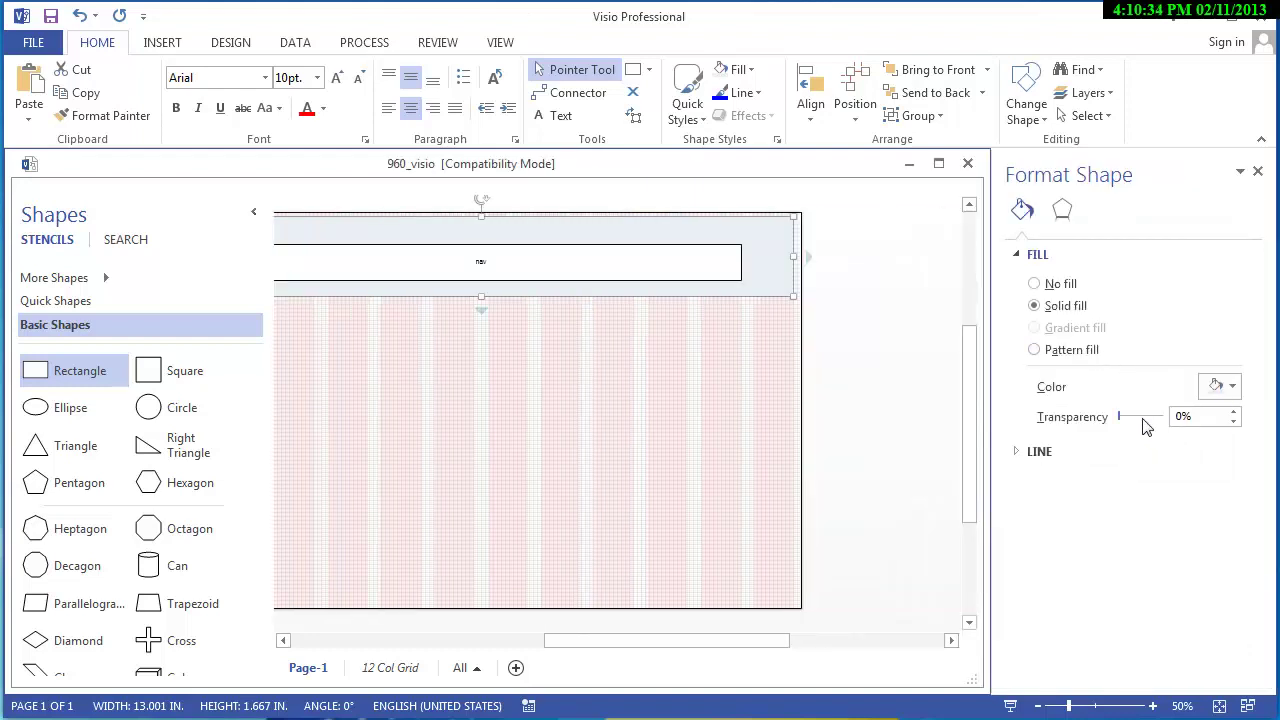
{"action": "left_click_drag", "start_coordinate": [1119, 416], "coordinate": [1141, 416]}
{"action": "left_click", "coordinate": [1257, 170]}
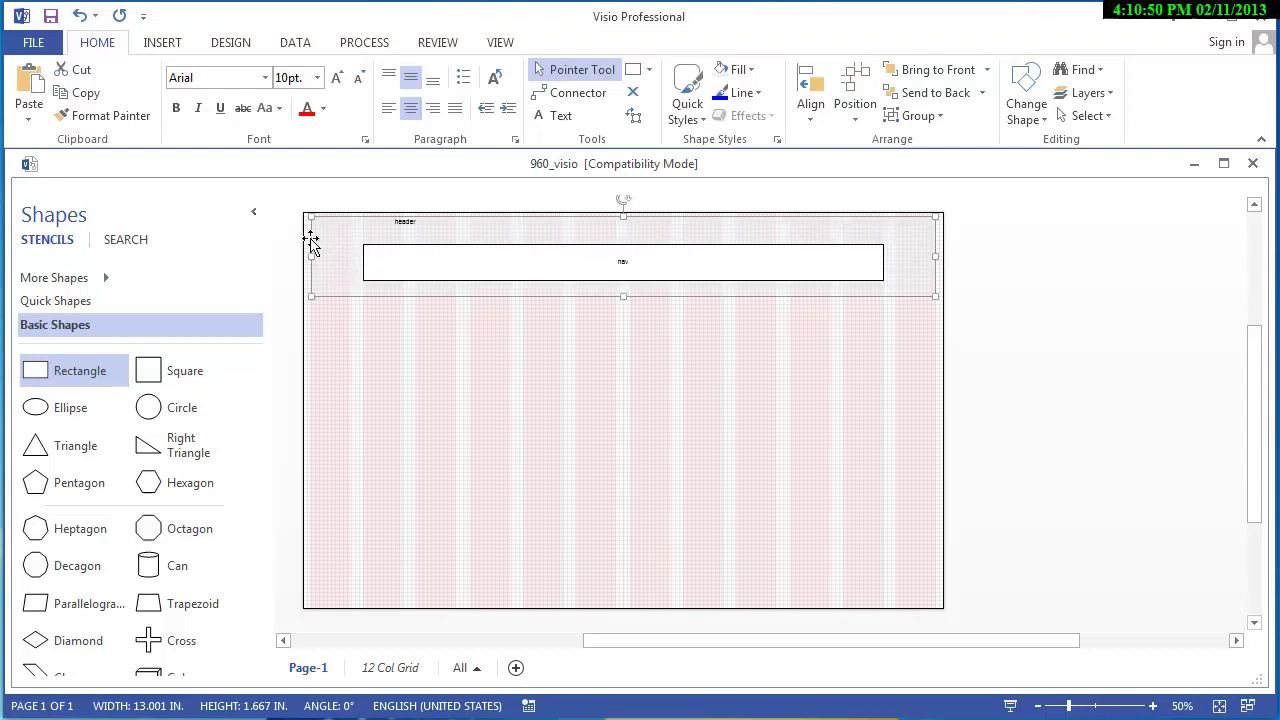
{"action": "left_click", "coordinate": [310, 490]}
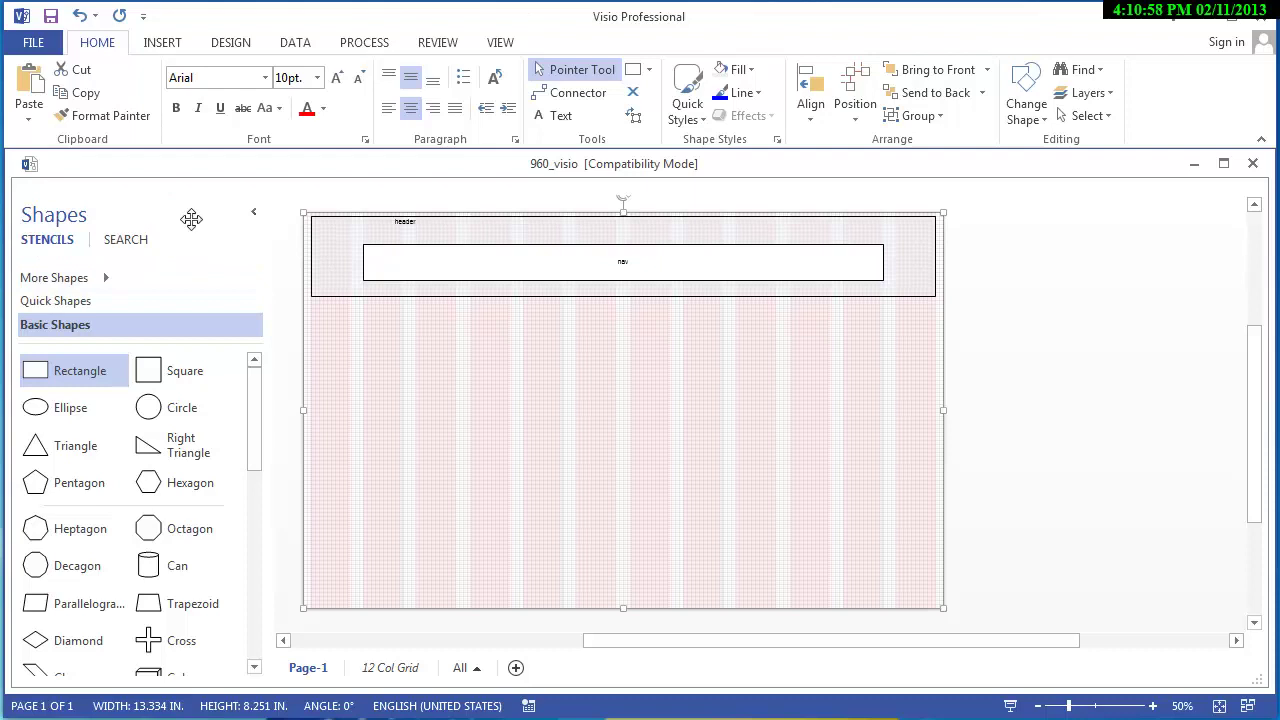
Select the header and nav shapes together and nudge them down
{"action": "left_click", "coordinate": [1008, 332]}
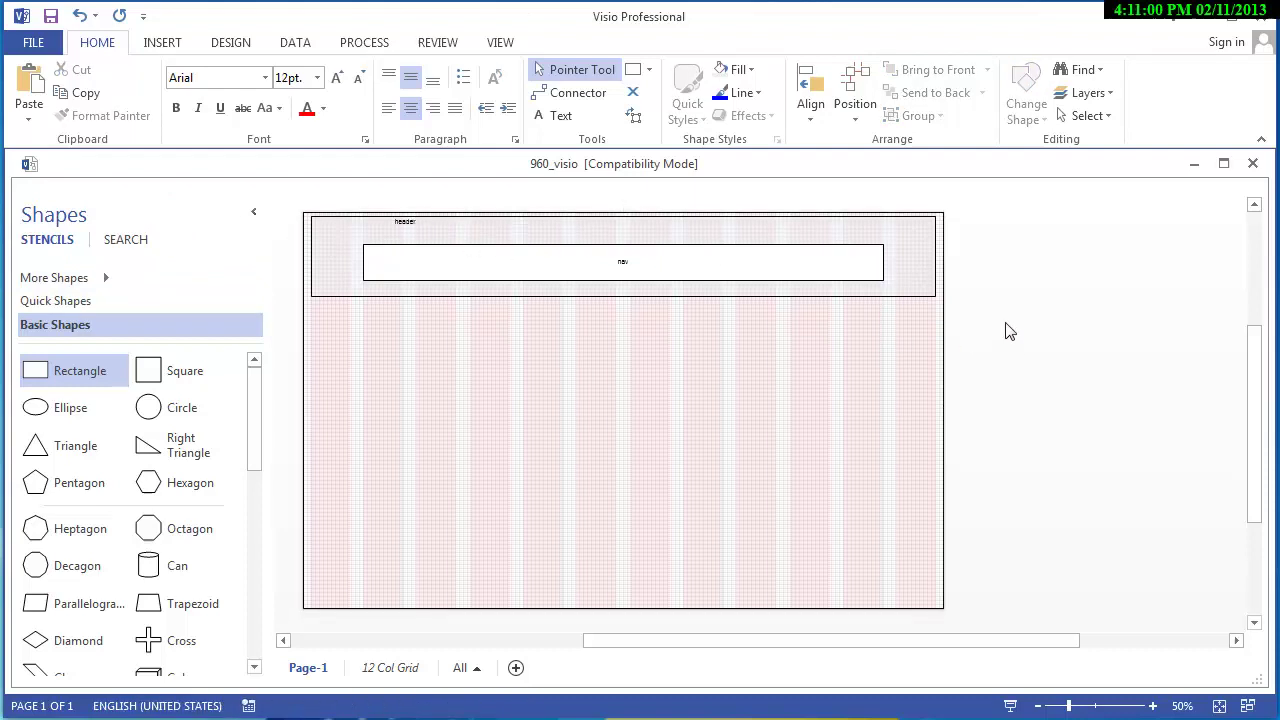
{"action": "left_click_drag", "start_coordinate": [1008, 332], "coordinate": [334, 224]}
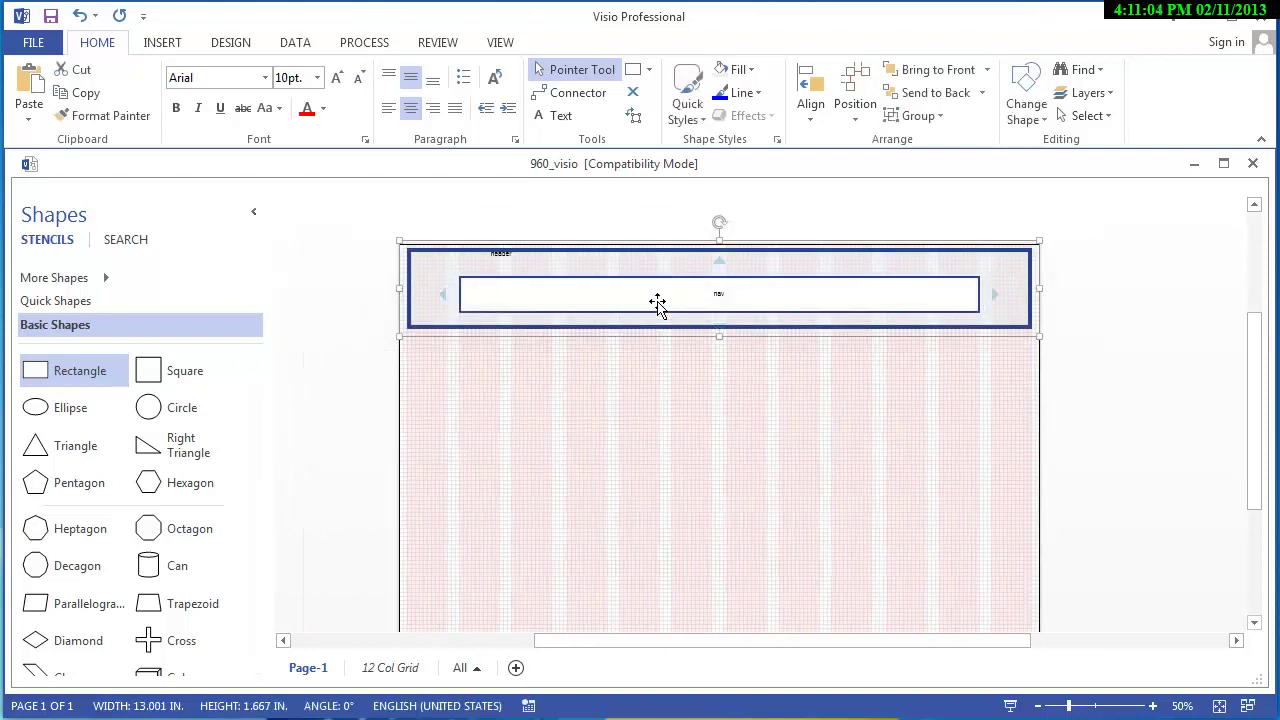
{"action": "key", "text": "Down"}
{"action": "key", "text": "Down"}
{"action": "key", "text": "Down"}
{"action": "key", "text": "Down"}
{"action": "key", "text": "Down"}
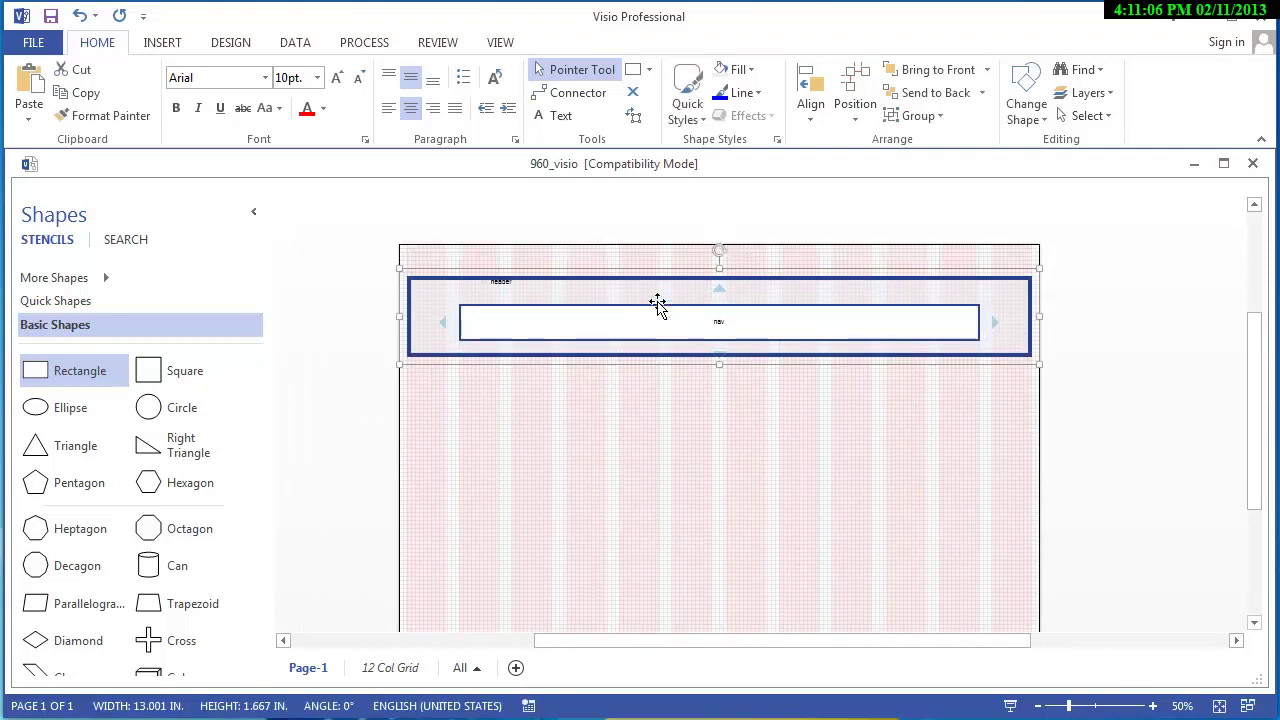
Label the large background rectangle id="wrapper"
{"action": "left_click", "coordinate": [629, 248]}
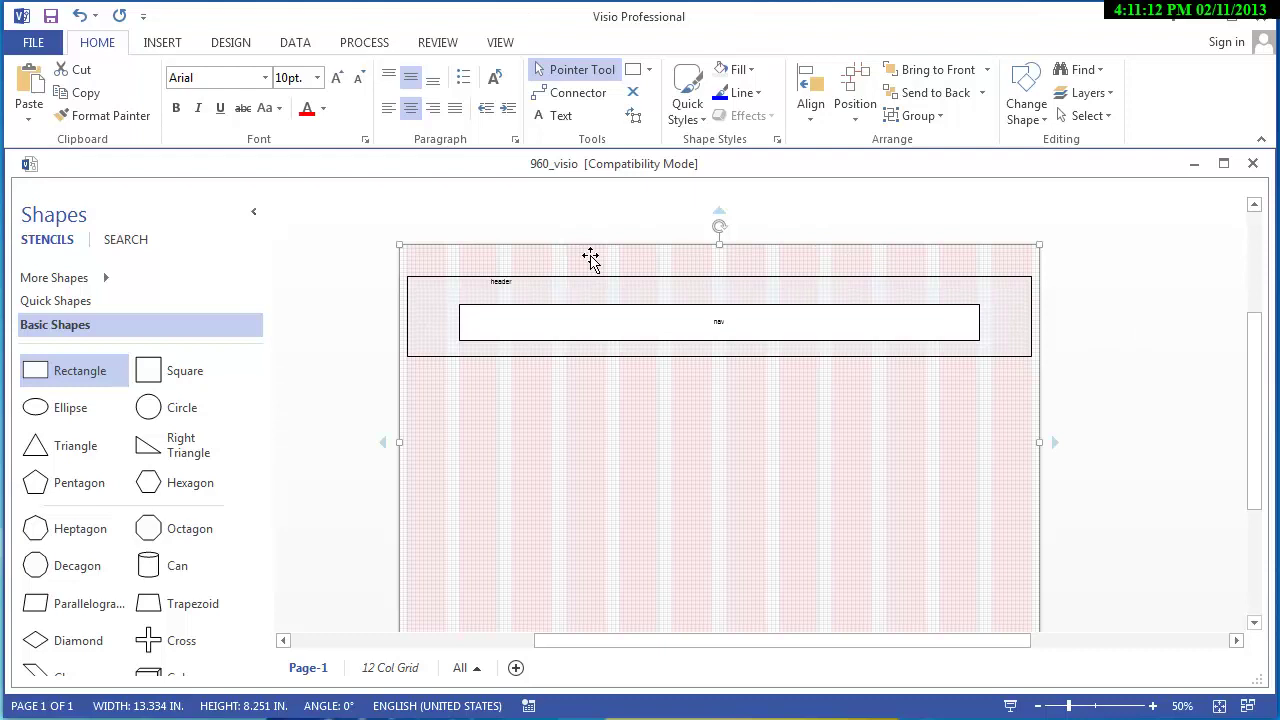
{"action": "type", "text": "id"}
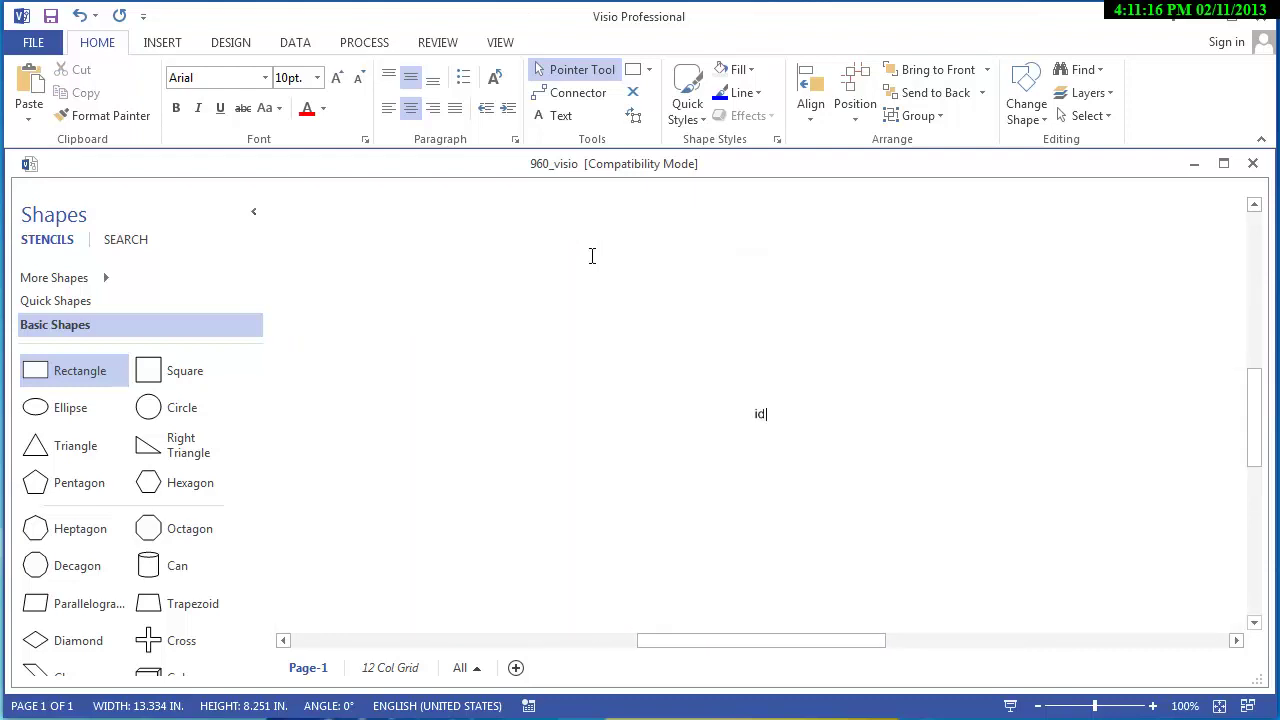
{"action": "type", "text": "=\"wrapper\""}
{"action": "key", "text": "Return"}
{"action": "key", "text": "BackSpace"}
{"action": "key", "text": "Escape"}
{"action": "key", "text": "ctrl+shift+w"}
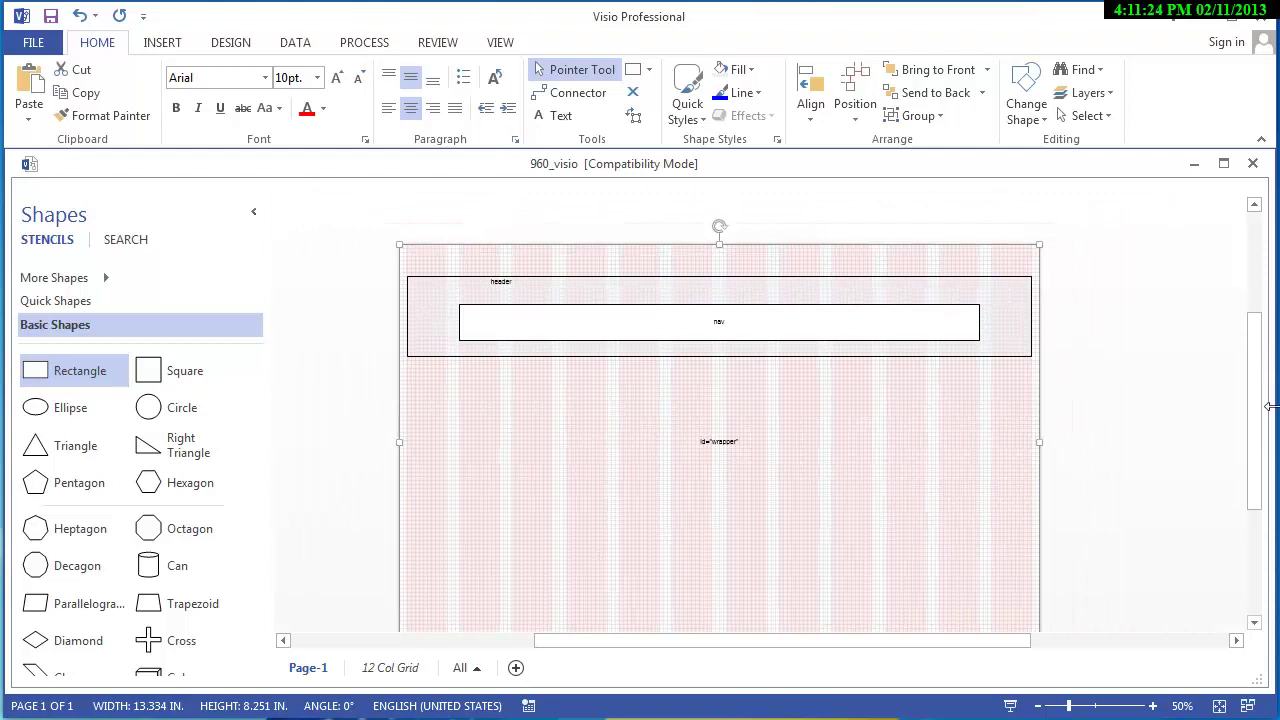
{"action": "mouse_move", "coordinate": [1249, 403]}
{"action": "left_mouse_down"}
{"action": "mouse_move", "coordinate": [1249, 417]}
{"action": "mouse_move", "coordinate": [1249, 380]}
{"action": "mouse_move", "coordinate": [1249, 409]}
{"action": "left_mouse_up"}
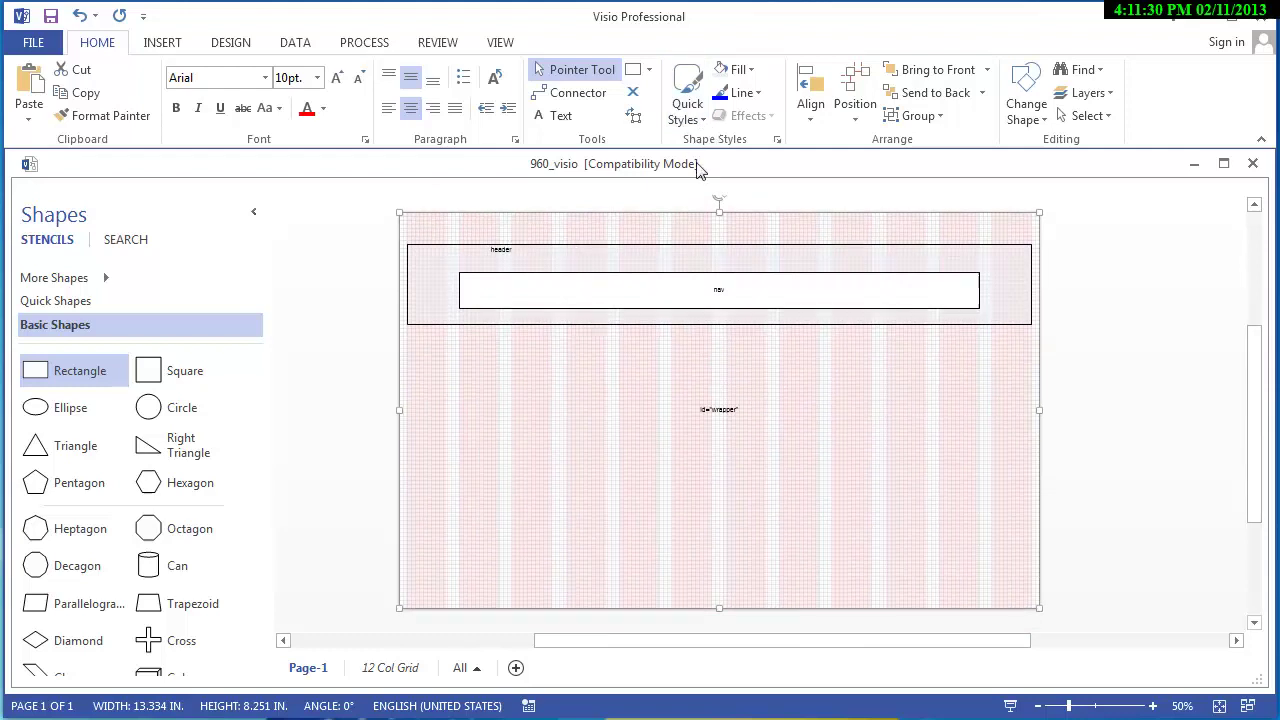
Shrink the id="wrapper" text block into the rectangle's top-left corner
{"action": "left_click", "coordinate": [634, 116]}
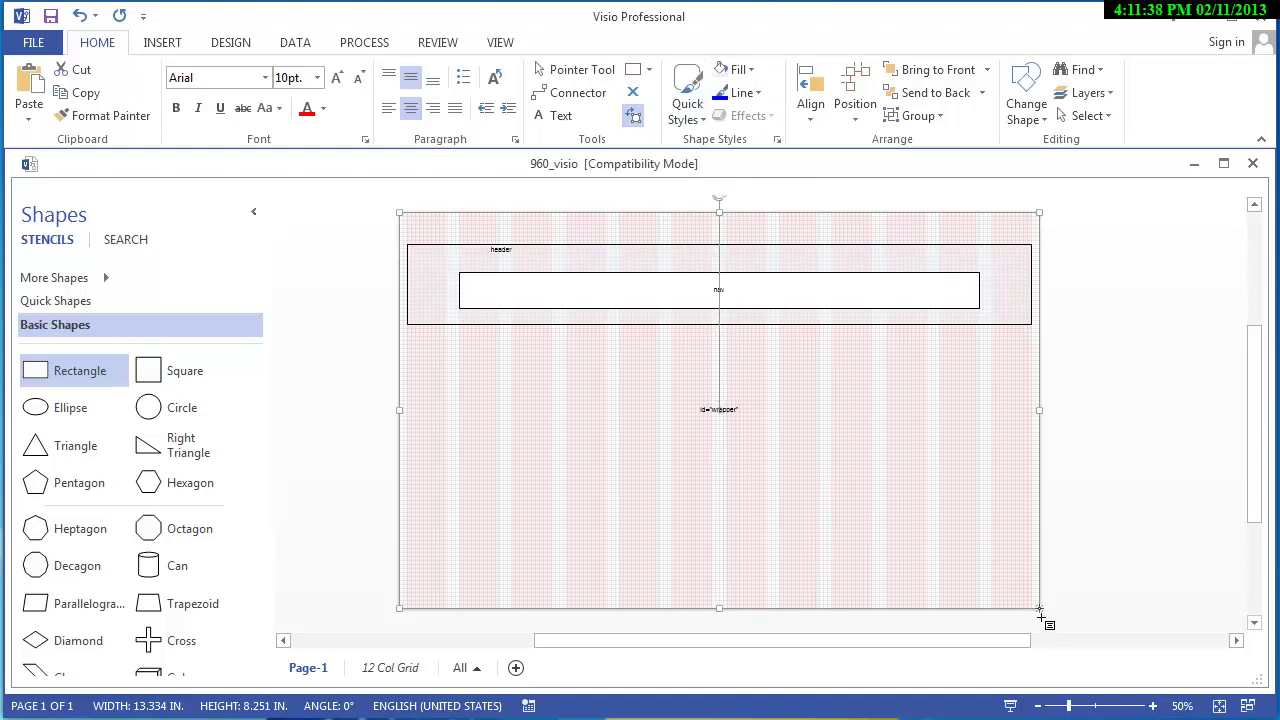
{"action": "left_click_drag", "start_coordinate": [1039, 607], "coordinate": [487, 233]}
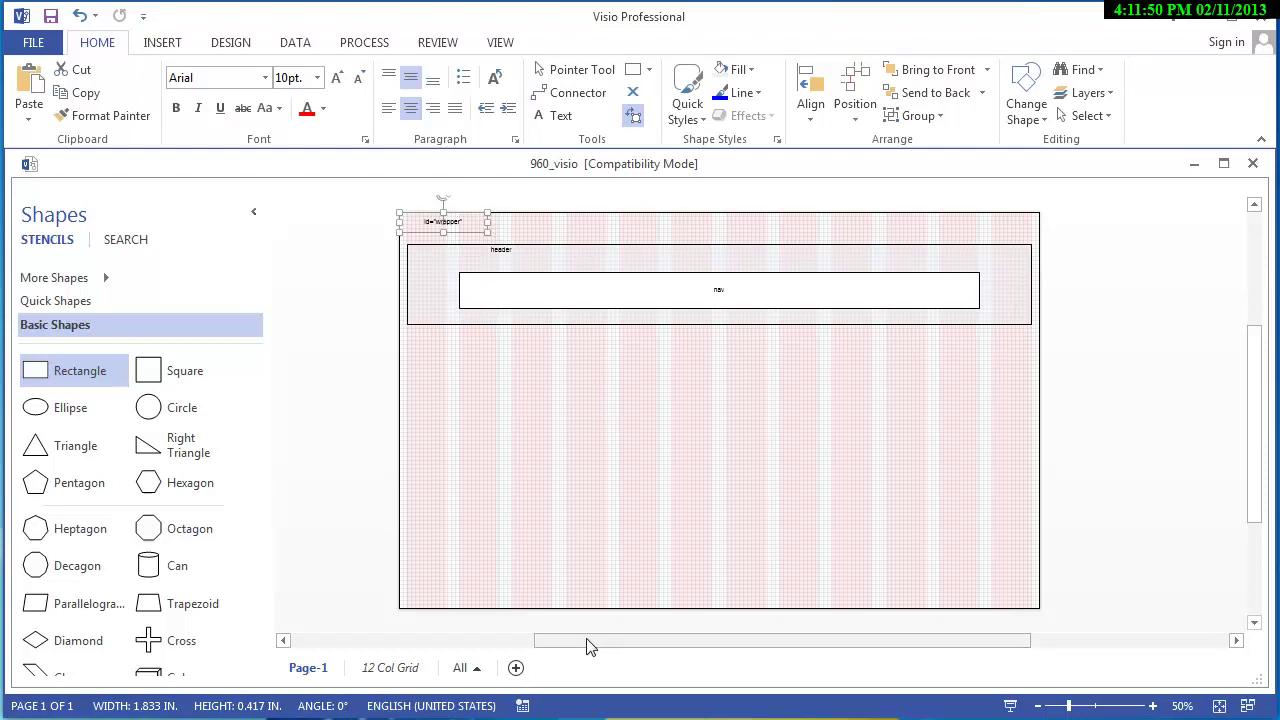
{"action": "scroll", "coordinate": [356, 269], "scroll_direction": "up", "scroll_amount": 2}
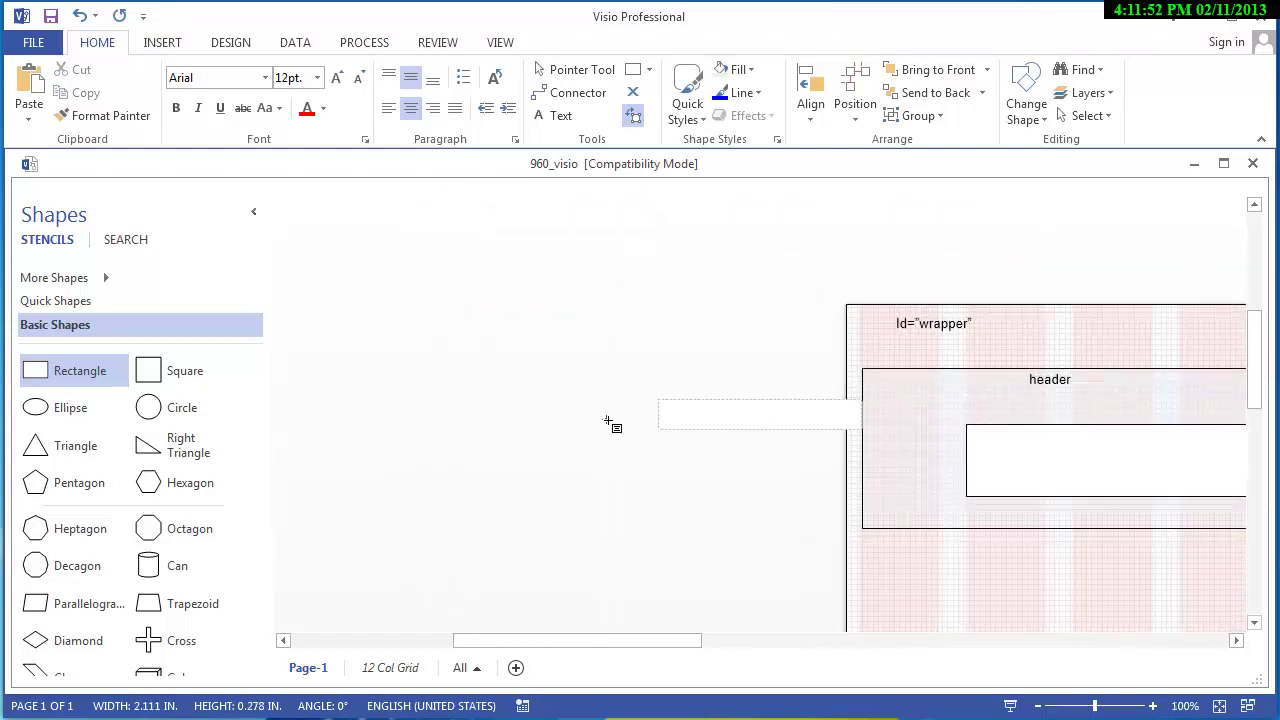
{"action": "scroll", "coordinate": [585, 408], "scroll_direction": "down", "scroll_amount": 2}
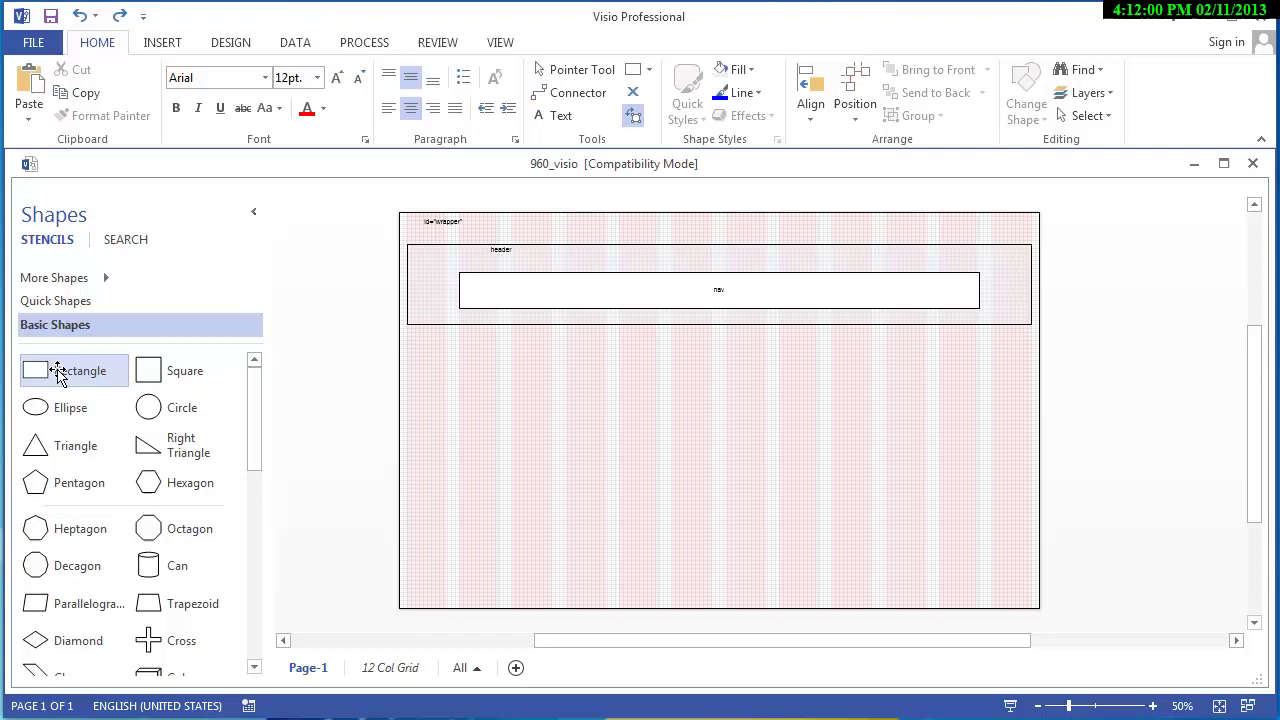
Place a rectangle below the header and stretch it across the wrapper's width and down the page
{"action": "left_click_drag", "start_coordinate": [57, 371], "coordinate": [446, 360]}
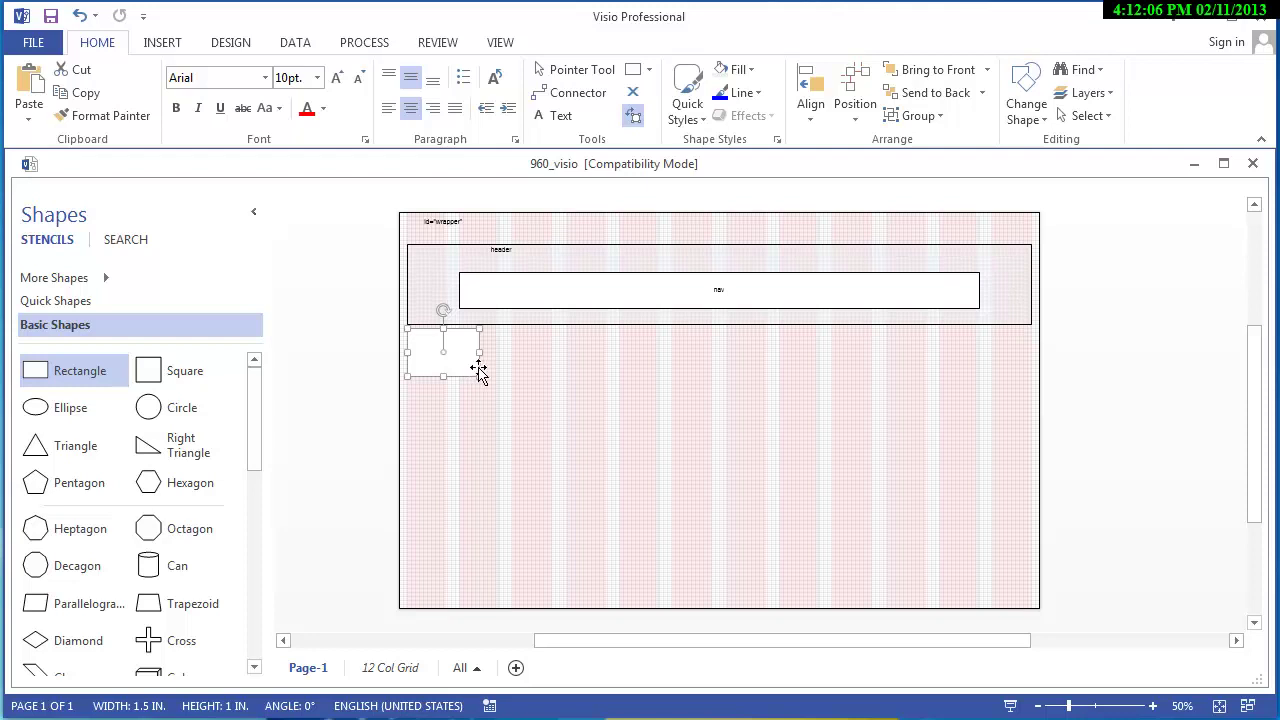
{"action": "left_click_drag", "start_coordinate": [480, 352], "coordinate": [1030, 352]}
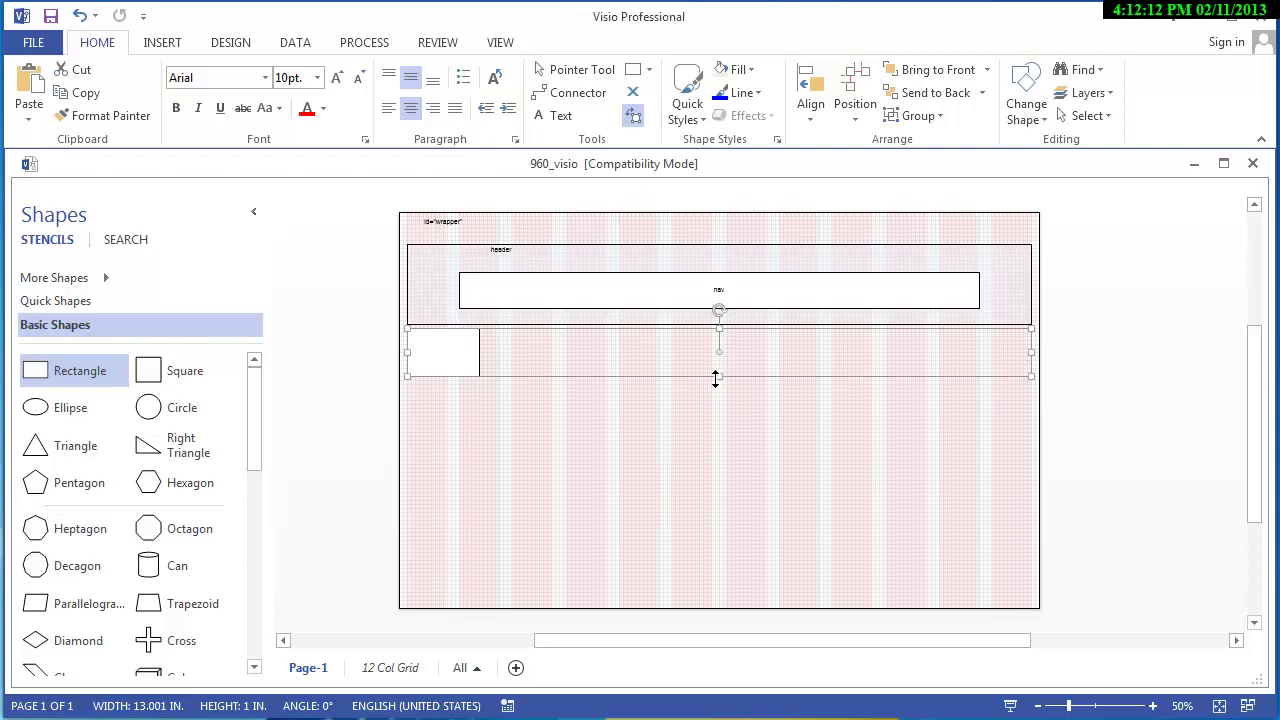
{"action": "left_click_drag", "start_coordinate": [719, 385], "coordinate": [719, 564]}
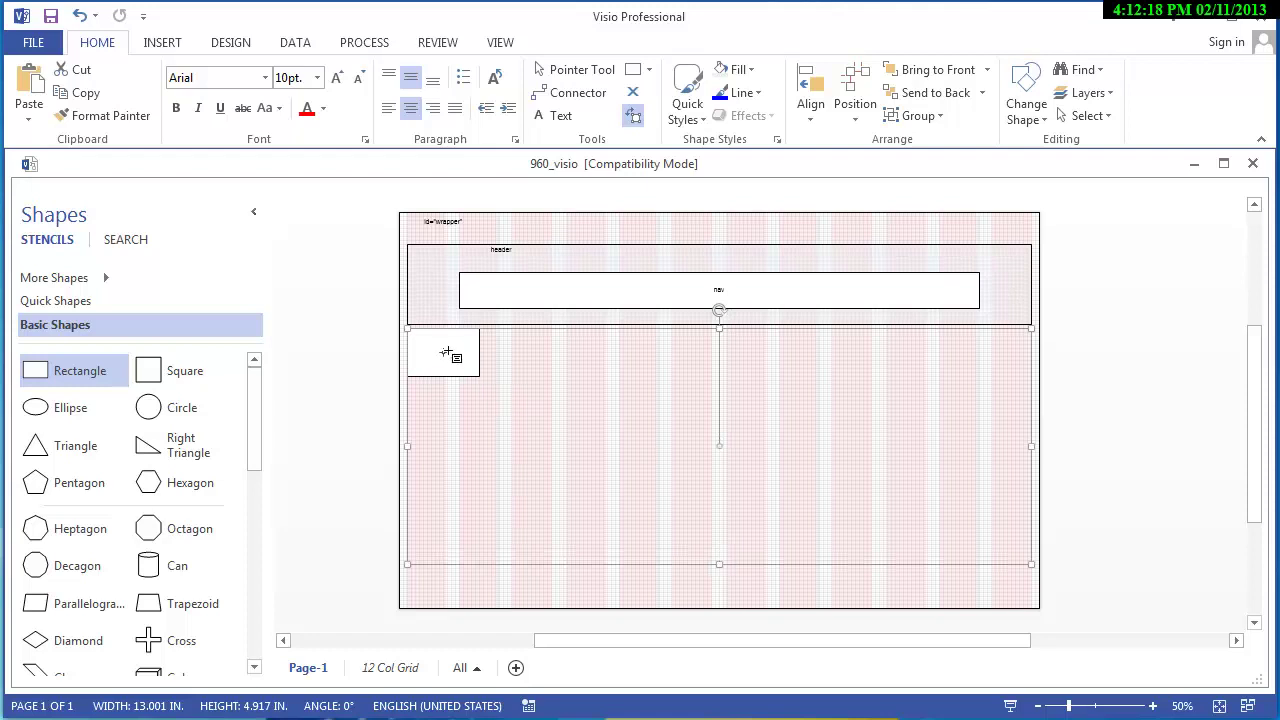
Shrink the rectangle's text block toward the top-left and finalize the body at about 13.001 × 4.445 in
{"action": "left_click", "coordinate": [632, 118]}
{"action": "left_click_drag", "start_coordinate": [1030, 567], "coordinate": [495, 356]}
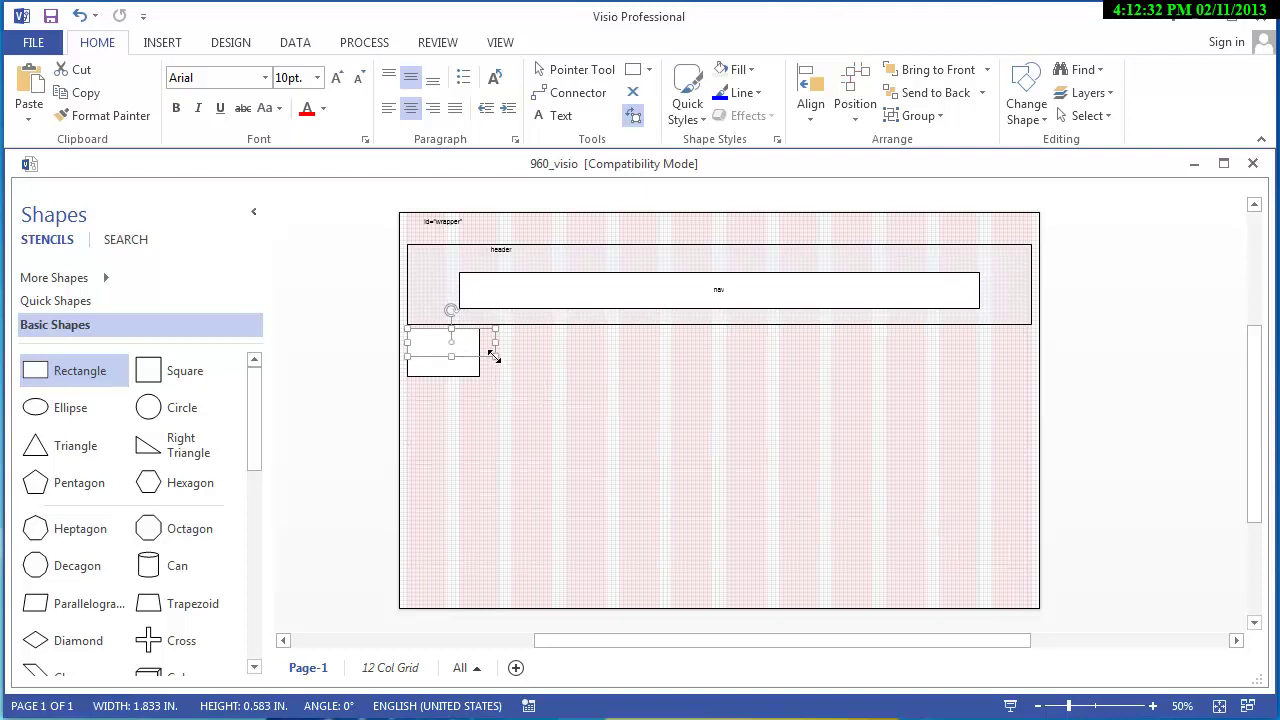
{"action": "left_click", "coordinate": [572, 69]}
{"action": "left_click_drag", "start_coordinate": [475, 377], "coordinate": [1032, 431]}
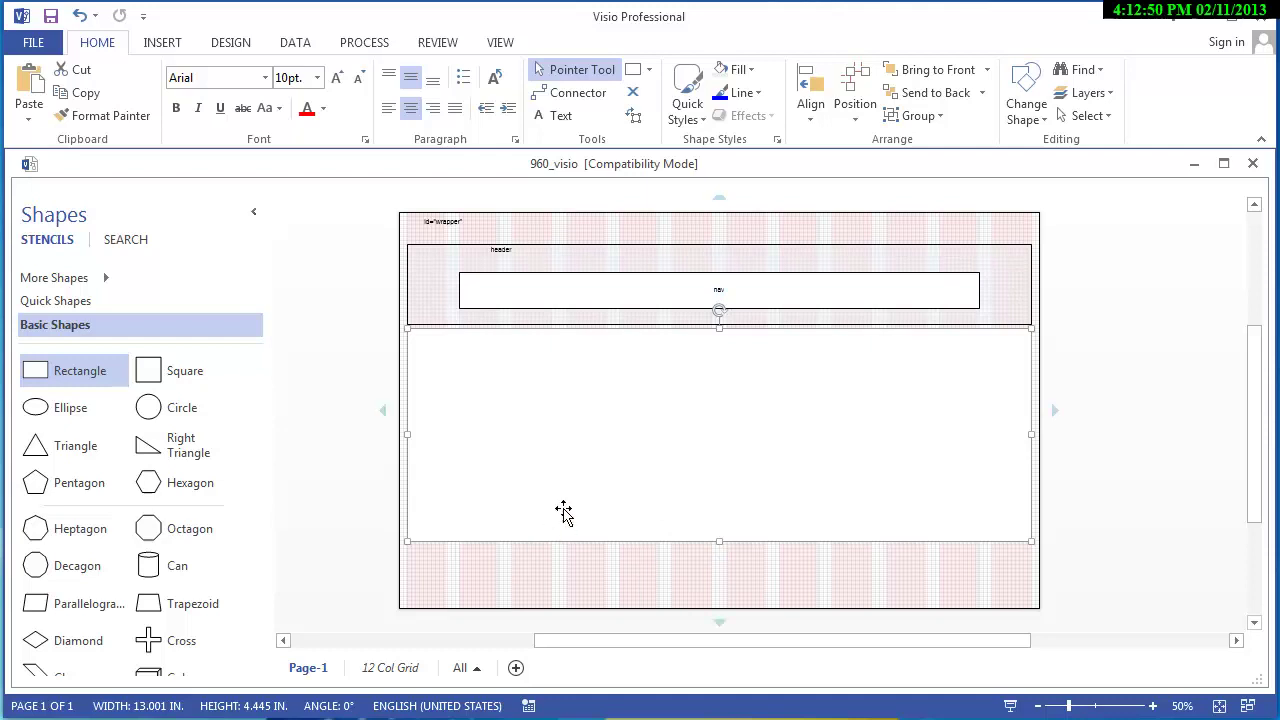
{"action": "mouse_move", "coordinate": [1257, 418]}
{"action": "left_mouse_down"}
{"action": "mouse_move", "coordinate": [1251, 434]}
{"action": "mouse_move", "coordinate": [1251, 422]}
{"action": "left_mouse_up"}
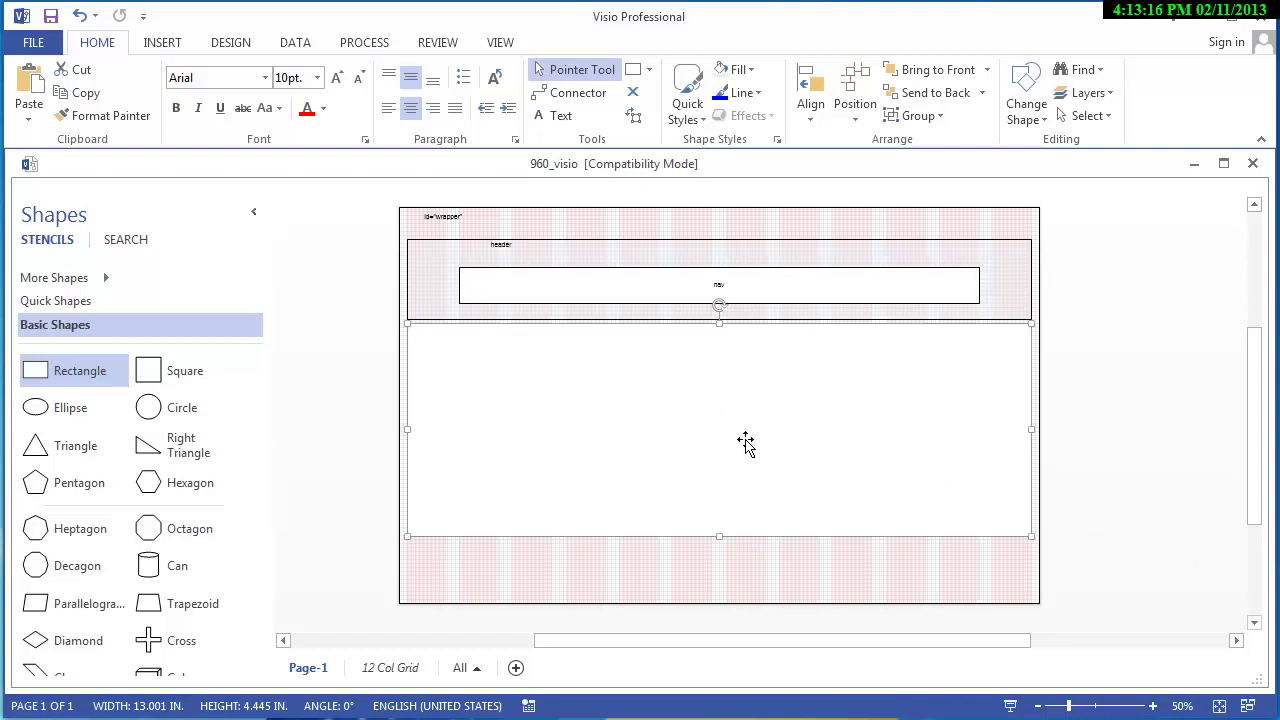
Label the body rectangle id="mainbody" so the text sits in its top-left corner
{"action": "left_click", "coordinate": [673, 388]}
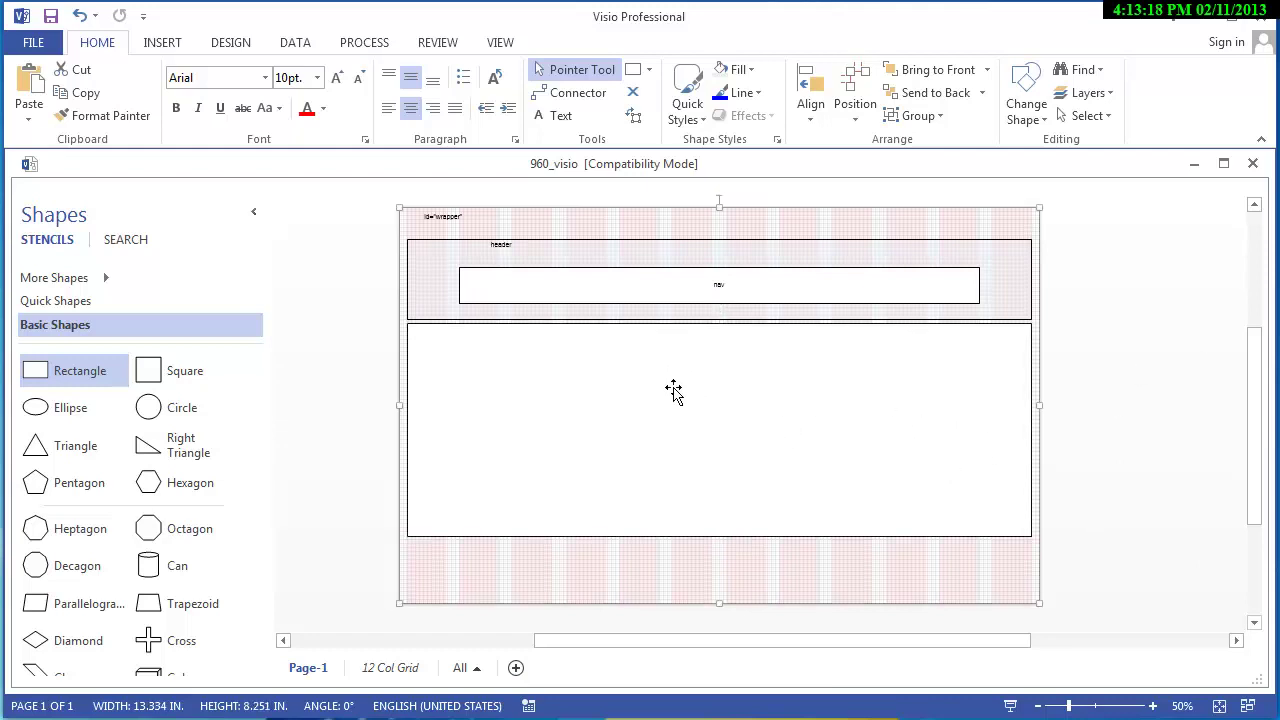
{"action": "double_click", "coordinate": [441, 350]}
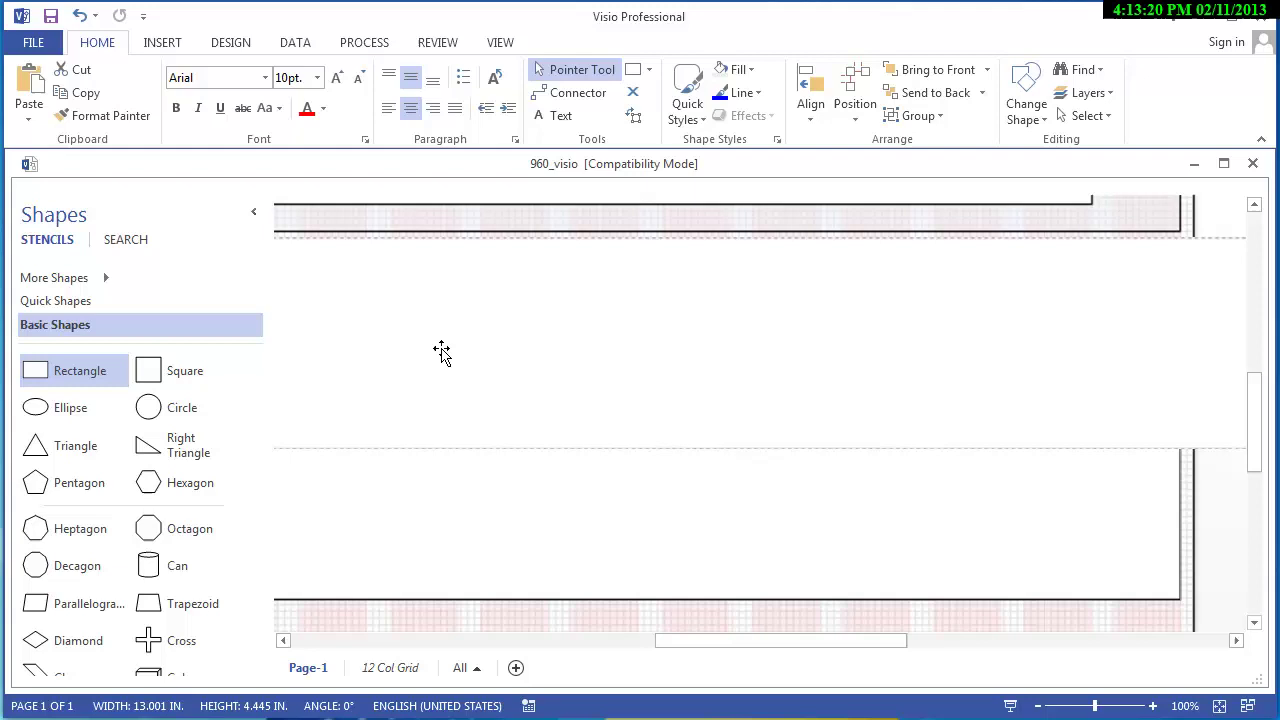
{"action": "type", "text": "mainbody"}
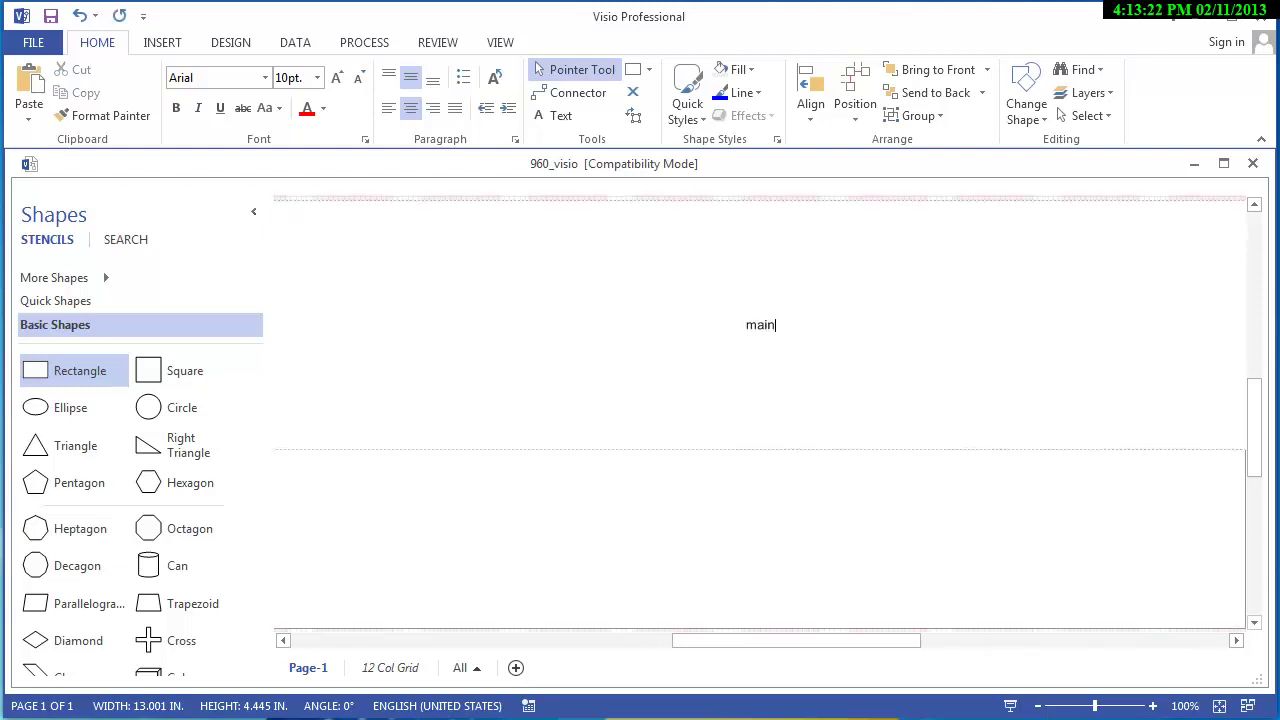
{"action": "key", "text": "BackSpace"}
{"action": "key", "text": "BackSpace"}
{"action": "key", "text": "BackSpace"}
{"action": "key", "text": "BackSpace"}
{"action": "key", "text": "BackSpace"}
{"action": "key", "text": "BackSpace"}
{"action": "type", "text": "id=\"mainbody\""}
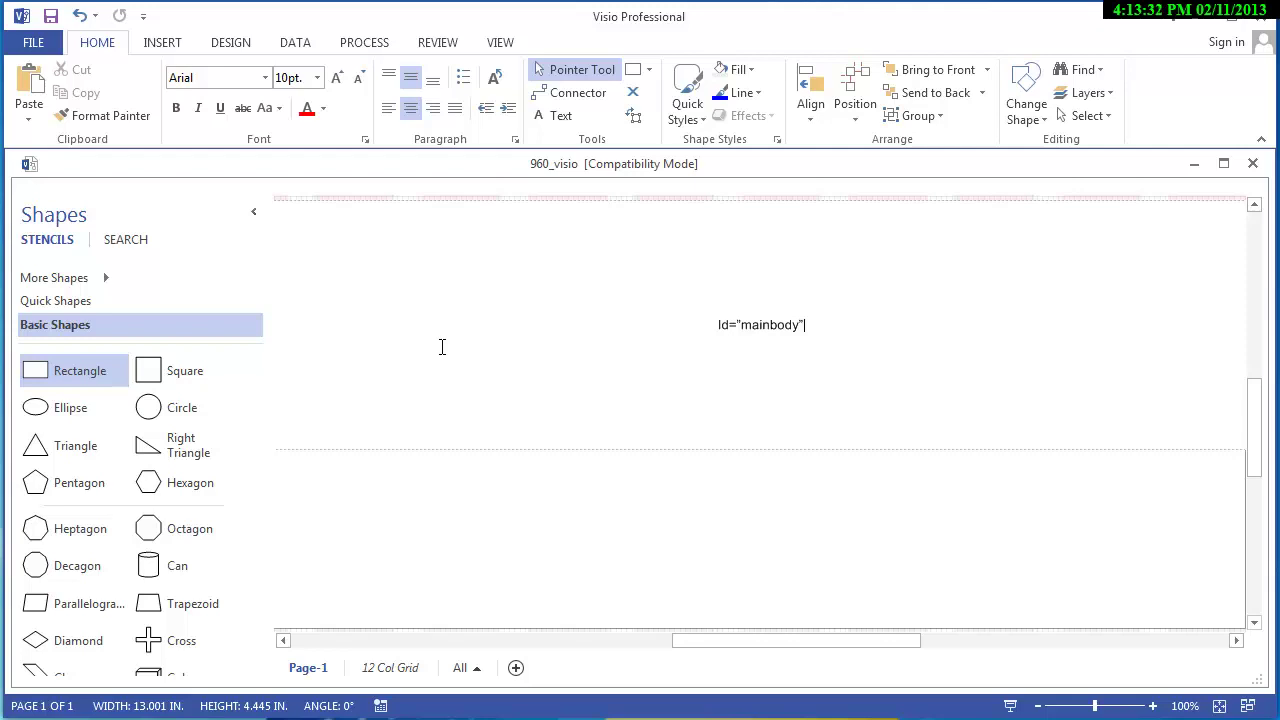
{"action": "key", "text": "ctrl+shift+w"}
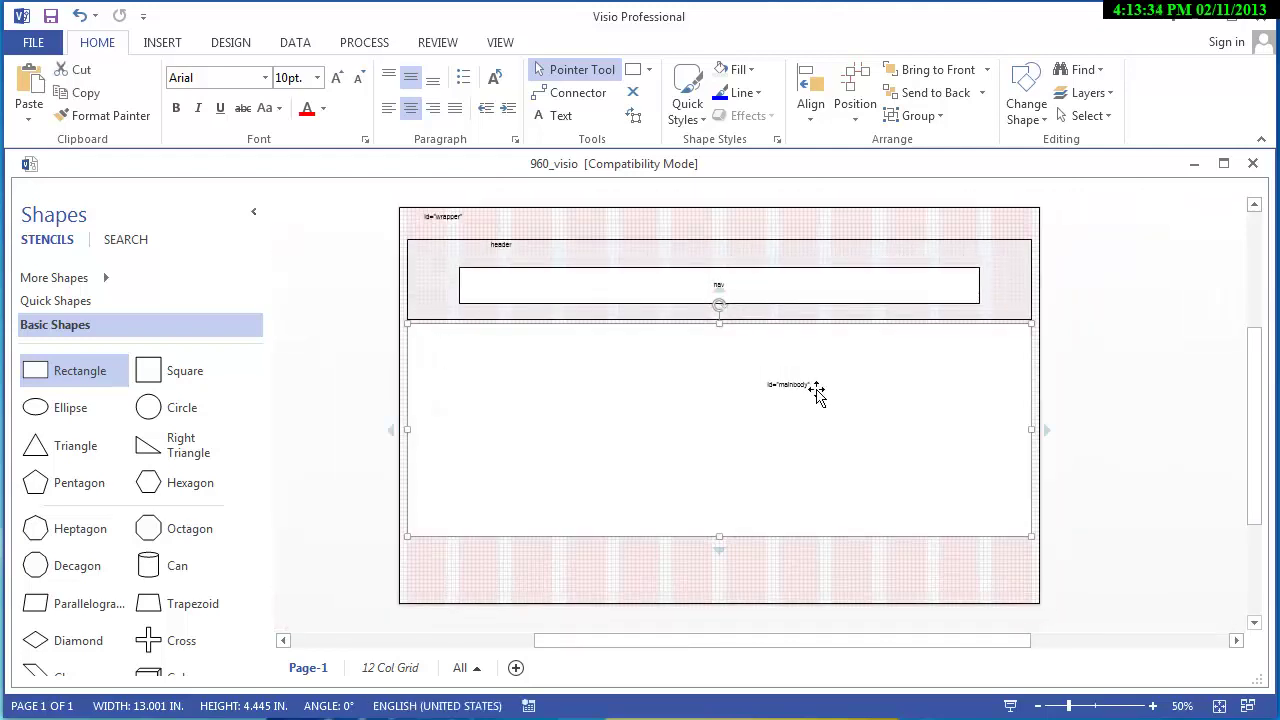
{"action": "scroll", "coordinate": [817, 395], "scroll_direction": "up", "scroll_amount": 3}
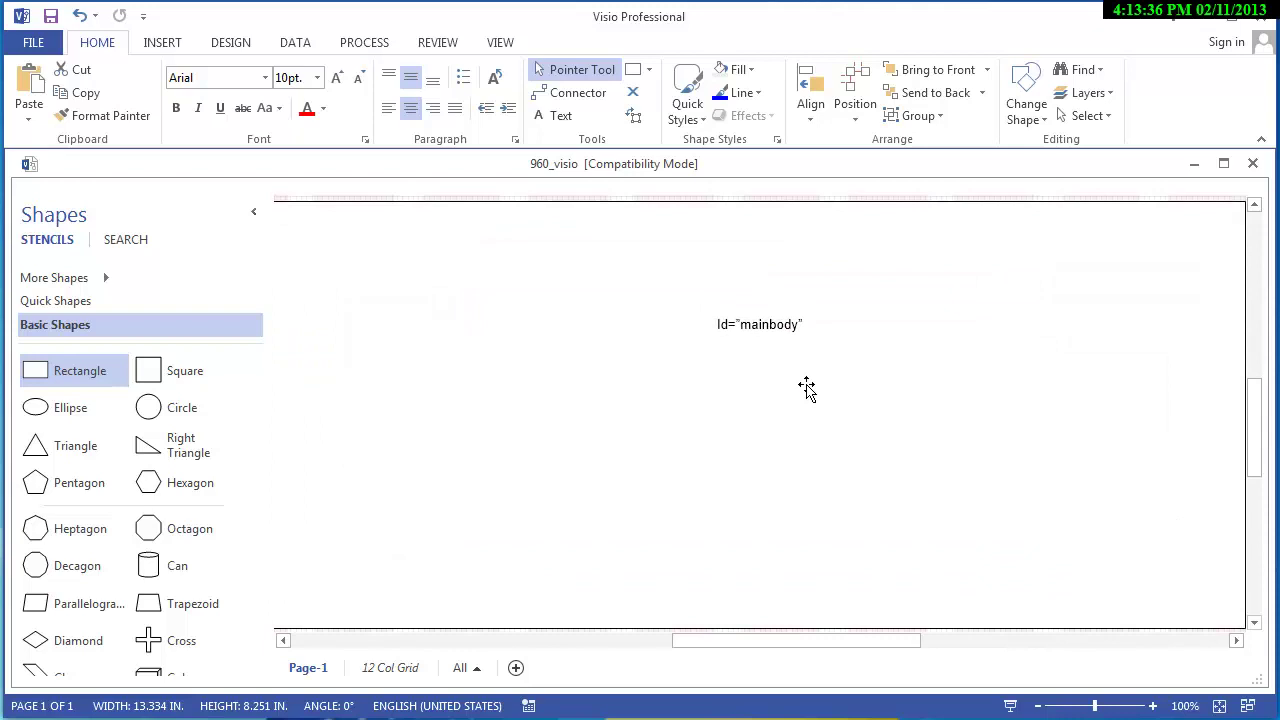
{"action": "scroll", "coordinate": [1014, 417], "scroll_direction": "down", "scroll_amount": 3}
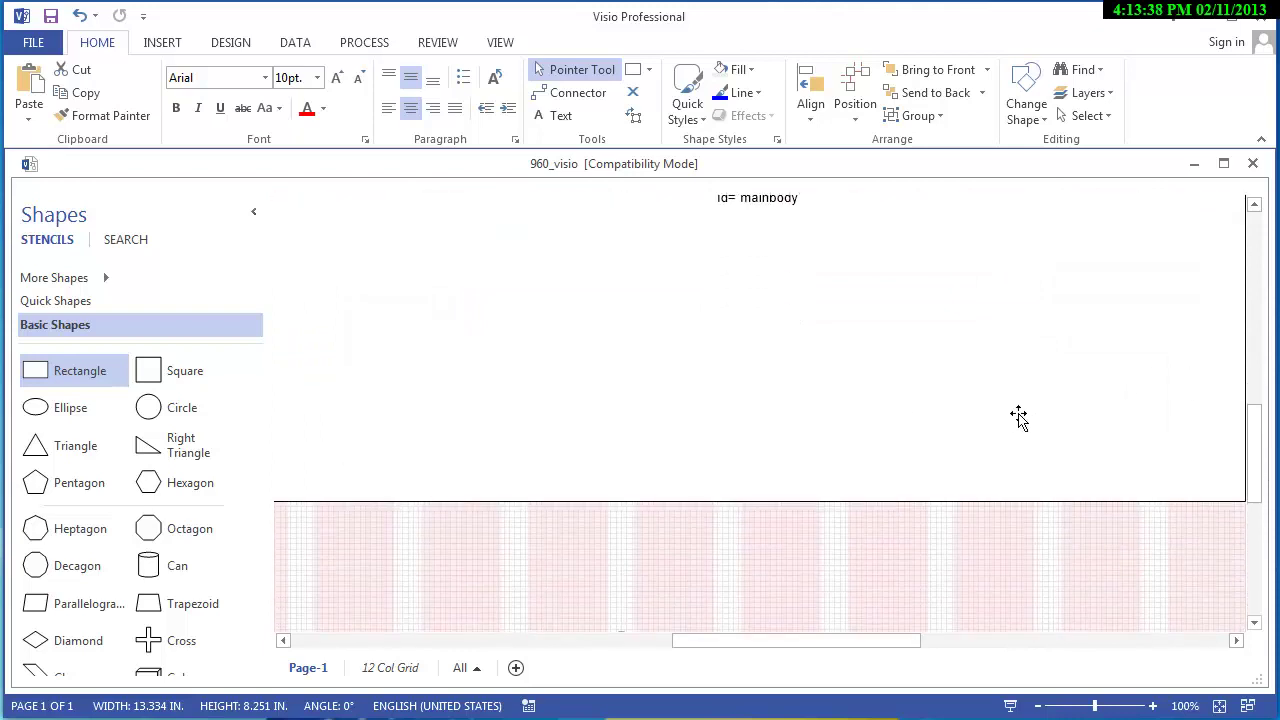
{"action": "scroll", "coordinate": [1033, 419], "scroll_direction": "up", "scroll_amount": 2}
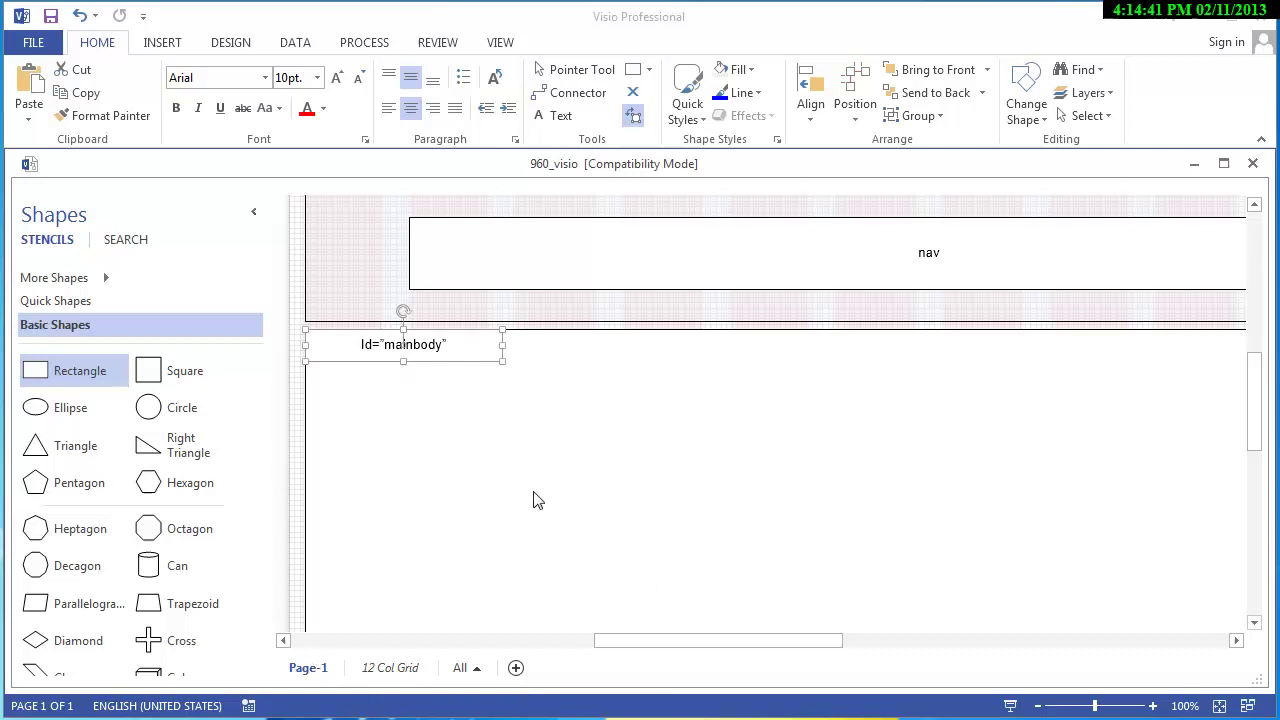
{"action": "left_click", "coordinate": [575, 77]}
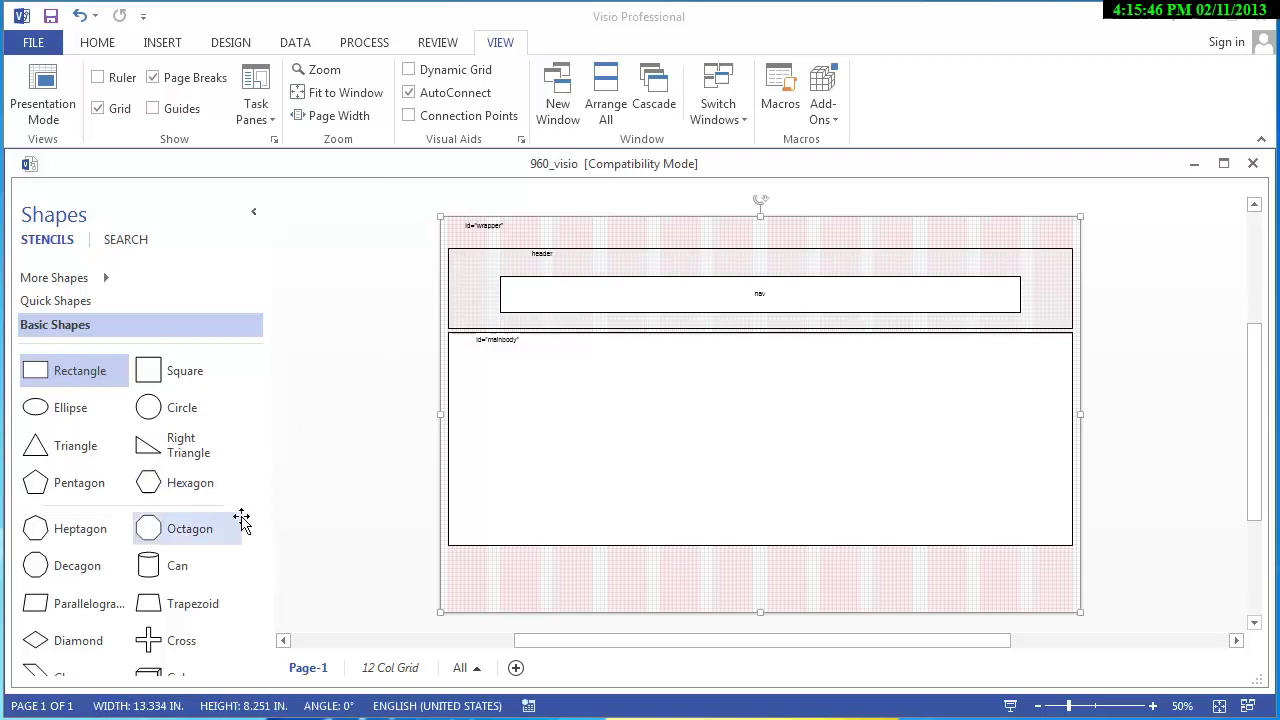
Add a left column rectangle in mainbody's top-left, sized about 4.084 × 4.167 in
{"action": "left_click_drag", "start_coordinate": [34, 371], "coordinate": [645, 364]}
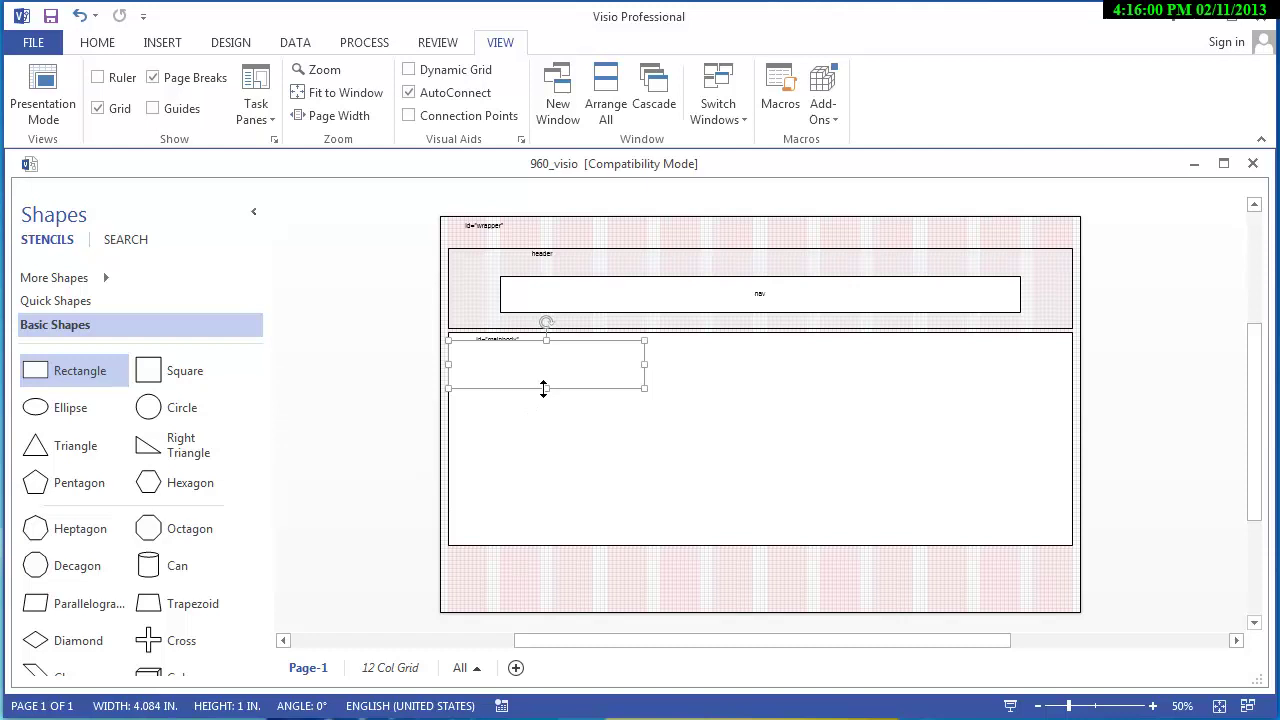
{"action": "left_click_drag", "start_coordinate": [548, 389], "coordinate": [548, 540]}
{"action": "left_click", "coordinate": [555, 446]}
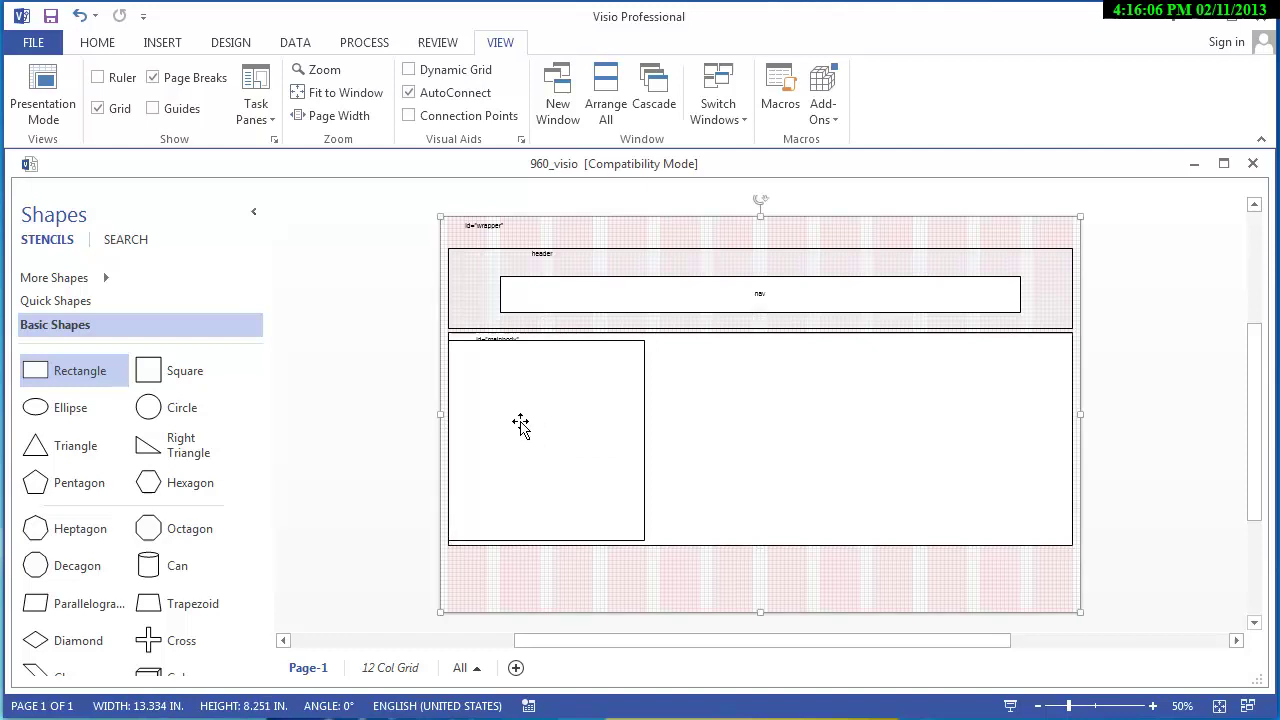
Duplicate the left column box and move the copy right as the centre column
{"action": "left_click", "coordinate": [400, 431]}
{"action": "left_click", "coordinate": [525, 428]}
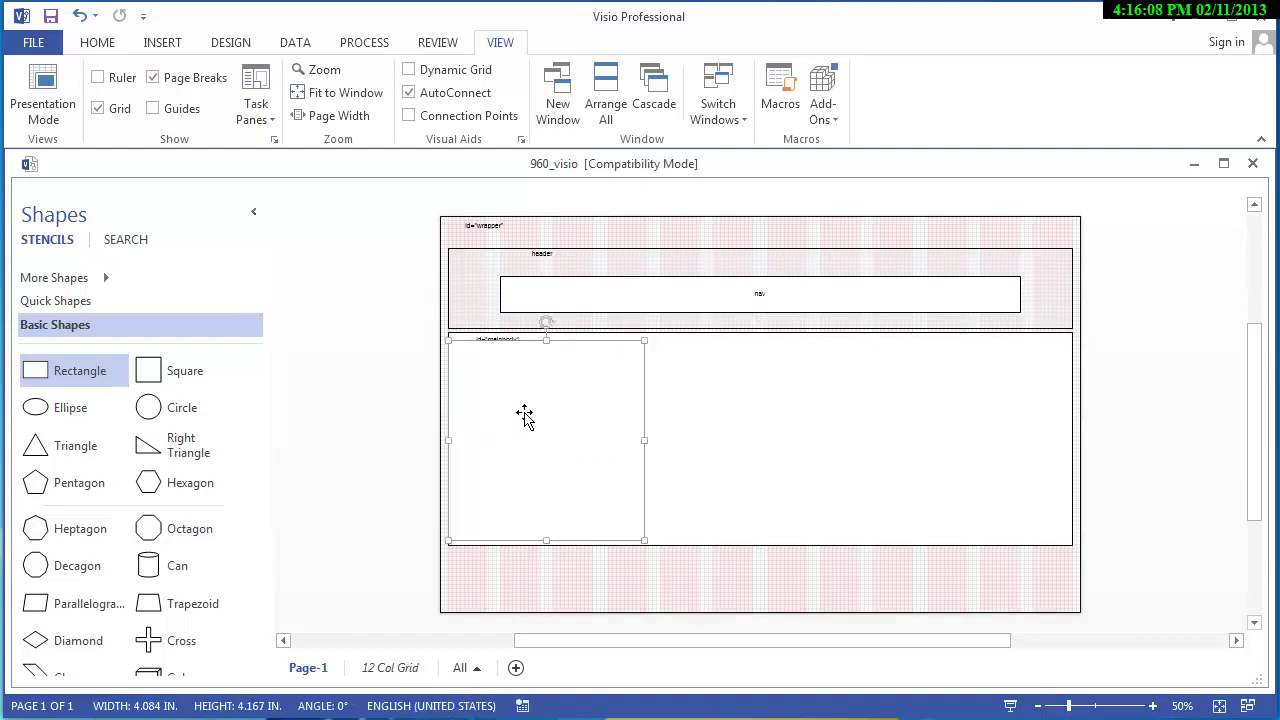
{"action": "key", "text": "ctrl+d"}
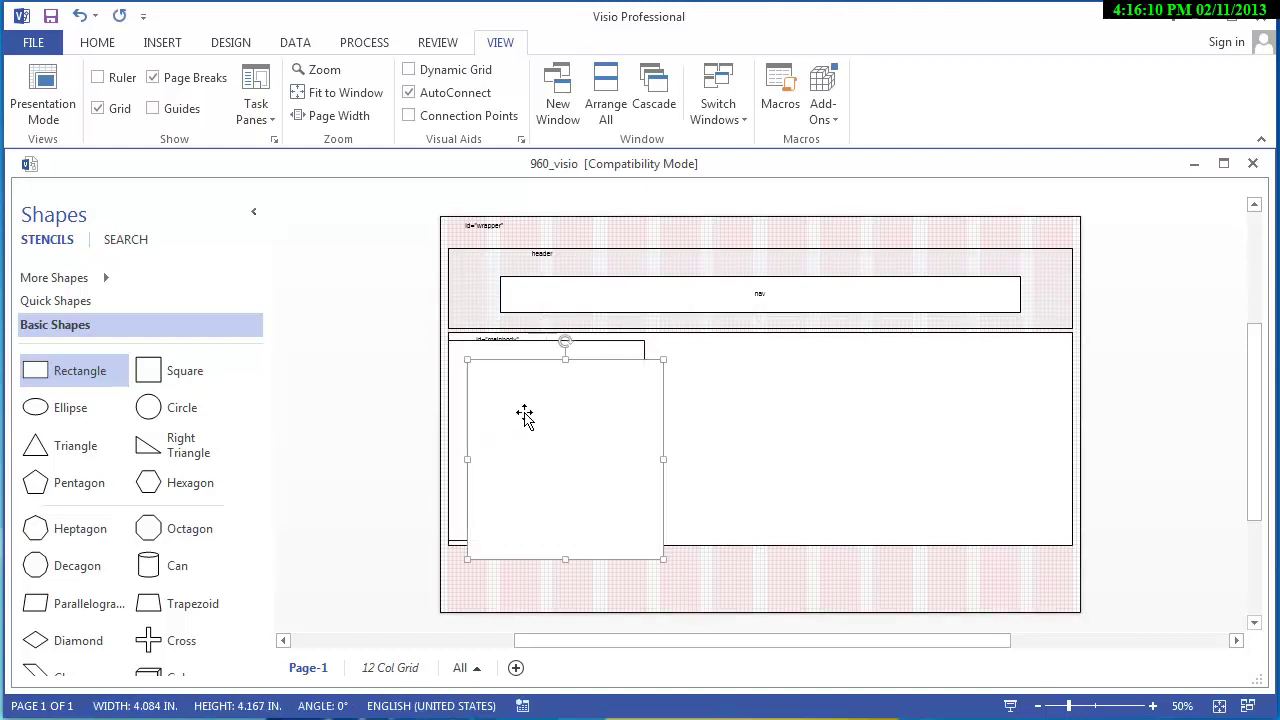
{"action": "key", "text": "Up"}
{"action": "key", "text": "Up"}
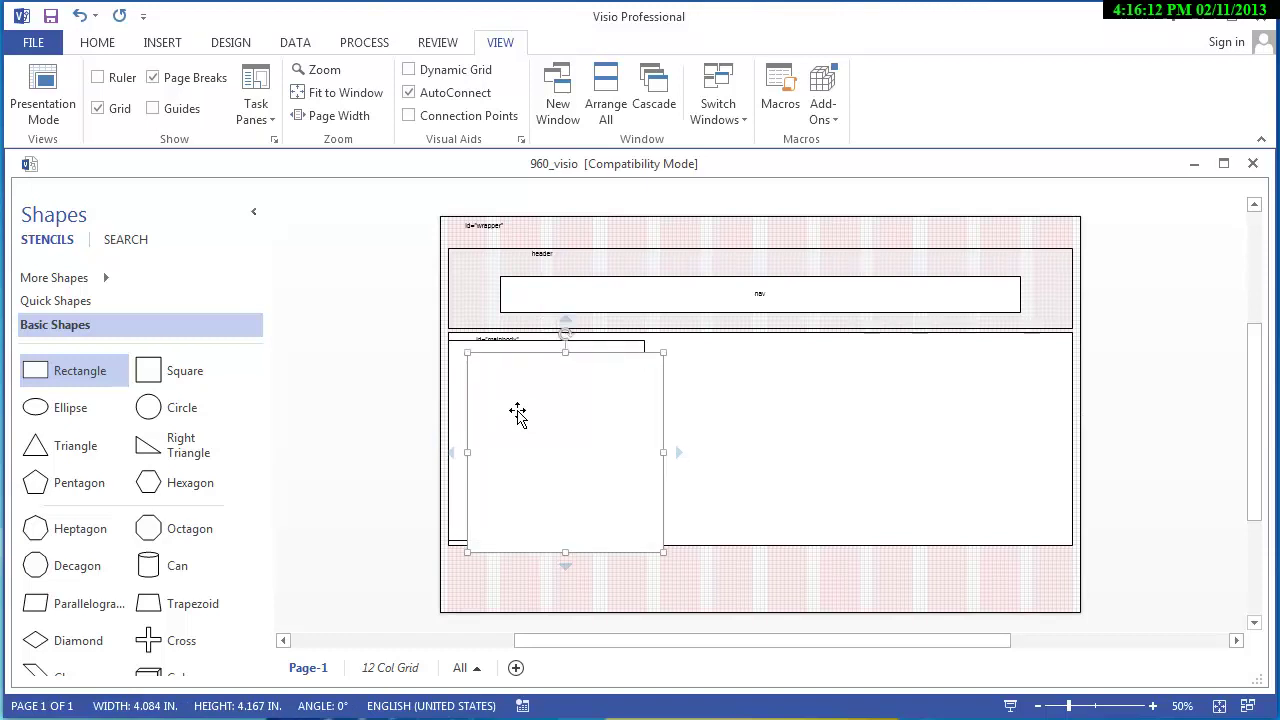
{"action": "left_click_drag", "start_coordinate": [593, 427], "coordinate": [788, 414]}
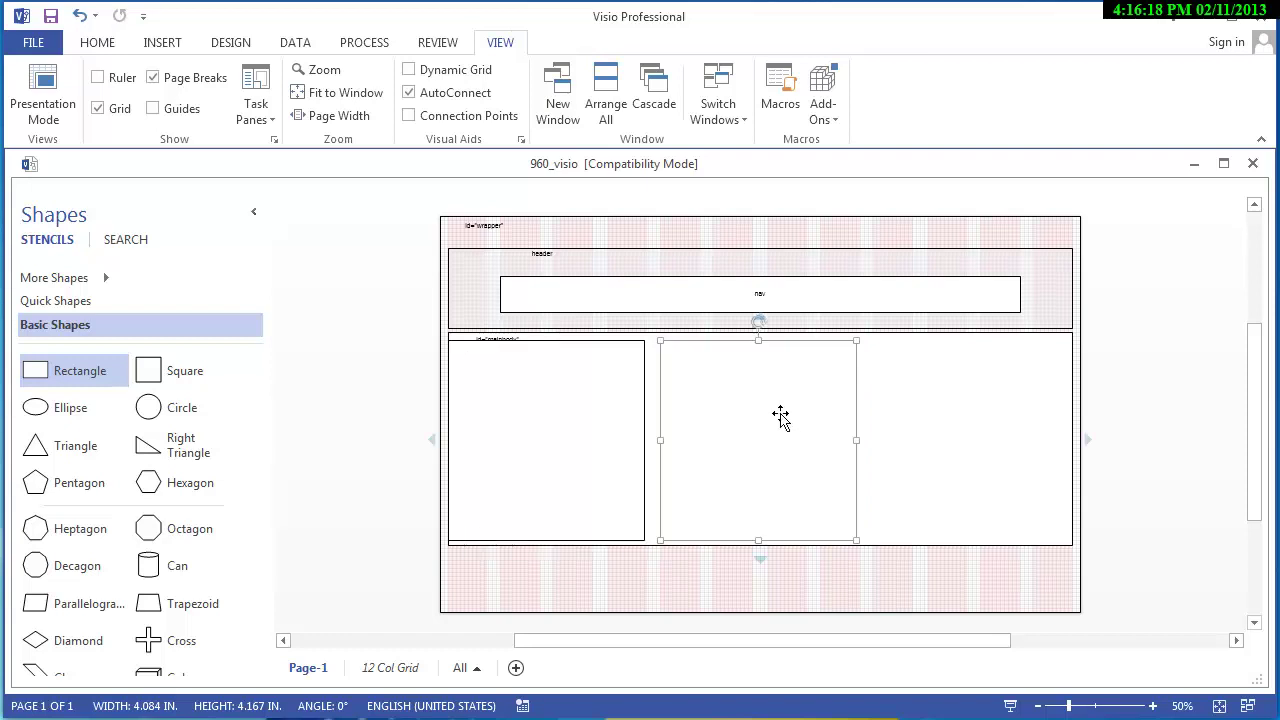
{"action": "left_click", "coordinate": [976, 445]}
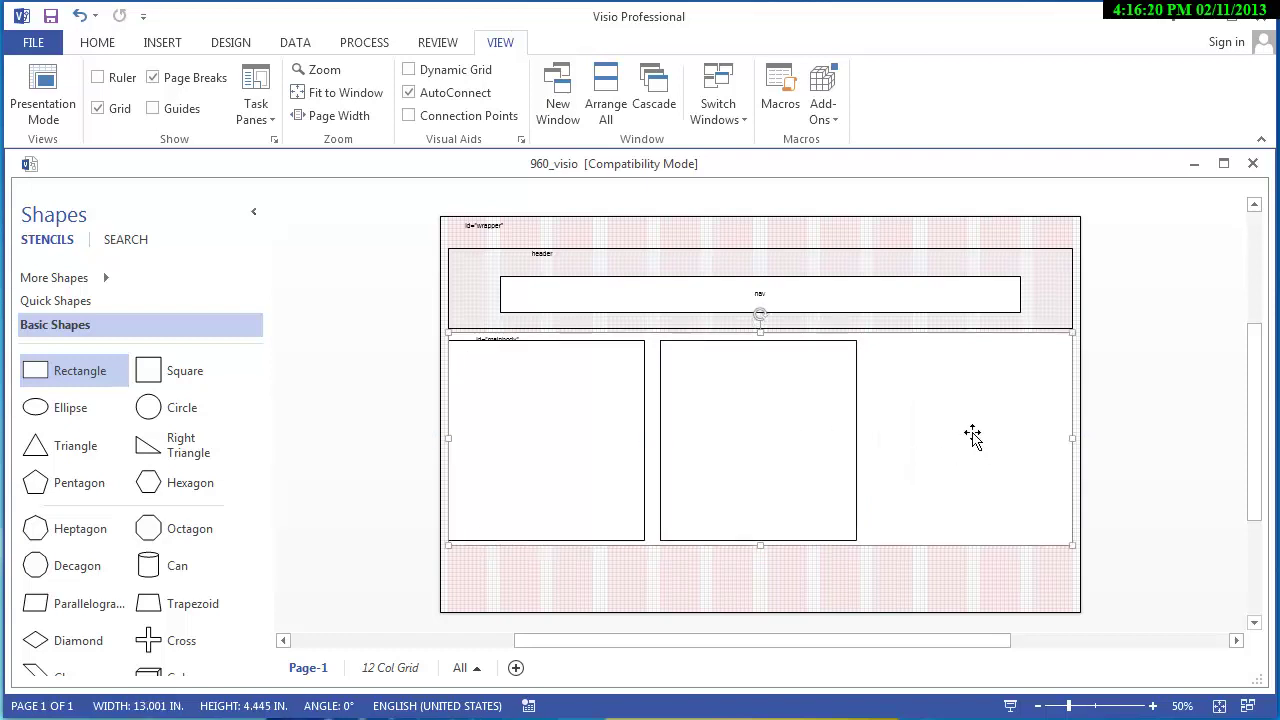
Set the mainbody shape's fill transparency to 47% in Format Shape
{"action": "right_click", "coordinate": [981, 435]}
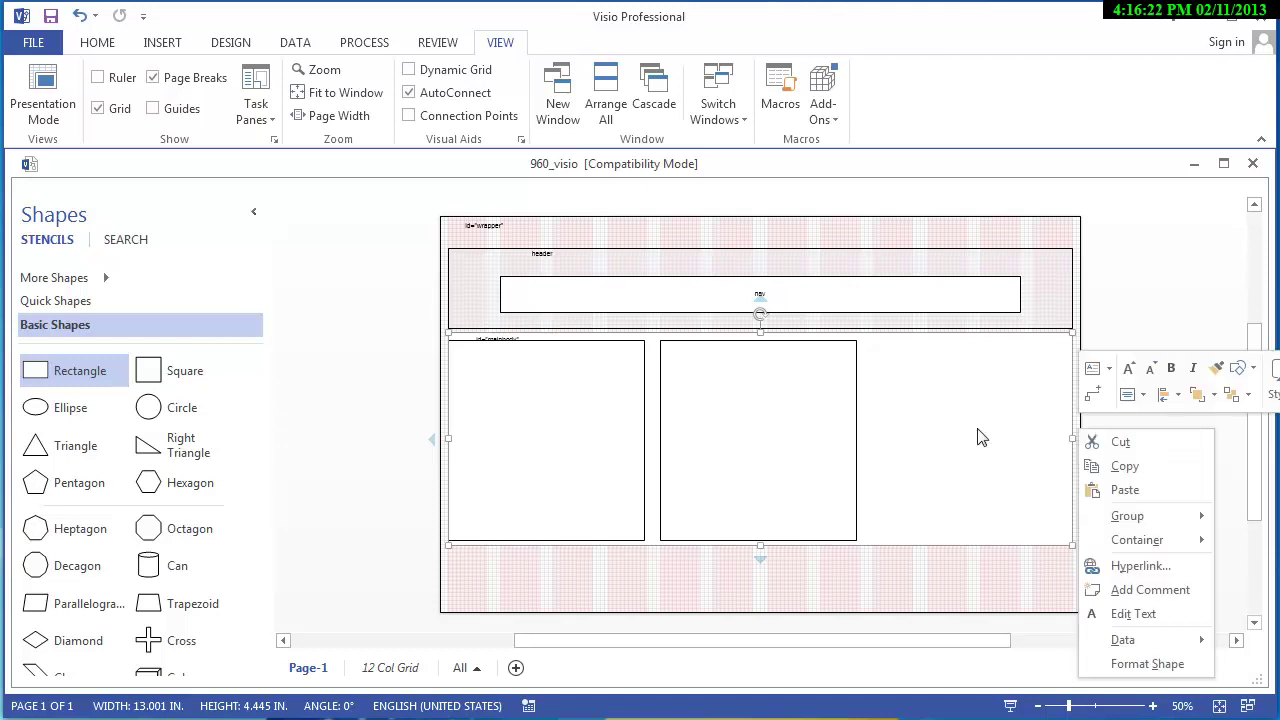
{"action": "left_click", "coordinate": [1131, 664]}
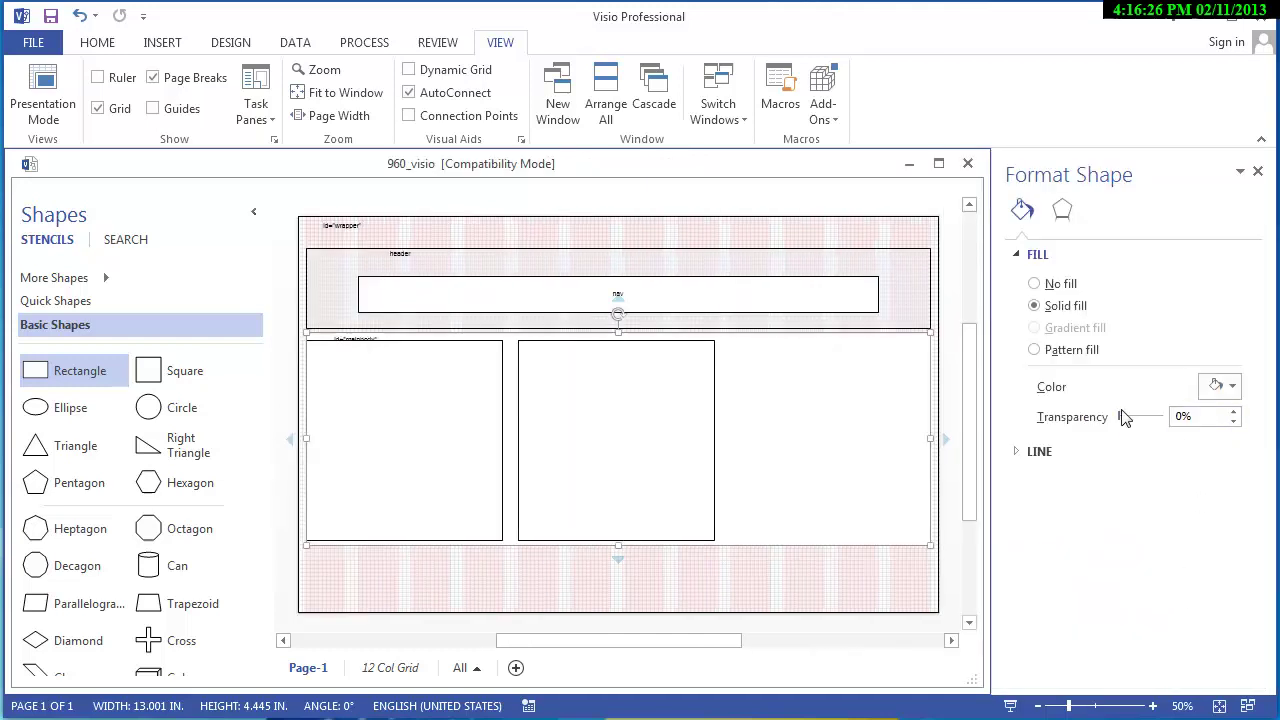
{"action": "left_click_drag", "start_coordinate": [1121, 421], "coordinate": [1138, 421]}
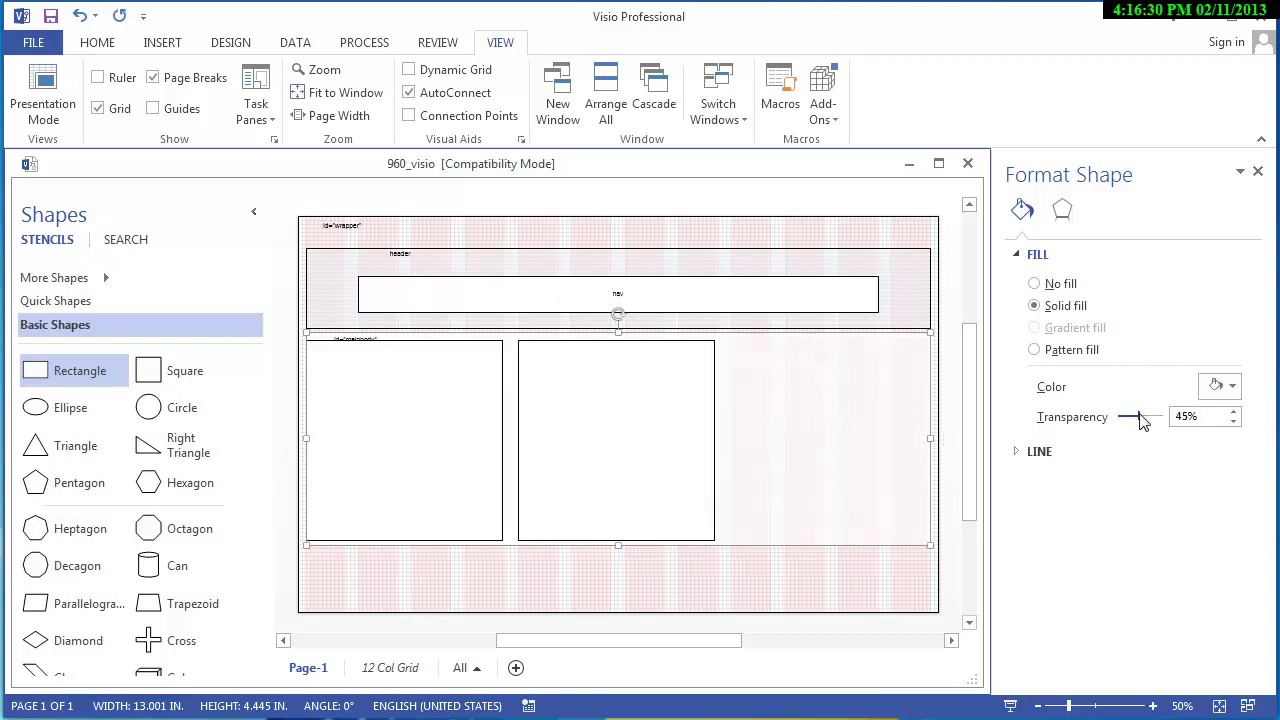
{"action": "left_click_drag", "start_coordinate": [1143, 421], "coordinate": [1145, 421]}
{"action": "left_click", "coordinate": [1256, 172]}
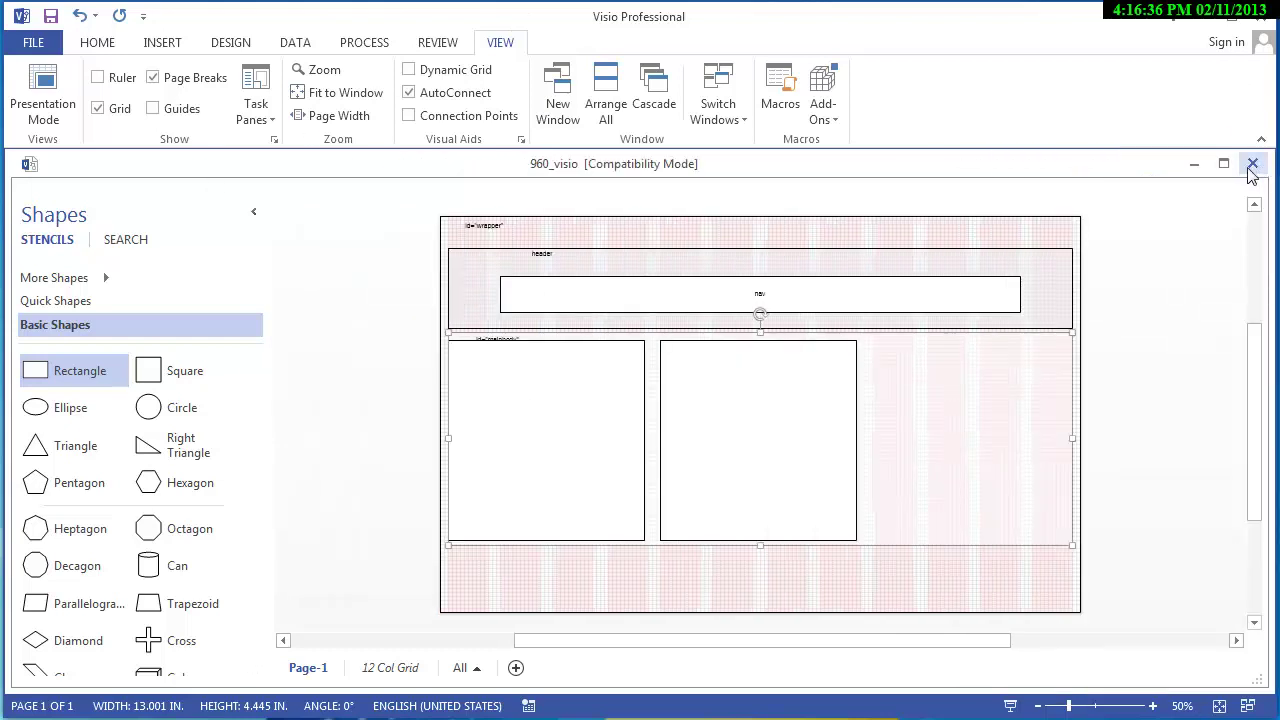
Fill the mainbody container with a light blue-gray theme colour
{"action": "left_click", "coordinate": [98, 48]}
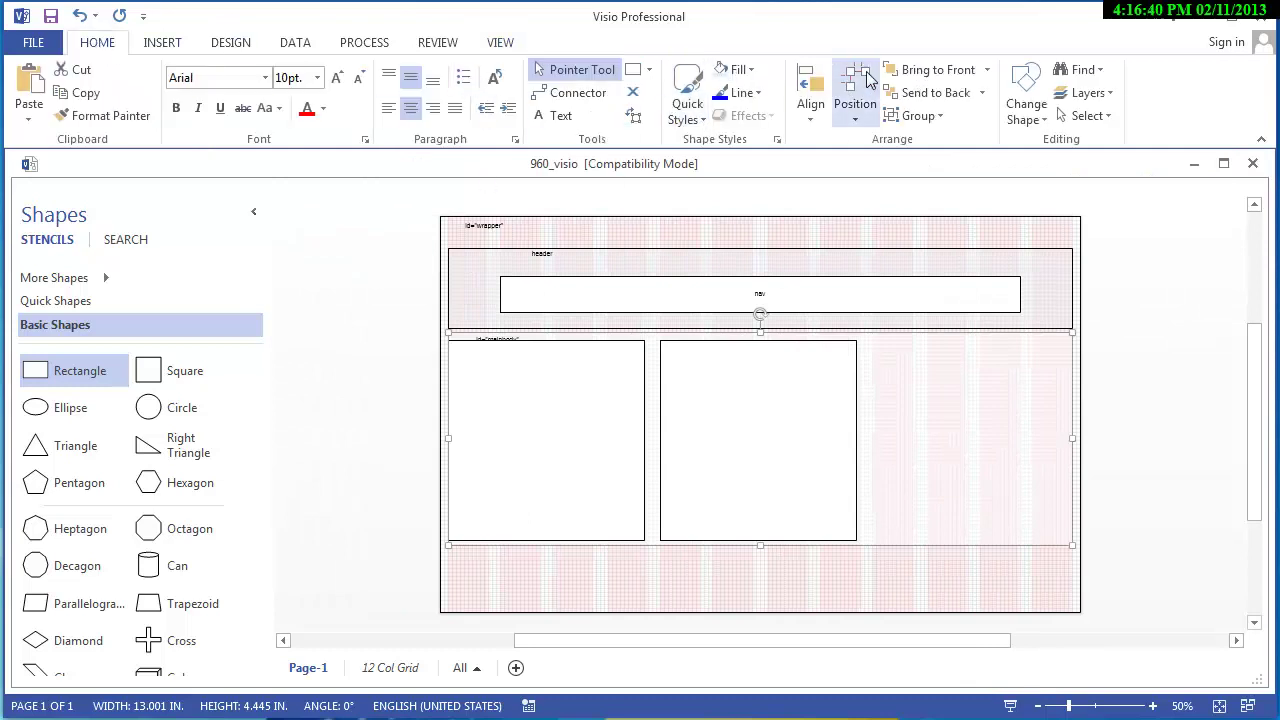
{"action": "left_click", "coordinate": [755, 70]}
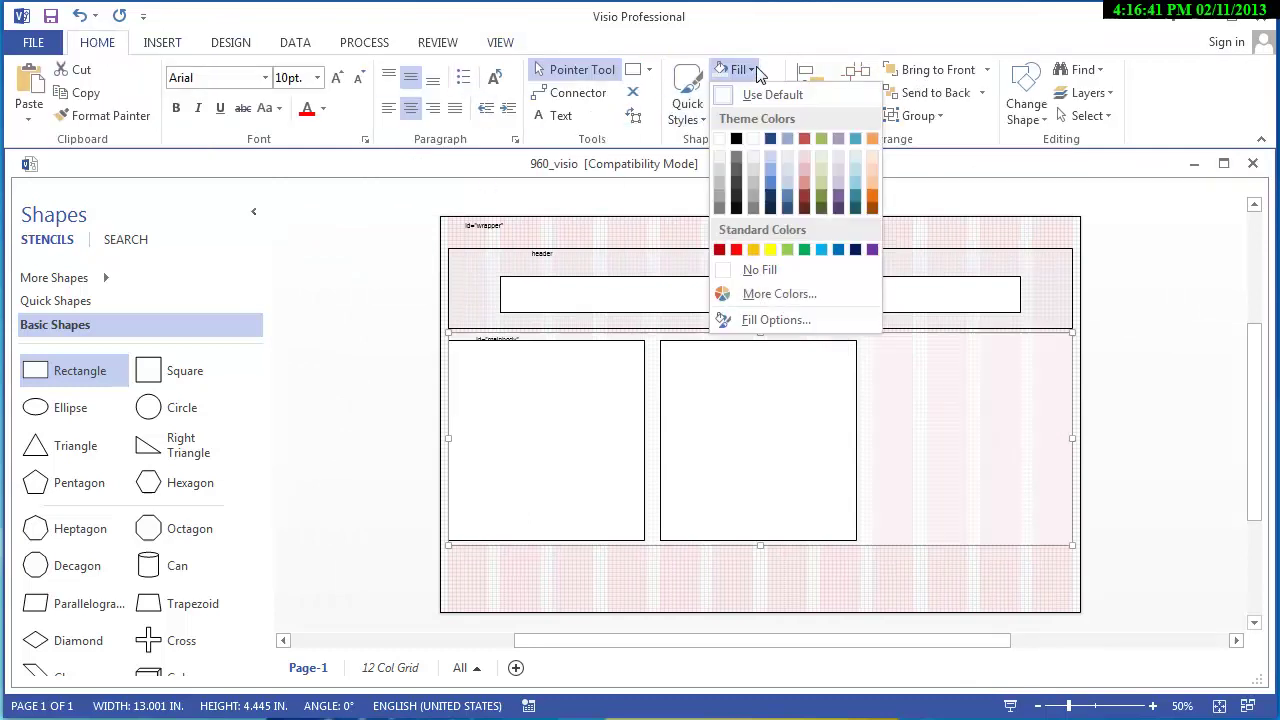
{"action": "left_click", "coordinate": [792, 185]}
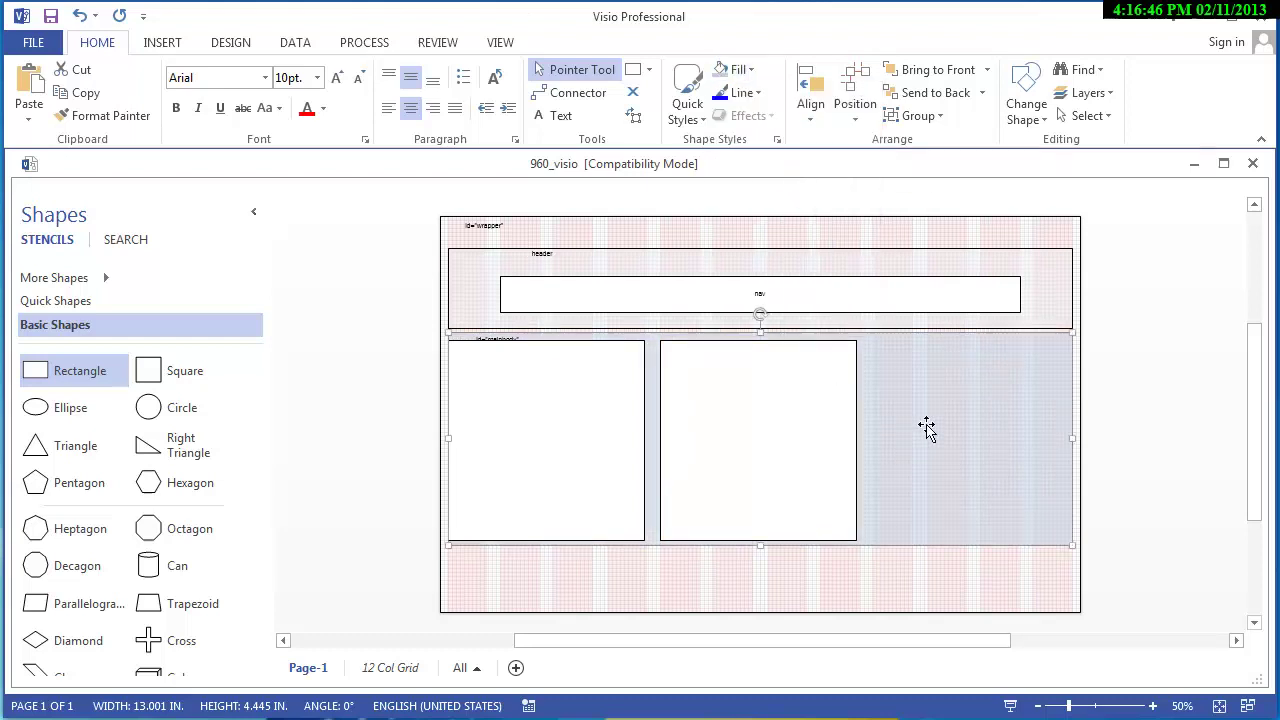
{"action": "left_click", "coordinate": [726, 466]}
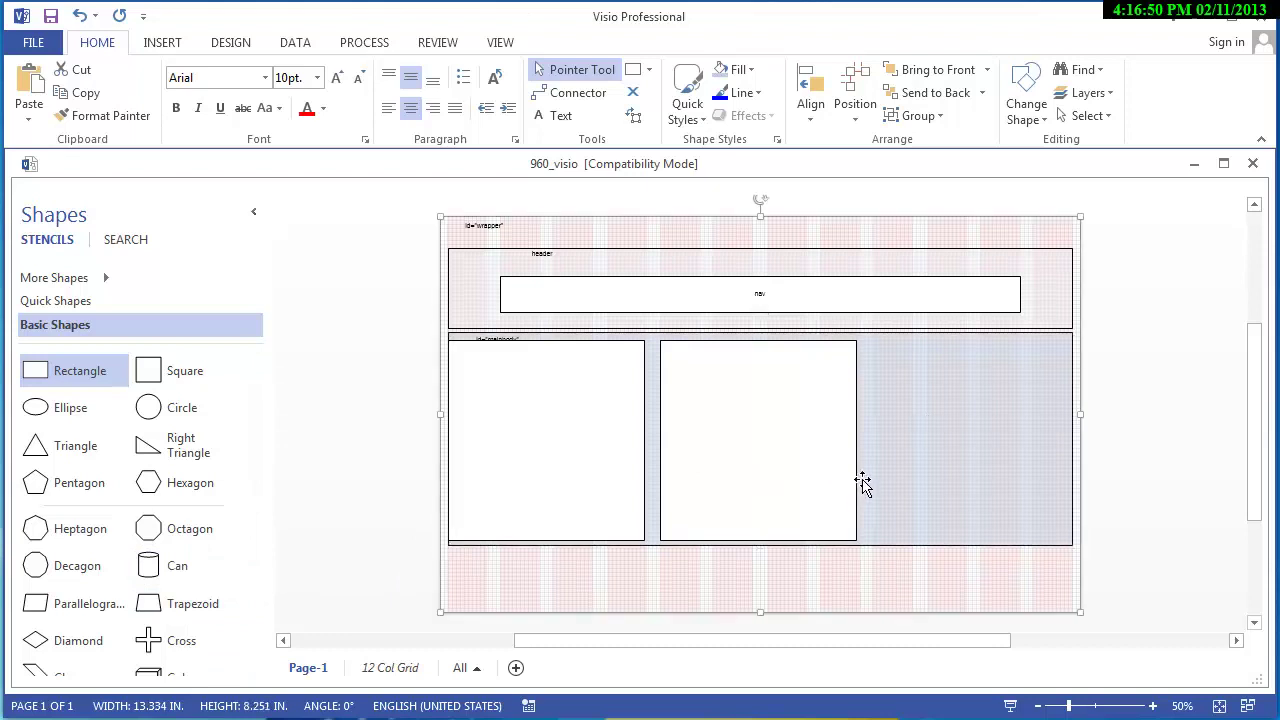
Widen the left and middle columns to 4.167 in
{"action": "left_click", "coordinate": [638, 468]}
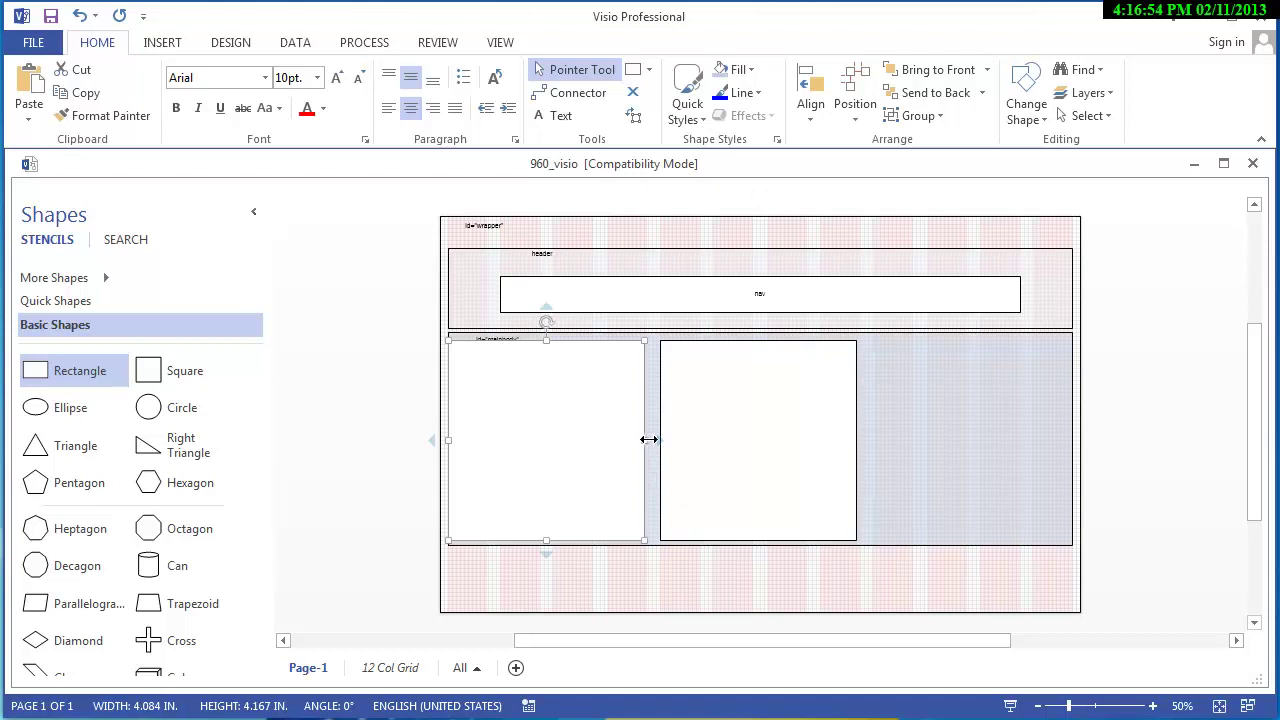
{"action": "left_click_drag", "start_coordinate": [649, 439], "coordinate": [649, 439]}
{"action": "left_click", "coordinate": [718, 443]}
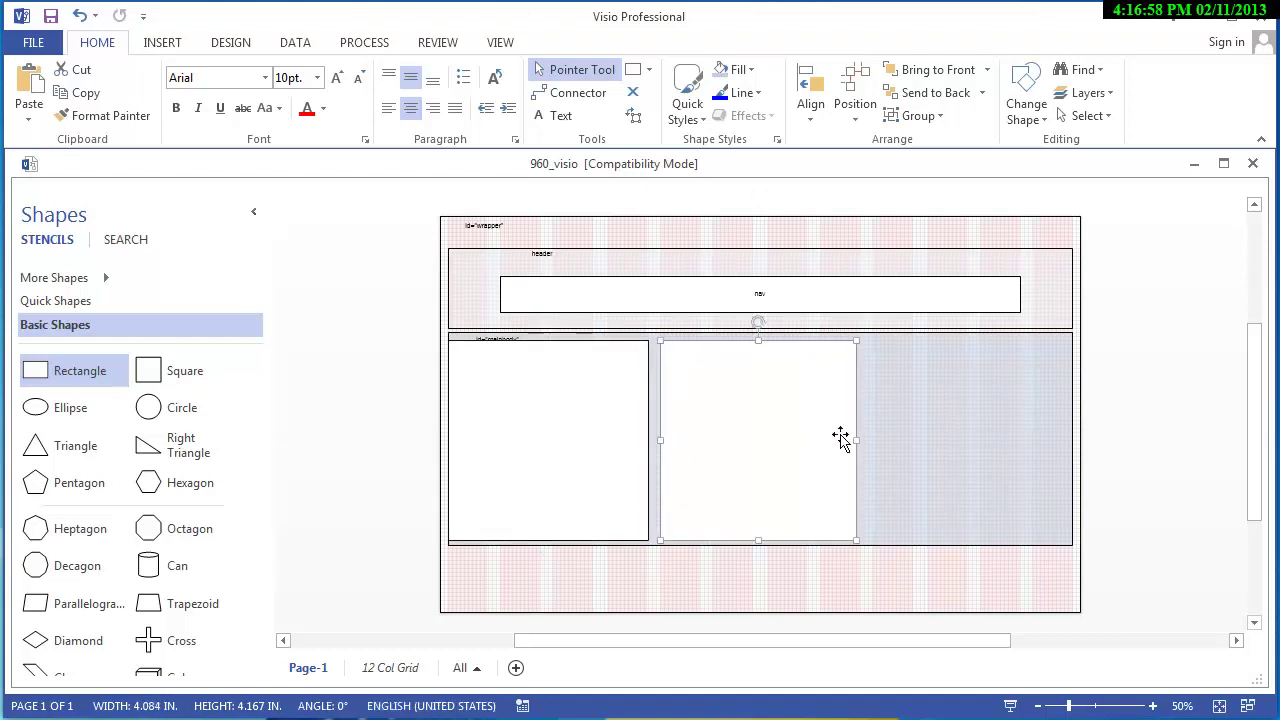
{"action": "left_click_drag", "start_coordinate": [856, 438], "coordinate": [860, 438]}
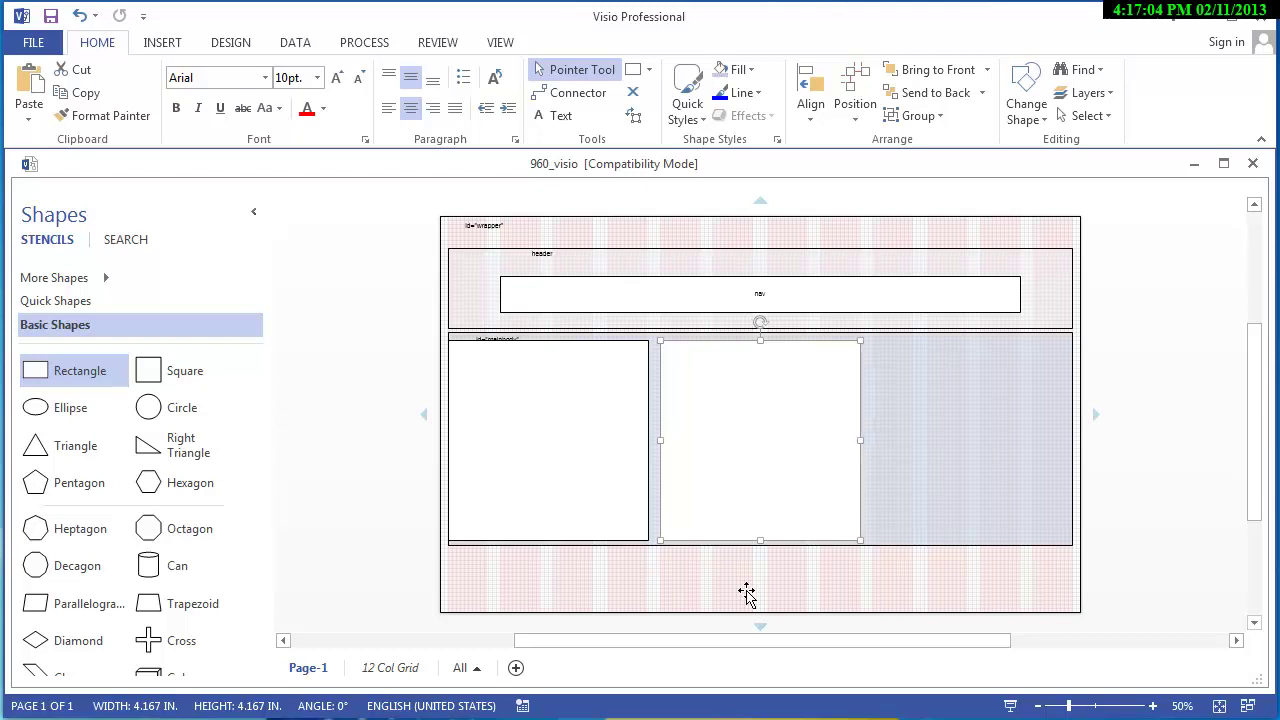
Duplicate the middle column and place the copy on mainbody's right as the right column
{"action": "left_click", "coordinate": [748, 466]}
{"action": "left_click", "coordinate": [748, 460]}
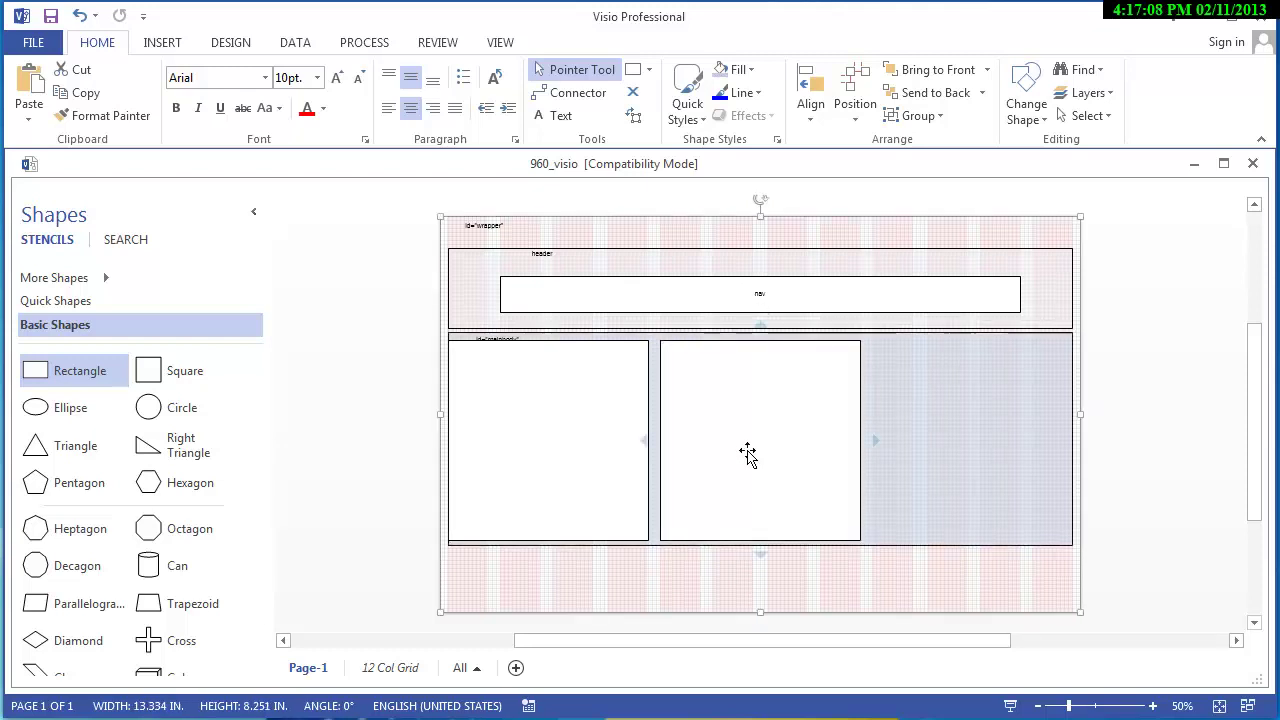
{"action": "left_click", "coordinate": [1200, 380]}
{"action": "left_click", "coordinate": [842, 382]}
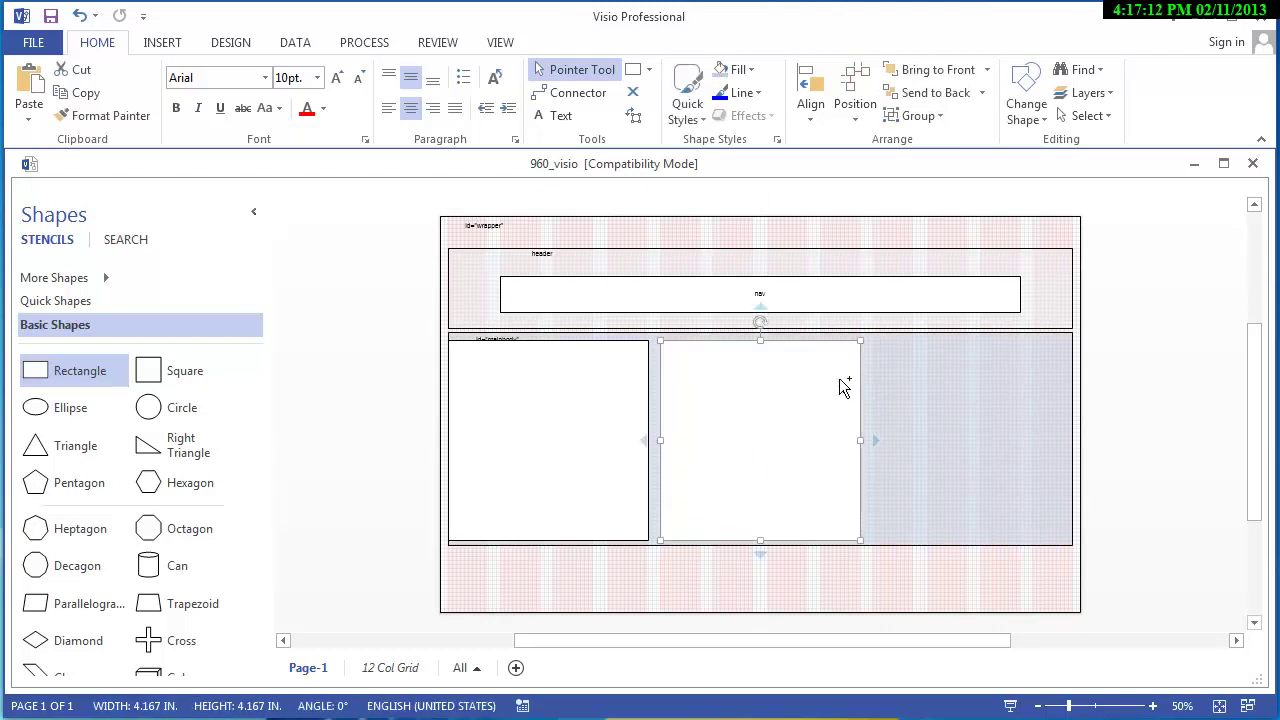
{"action": "key", "text": "ctrl+d"}
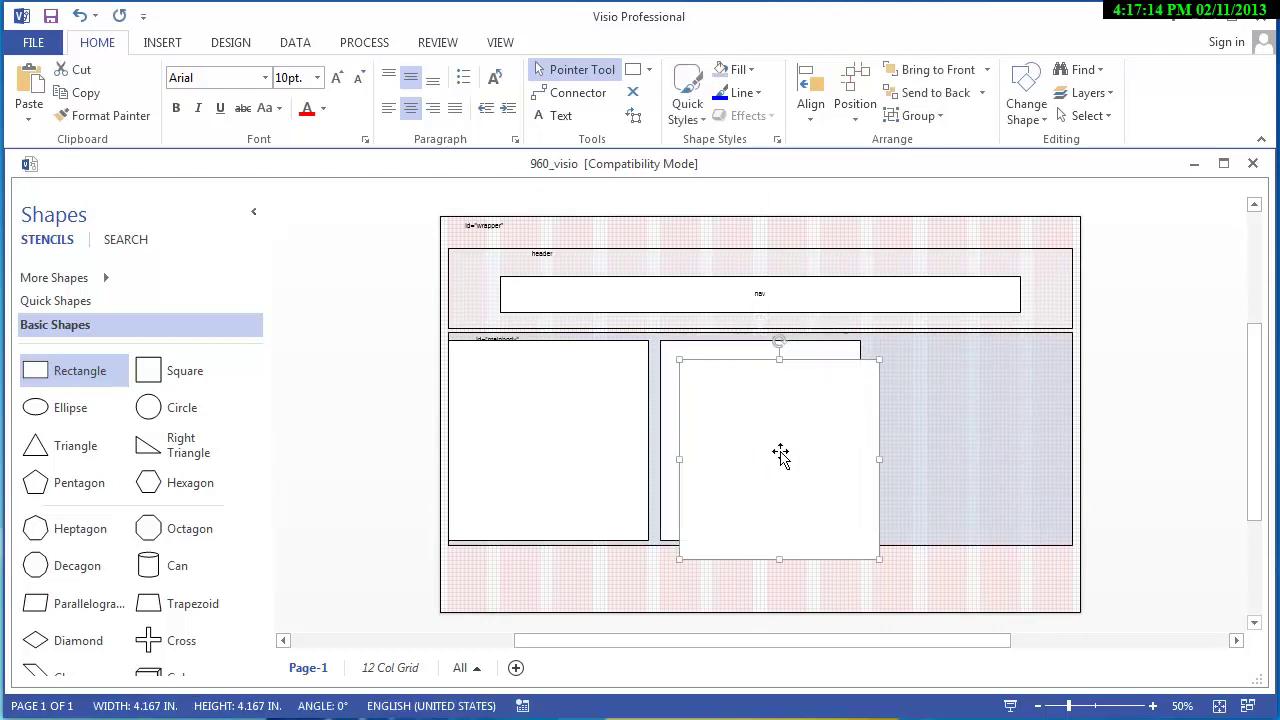
{"action": "left_click_drag", "start_coordinate": [780, 451], "coordinate": [970, 432]}
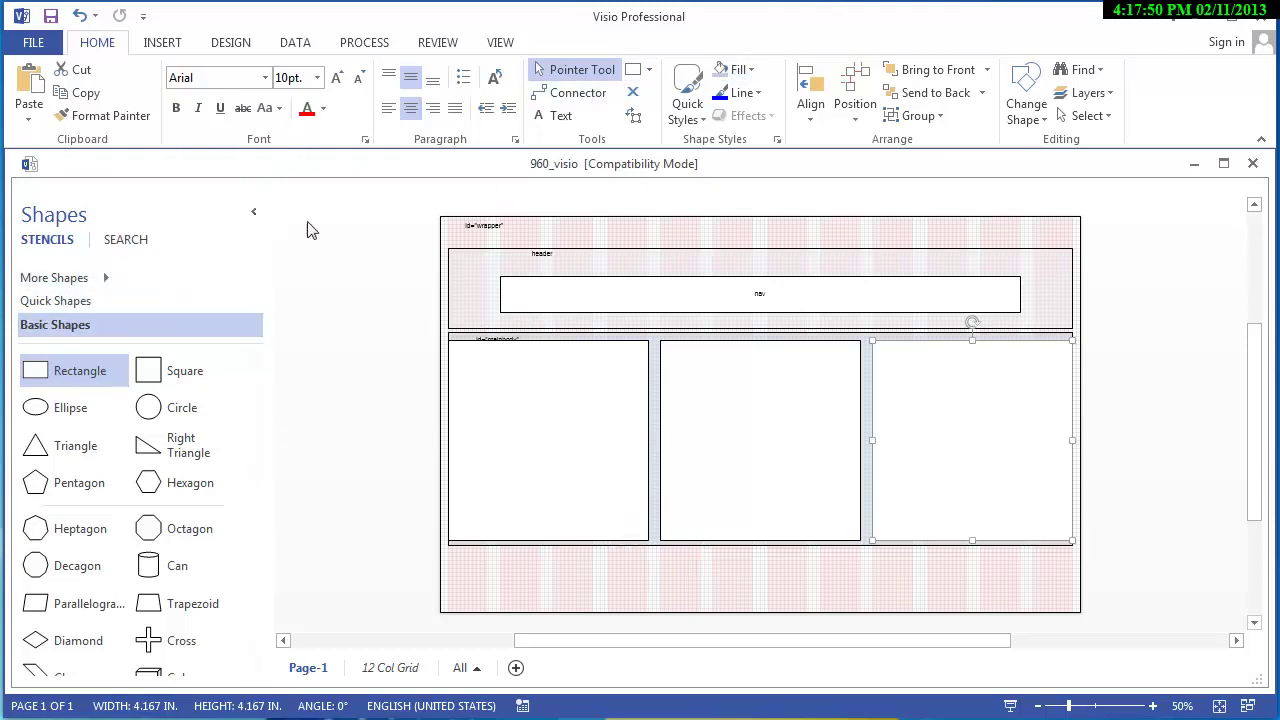
Draw a 13.084 × 1 in rectangle at the wrapper's bottom and label it "footer"
{"action": "left_click_drag", "start_coordinate": [73, 378], "coordinate": [1078, 577]}
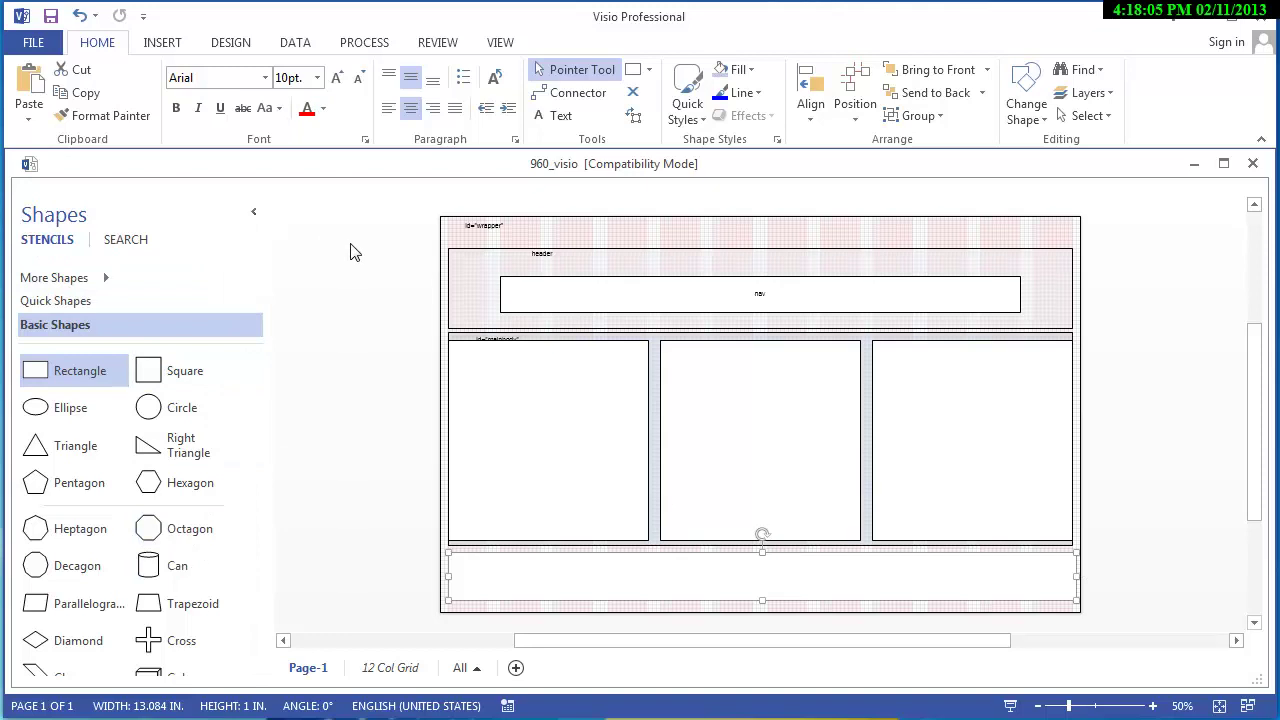
{"action": "type", "text": "footer"}
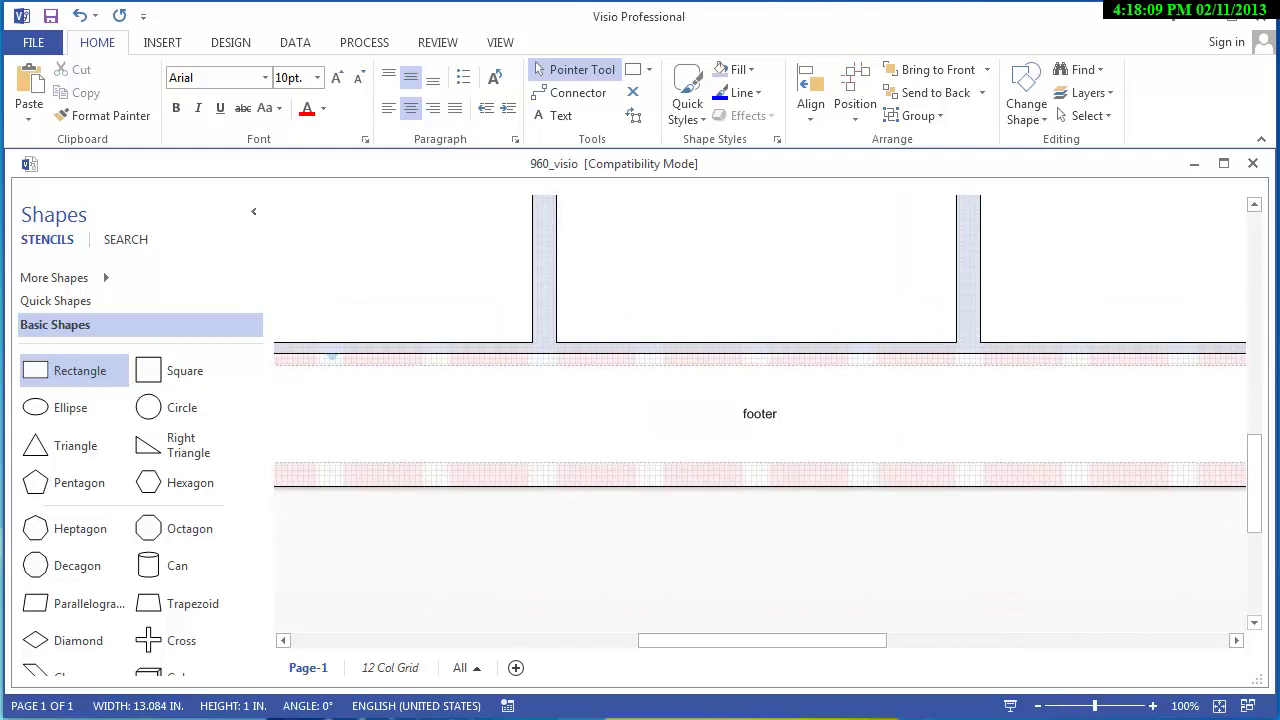
{"action": "key", "text": "Escape"}
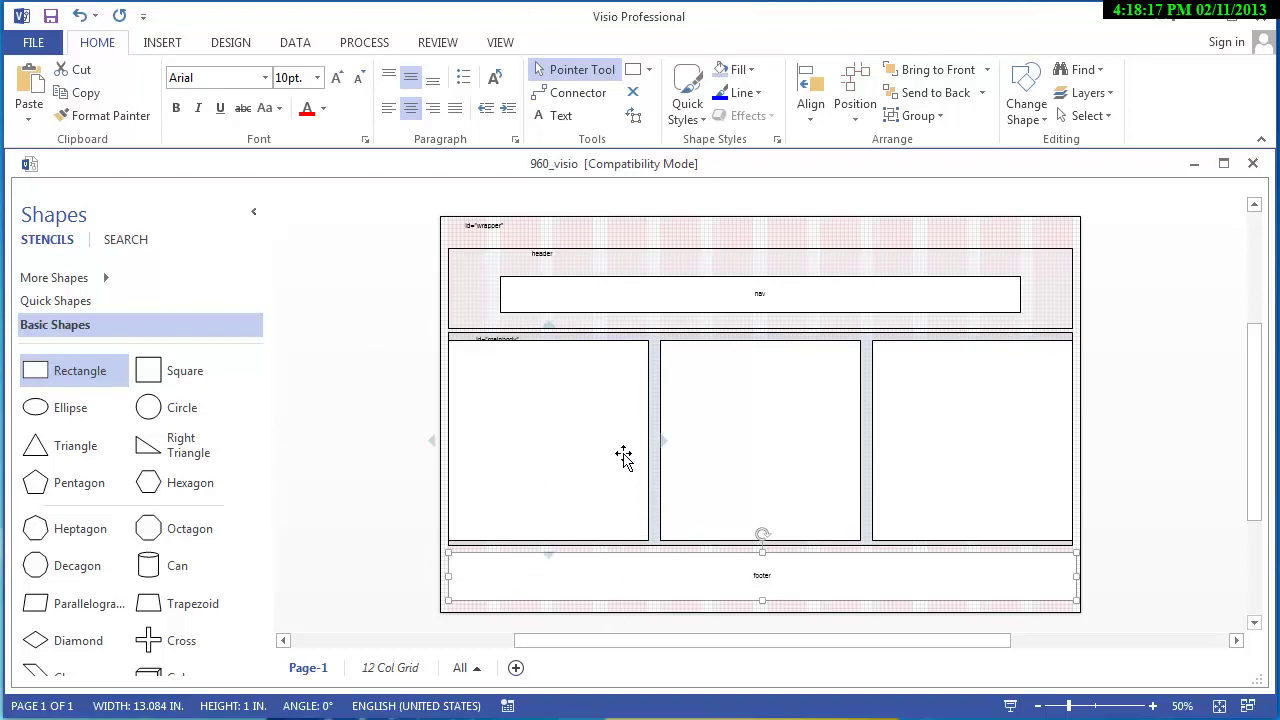
Fill the footer rectangle with the medium-blue theme colour
{"action": "left_click", "coordinate": [675, 578]}
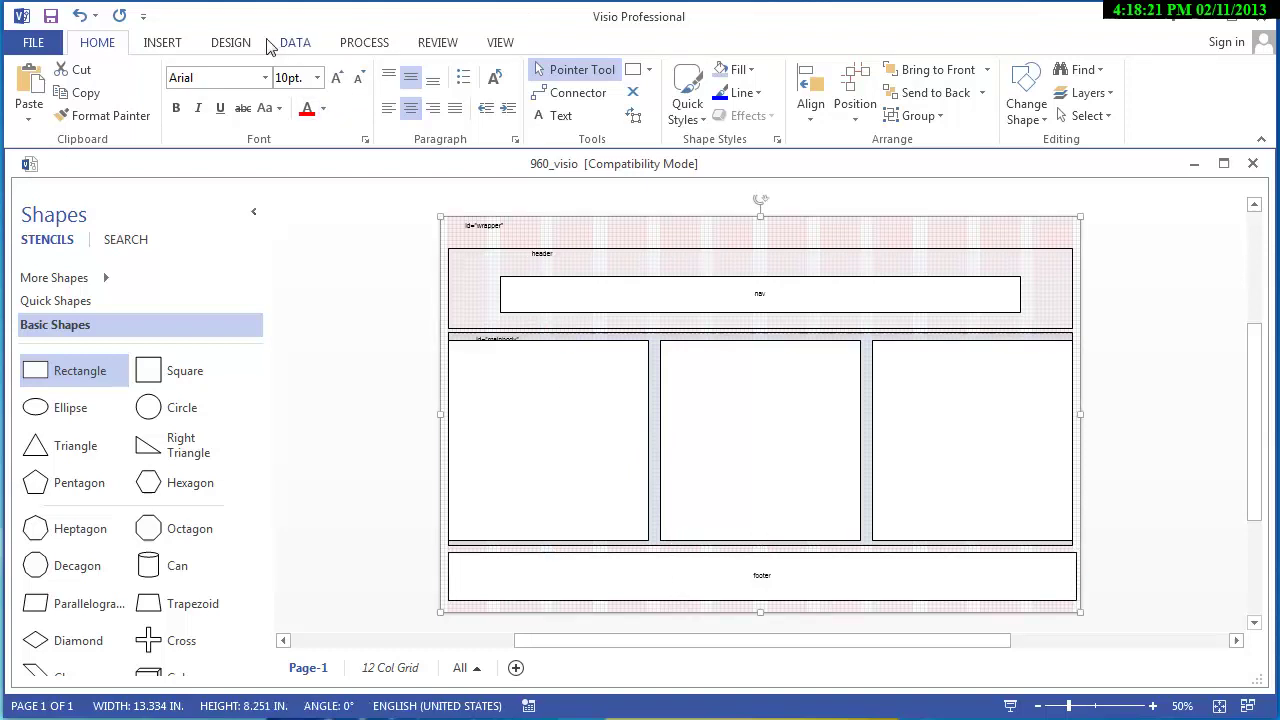
{"action": "left_click", "coordinate": [753, 73]}
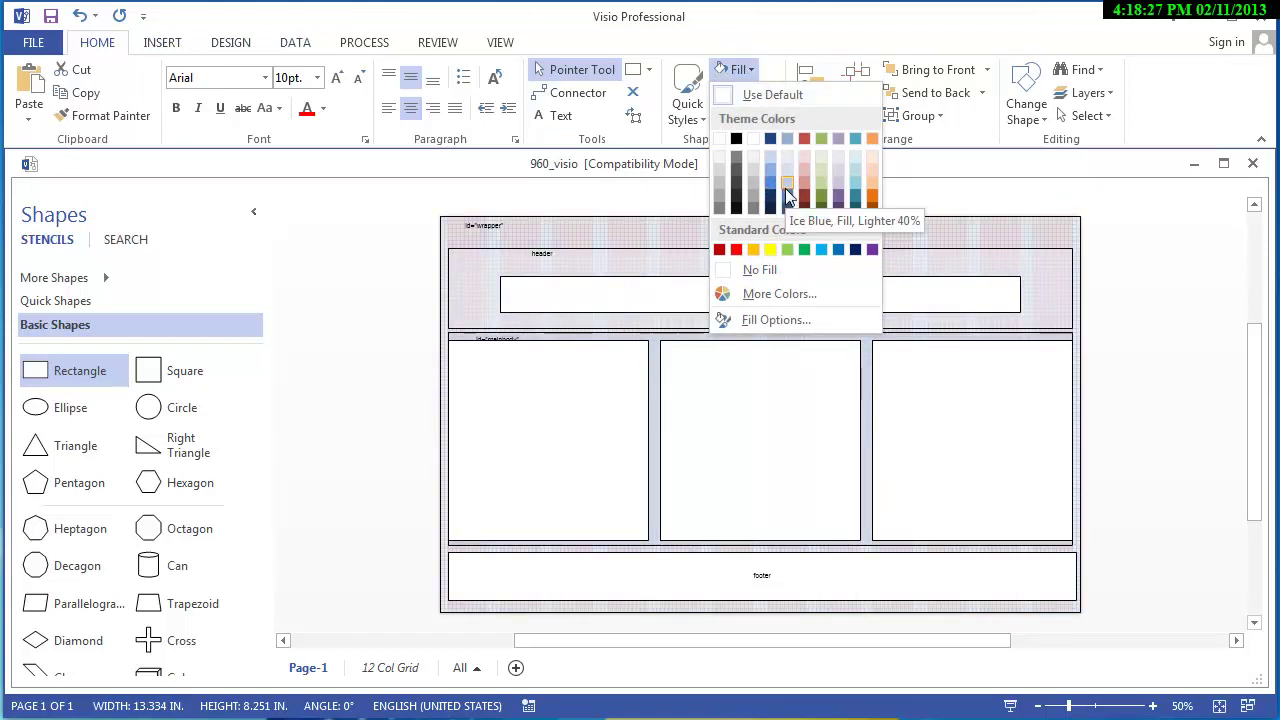
{"action": "left_click", "coordinate": [503, 596]}
{"action": "left_click", "coordinate": [503, 592]}
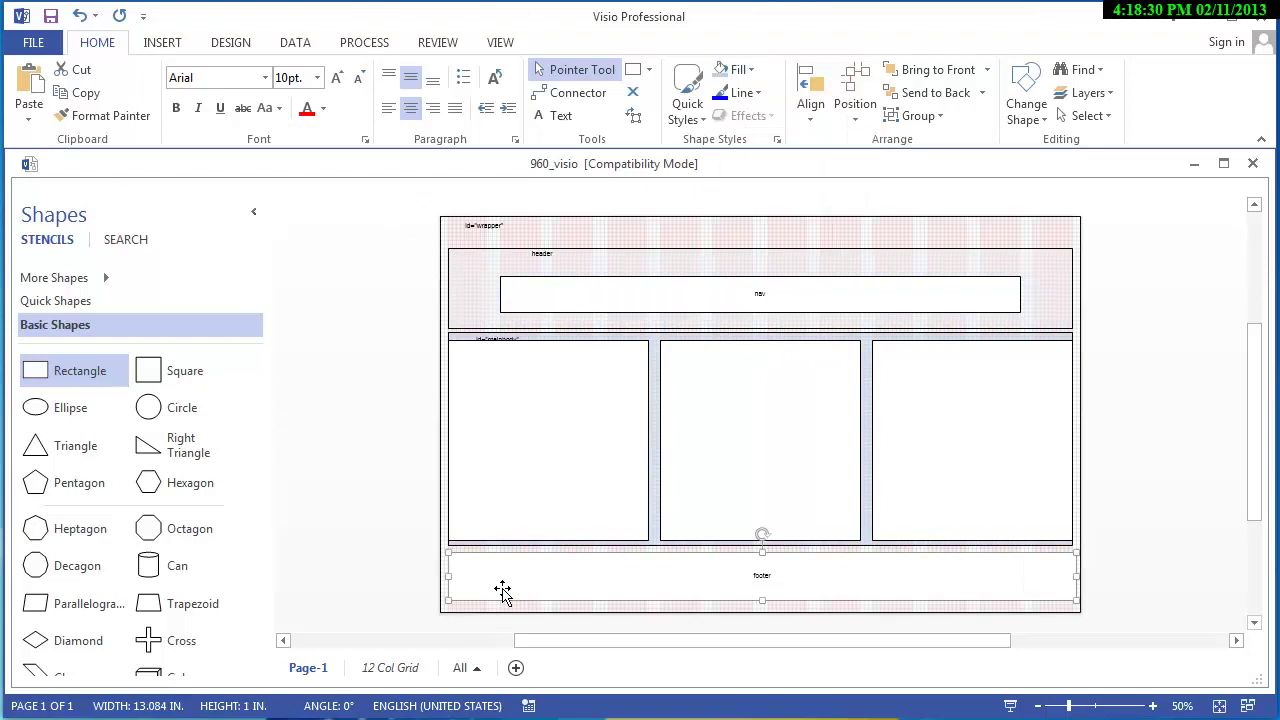
{"action": "left_click", "coordinate": [752, 69]}
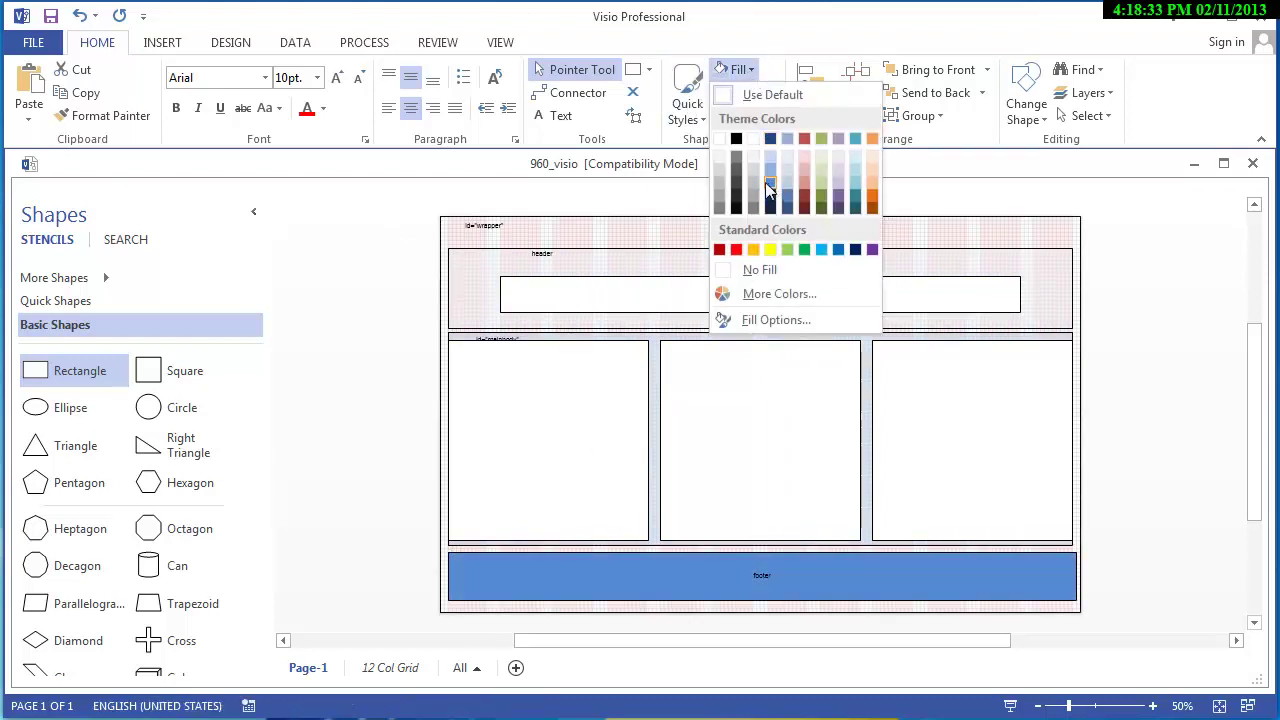
{"action": "left_click", "coordinate": [768, 188]}
{"action": "left_click", "coordinate": [398, 341]}
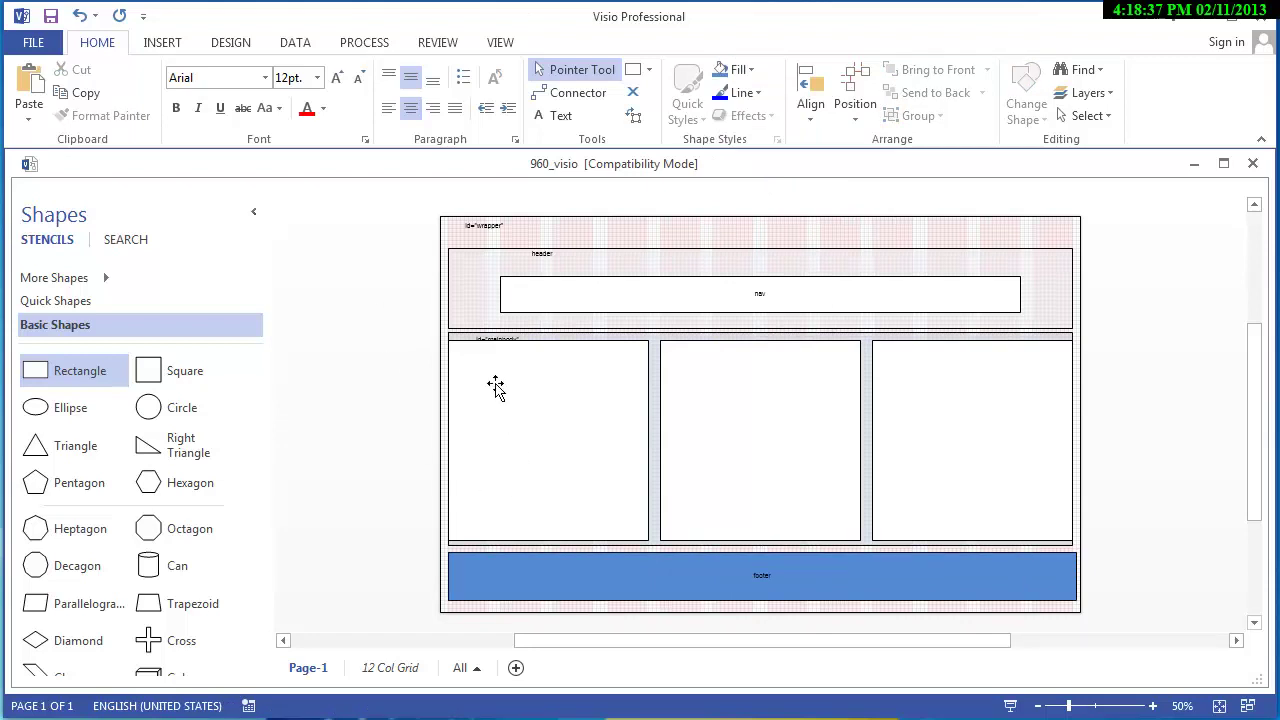
Select the left, middle and right column boxes in turn
{"action": "left_click", "coordinate": [622, 392]}
{"action": "left_click", "coordinate": [734, 398]}
{"action": "left_click", "coordinate": [949, 410]}
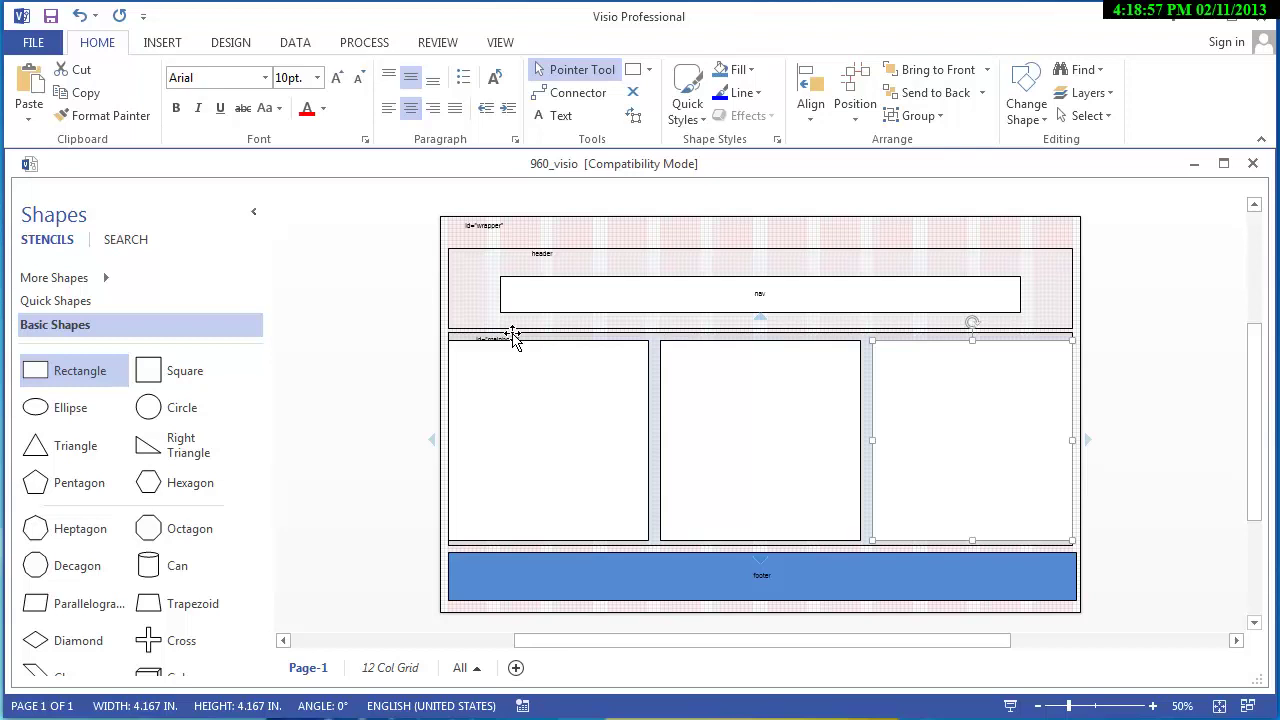
Type the labels "left", "center" and "right" into the three column boxes
{"action": "left_click", "coordinate": [581, 402]}
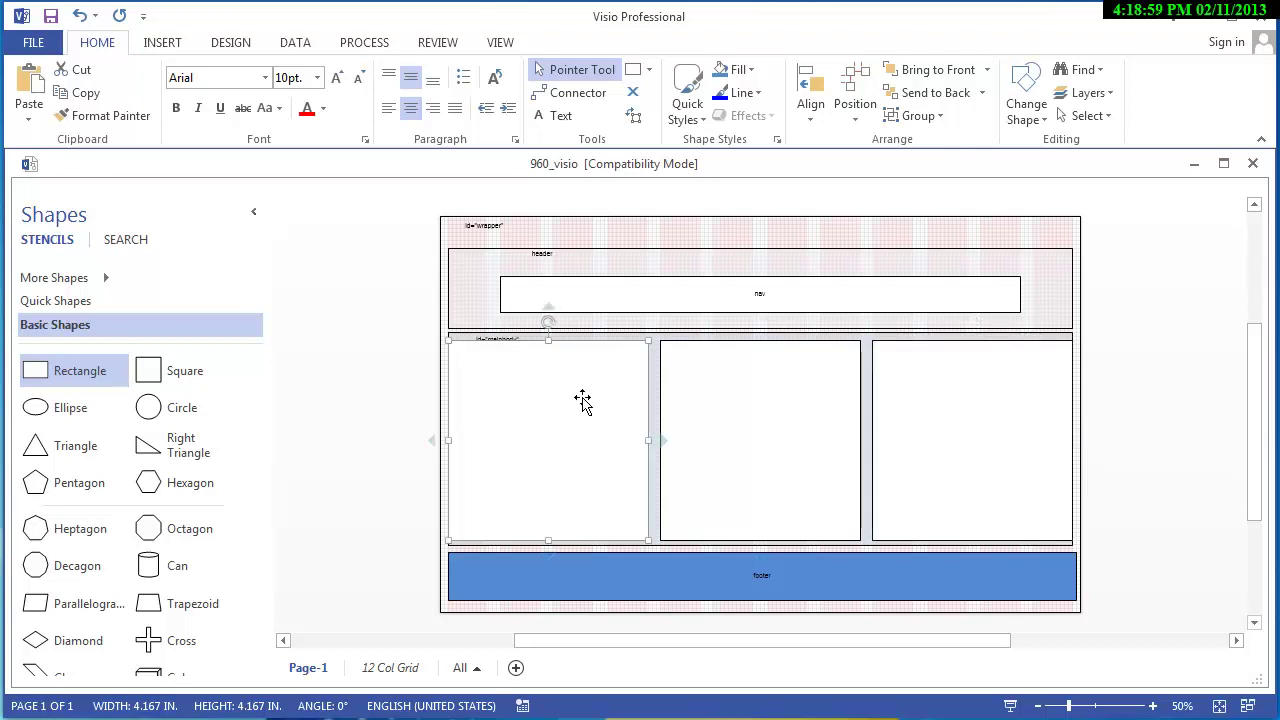
{"action": "type", "text": "left"}
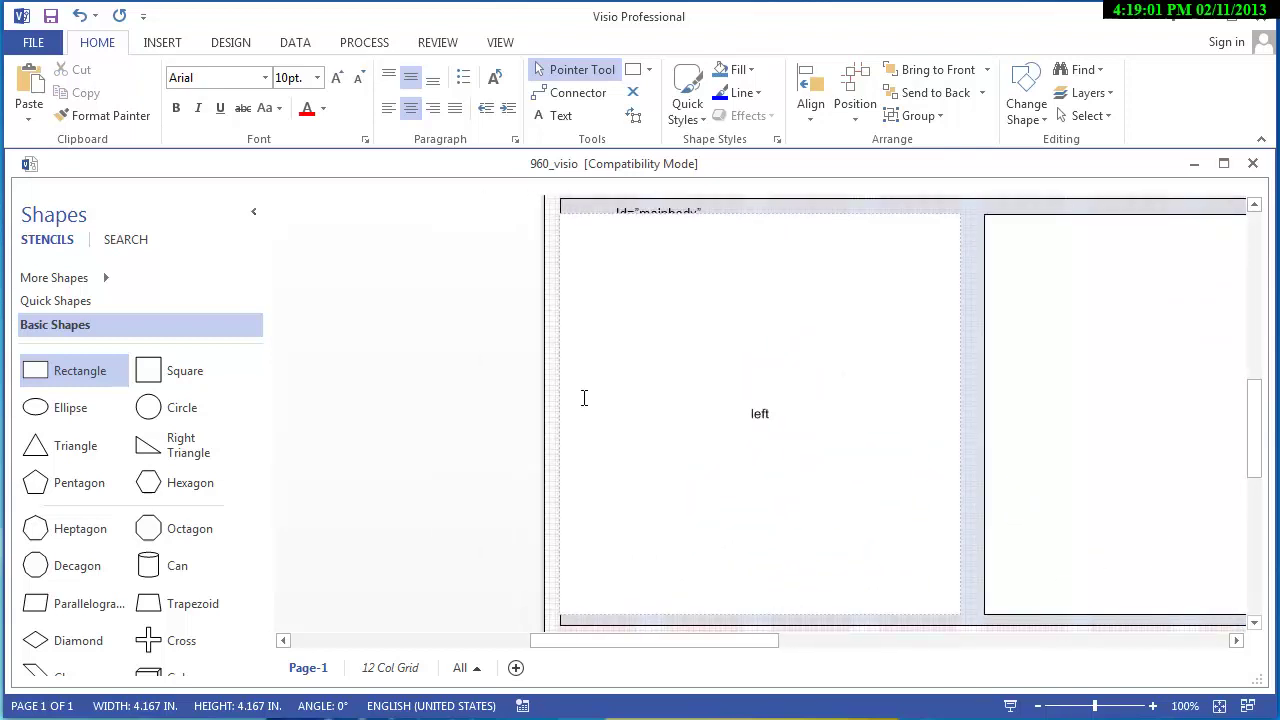
{"action": "left_click", "coordinate": [1038, 398]}
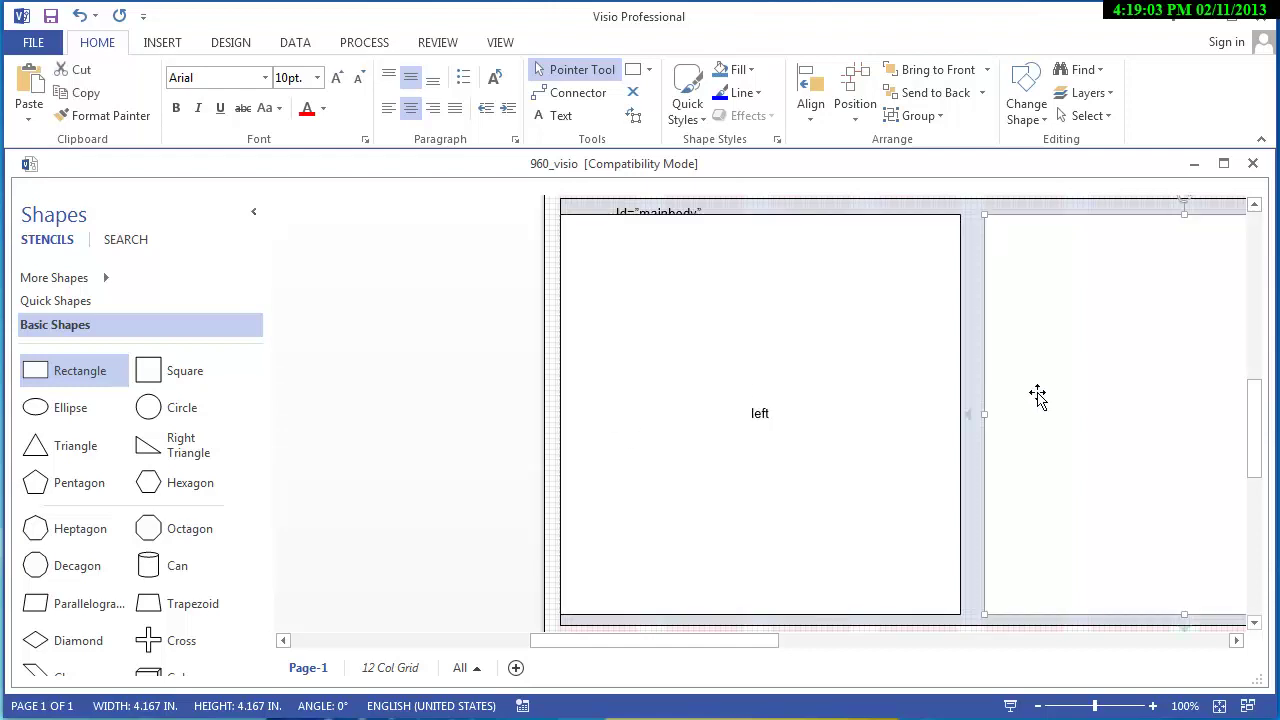
{"action": "type", "text": "center"}
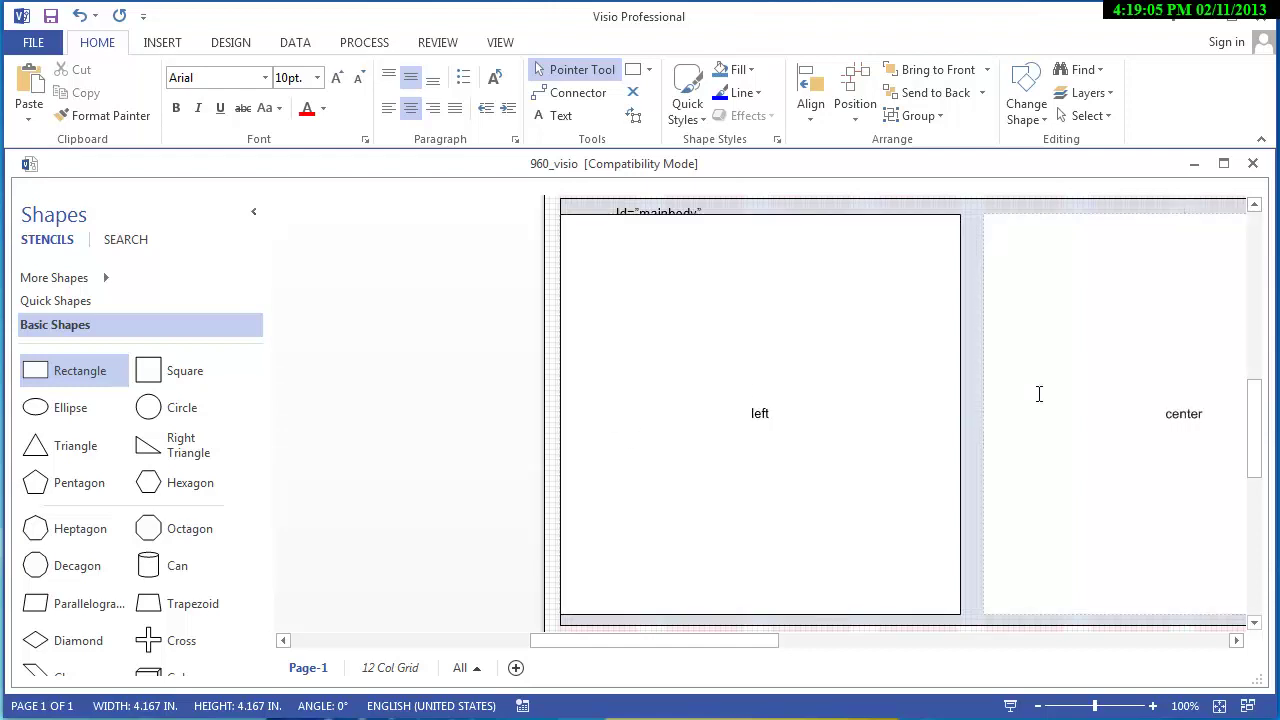
{"action": "mouse_move", "coordinate": [716, 648]}
{"action": "left_mouse_down"}
{"action": "mouse_move", "coordinate": [931, 651]}
{"action": "mouse_move", "coordinate": [903, 648]}
{"action": "left_mouse_up"}
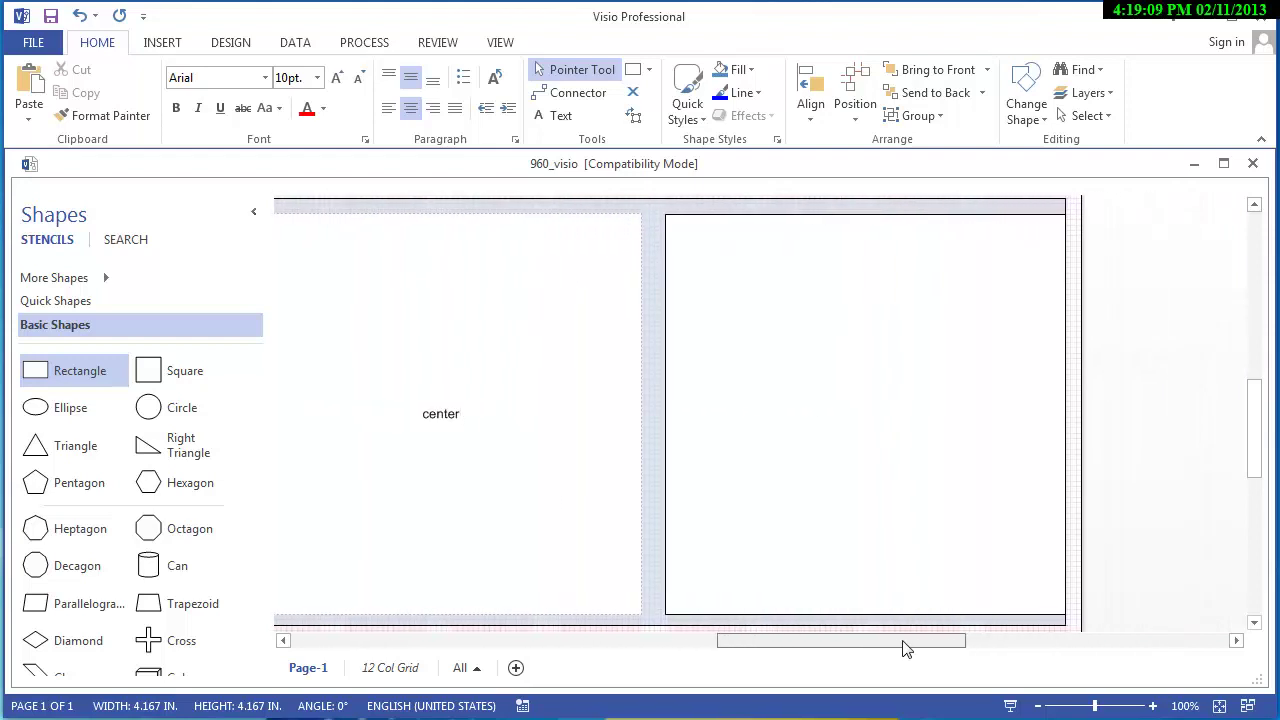
{"action": "left_click", "coordinate": [898, 465]}
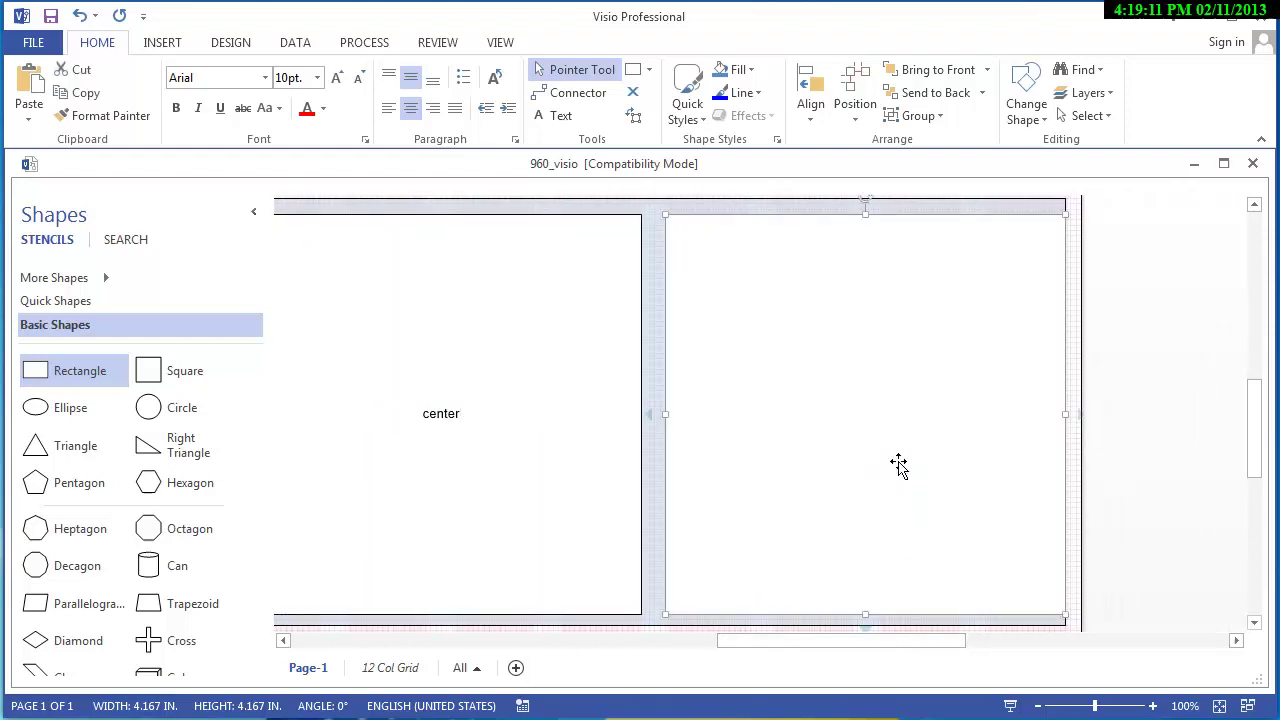
{"action": "type", "text": "right"}
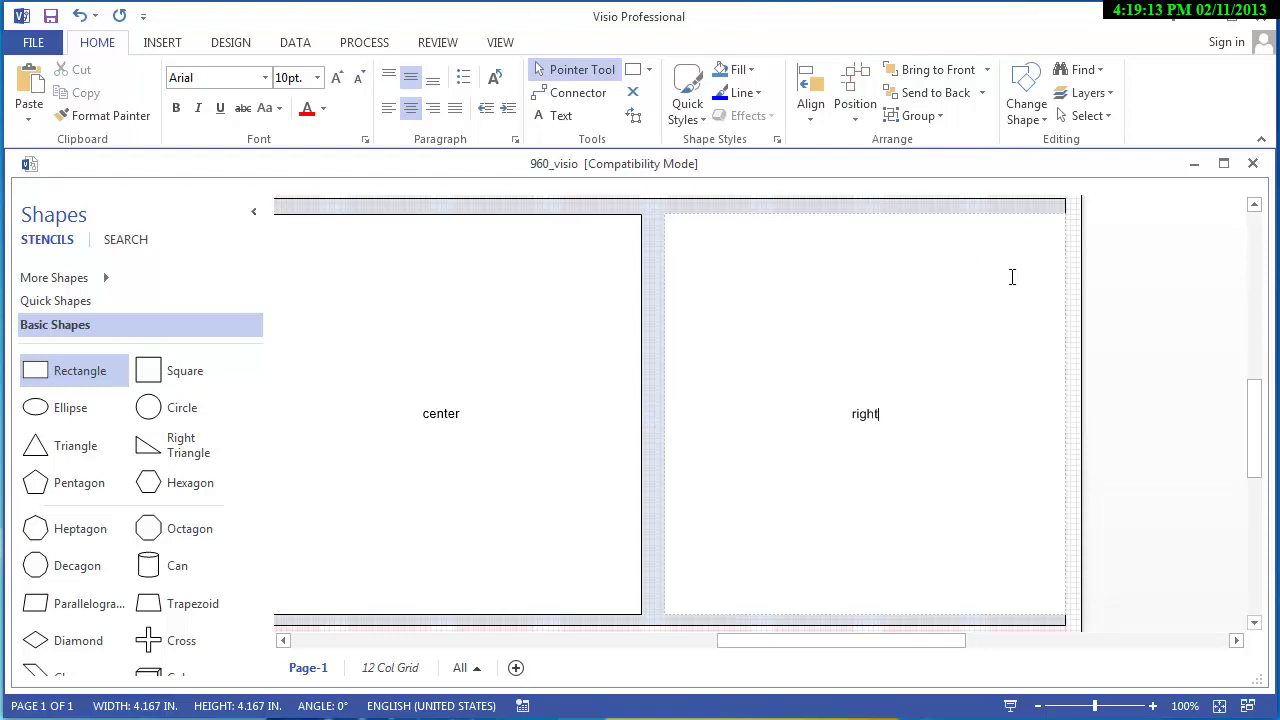
{"action": "key", "text": "Escape"}
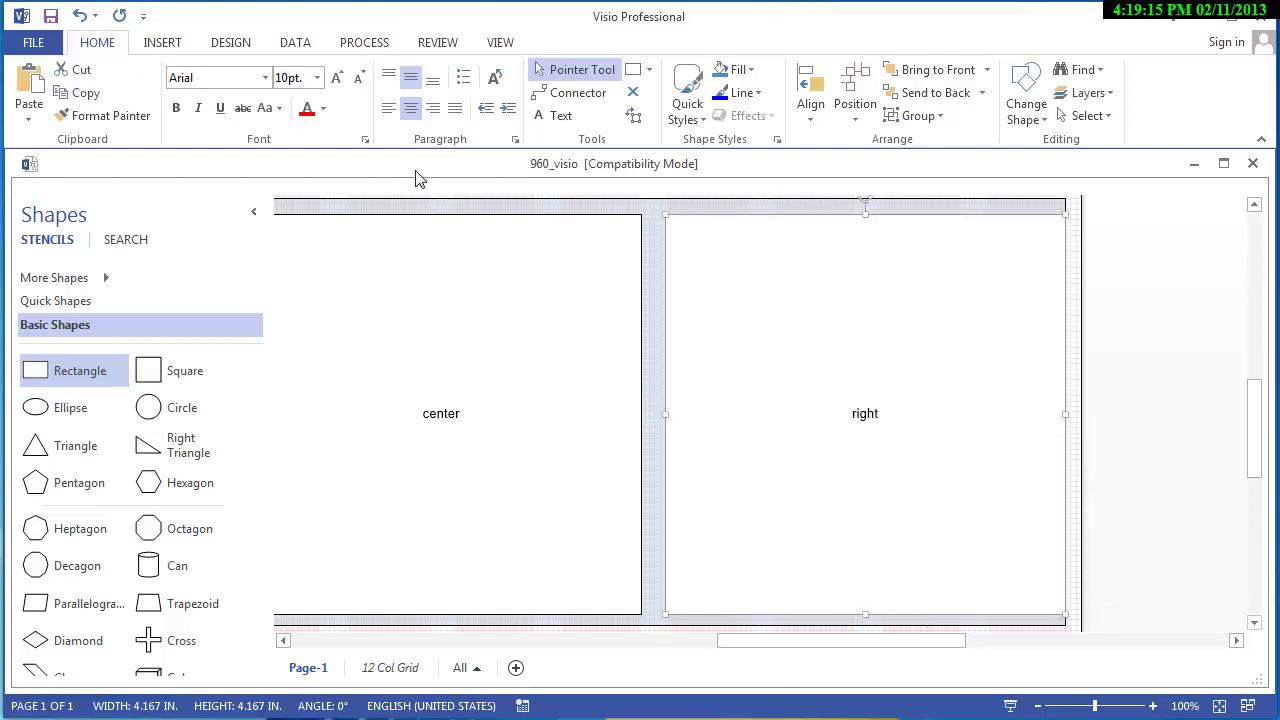
Use View > Fit to Window to show the entire wireframe page
{"action": "left_click", "coordinate": [507, 46]}
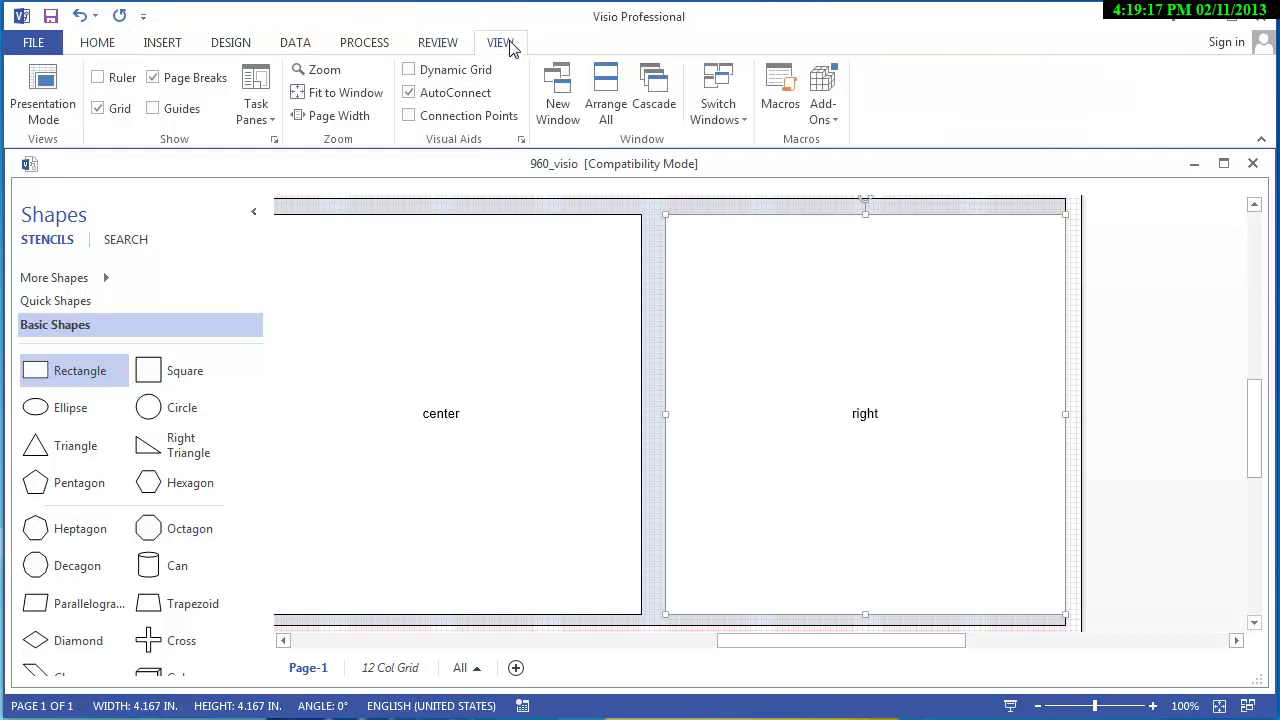
{"action": "left_click", "coordinate": [355, 92]}
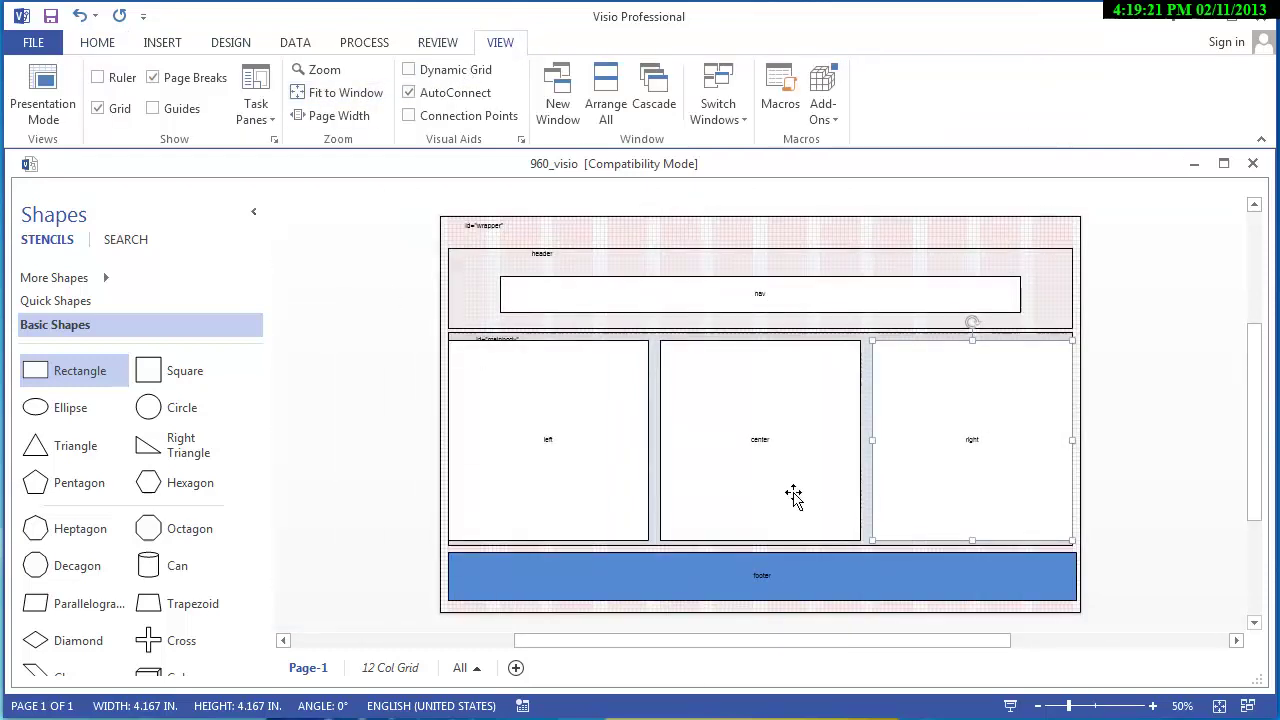